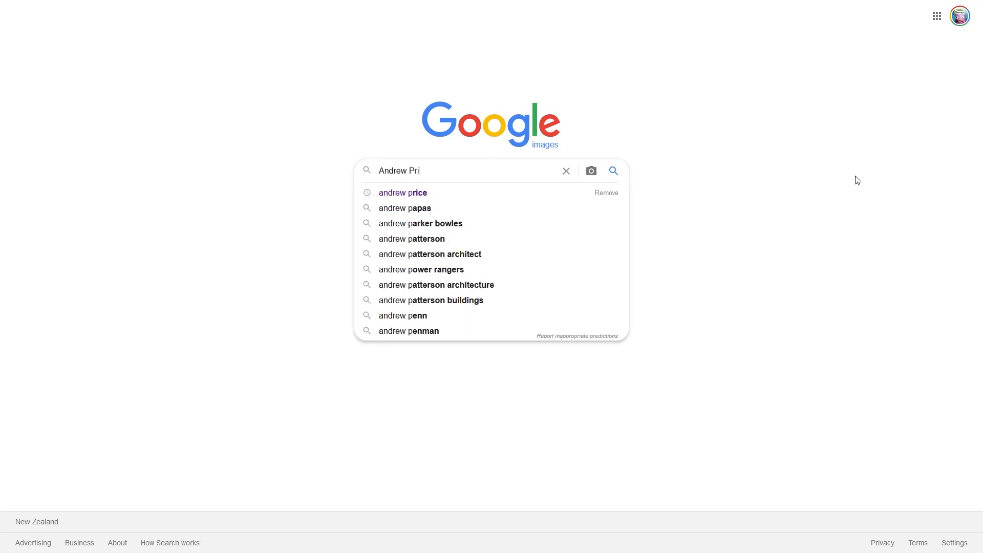
- Run a Google Images search for "Andrew Price"
text(ce)
key(Return)
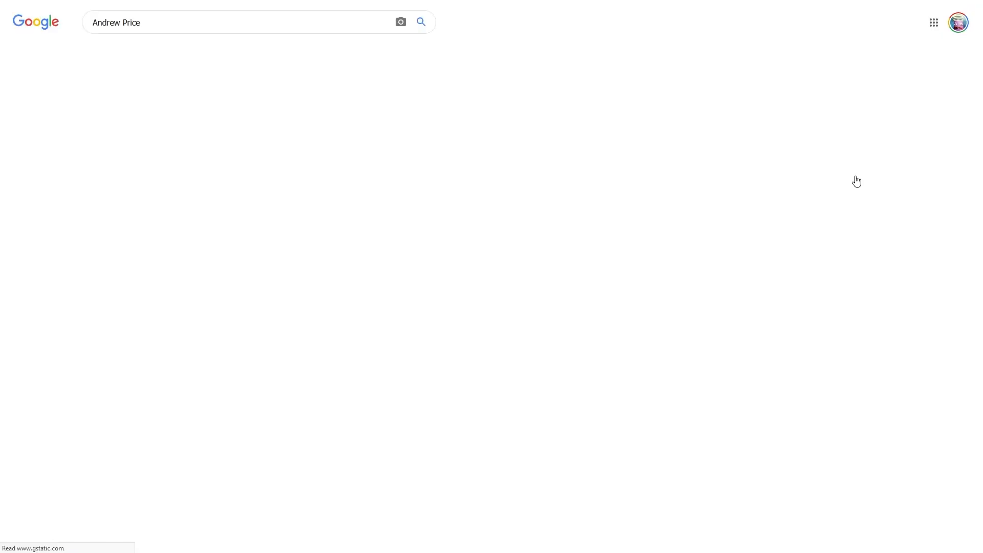
click(665, 304)
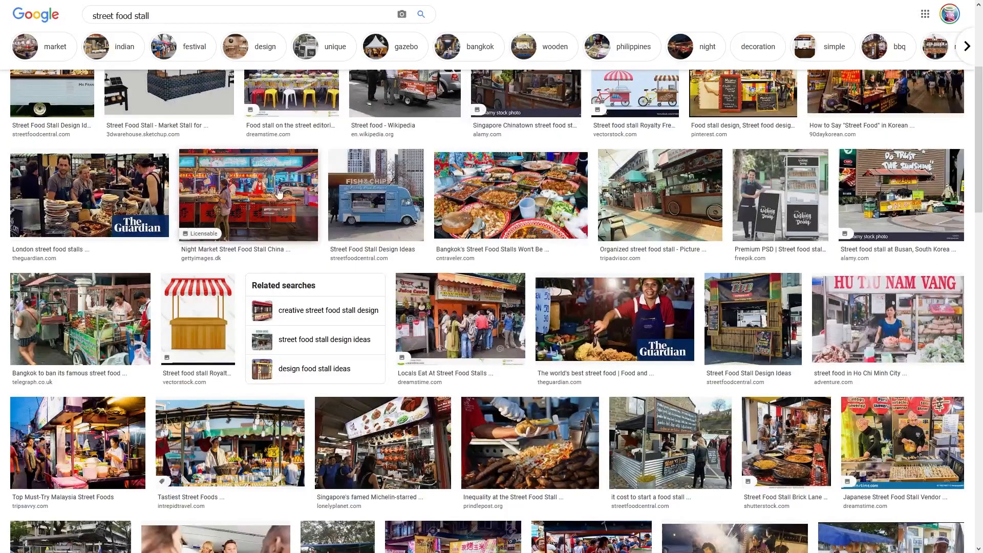
- Copy the red night market food stall image, paste it onto the PureRef board and place it beside the lower stall references
click(279, 193)
right_click(638, 211)
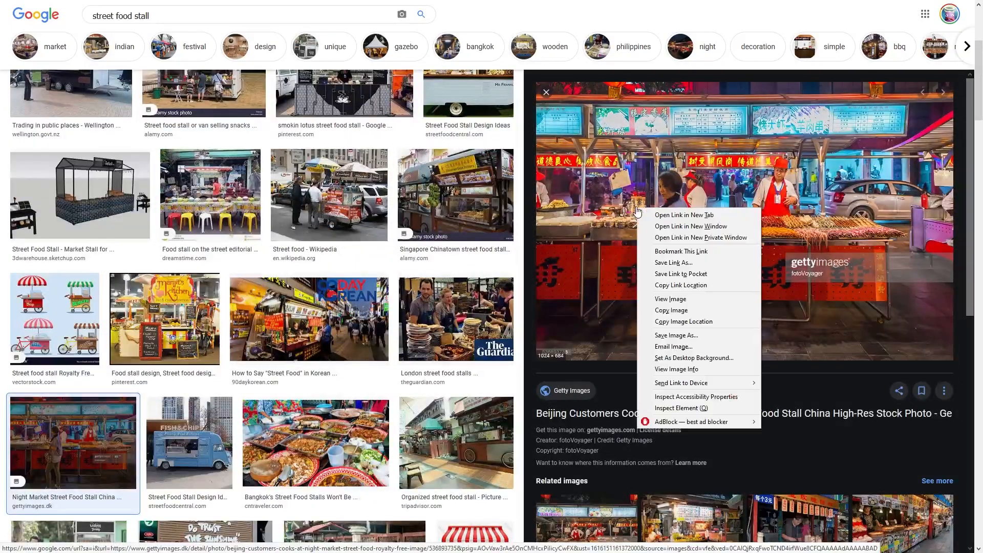
click(672, 310)
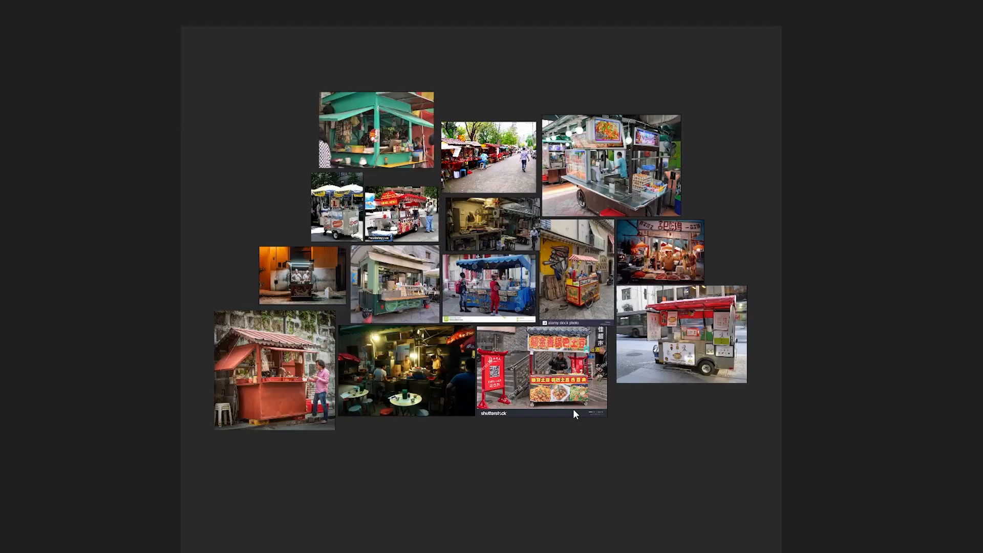
key(ctrl+v)
drag(573, 409, 643, 424)
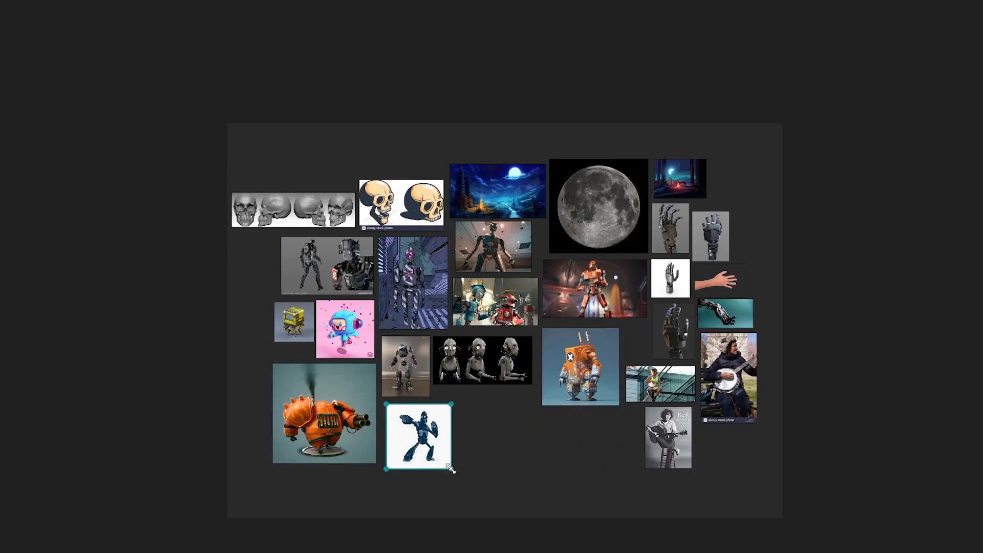
- Resize the blue cartoon robot image and place it directly below the three-view robot bust reference
drag(449, 467, 466, 485)
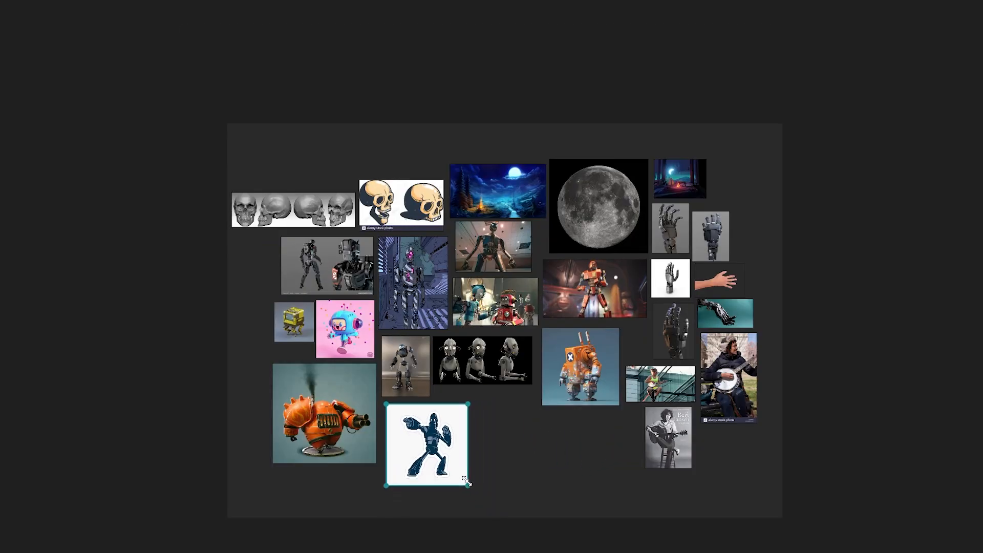
drag(470, 399, 462, 396)
drag(433, 432, 516, 415)
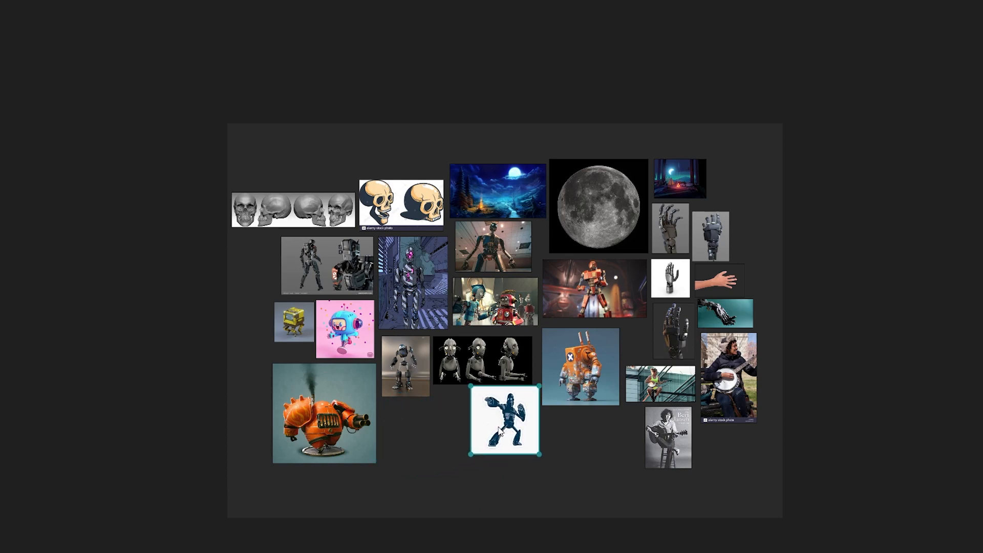
- Examine the robot and mechanical hand references on the board up close
click(566, 322)
scroll(567, 322, up, 5)
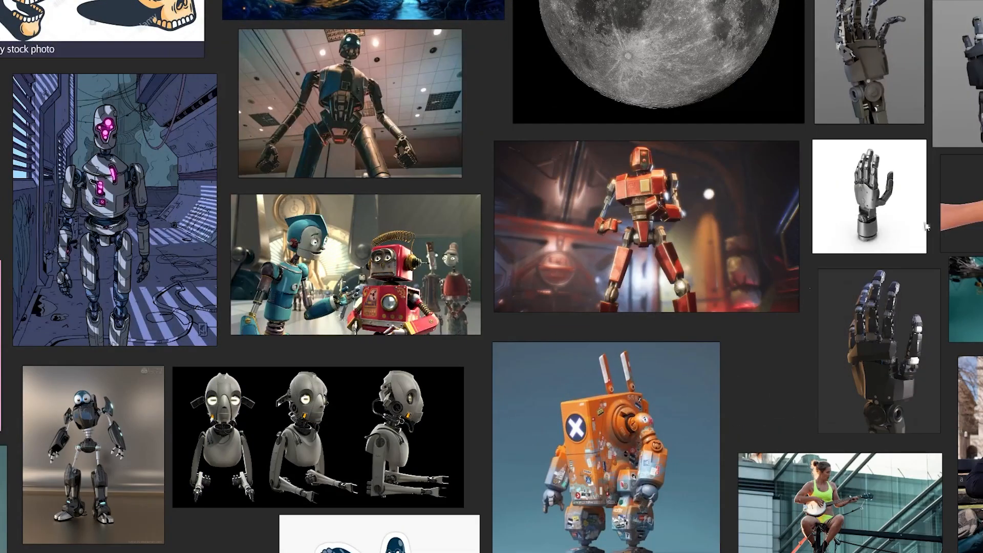
scroll(914, 222, up, 5)
scroll(865, 92, up, 3)
scroll(865, 97, up, 2)
middle_drag(775, 174, 775, 301)
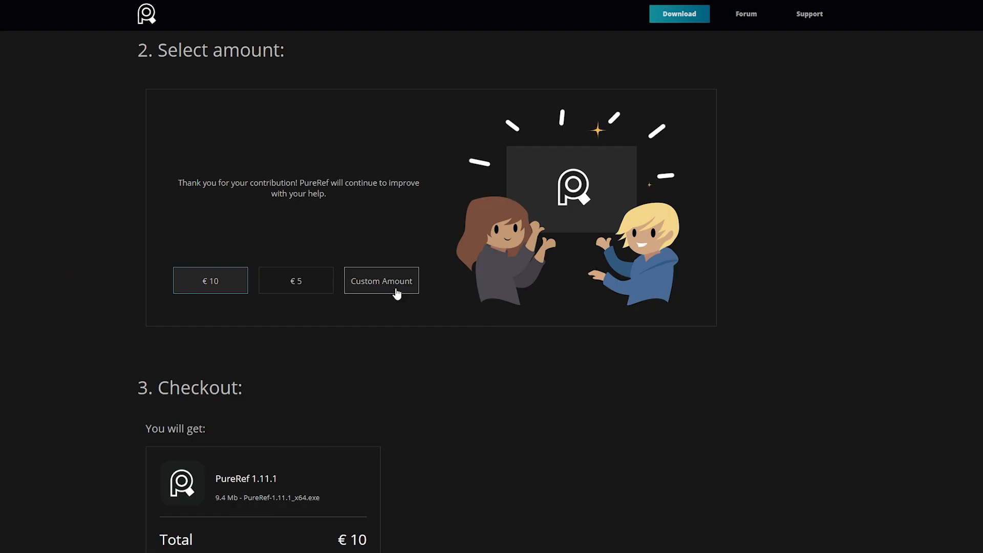
- Select the custom amount option for the PureRef contribution on its download page
click(396, 292)
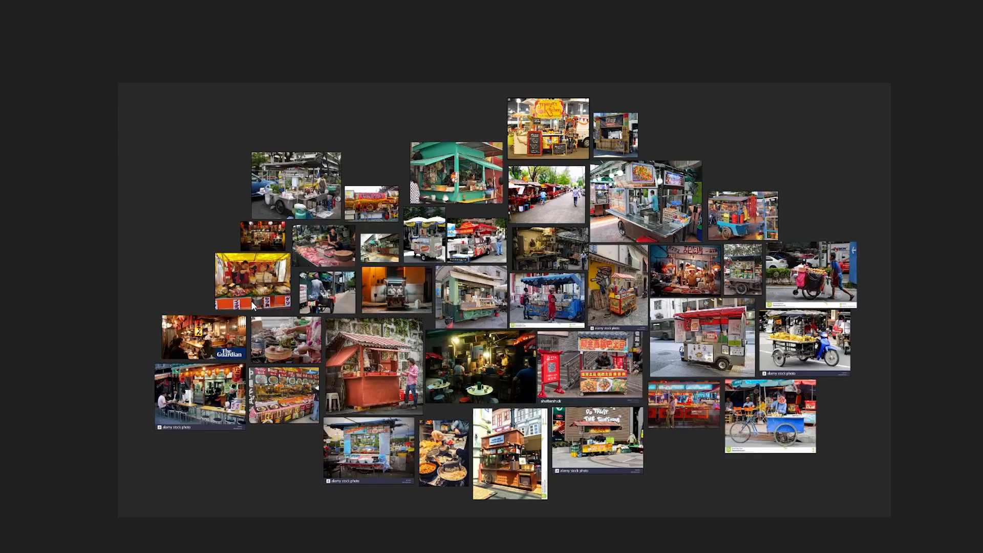
- Examine the street food stall references up close across the whole board
scroll(250, 300, up, 8)
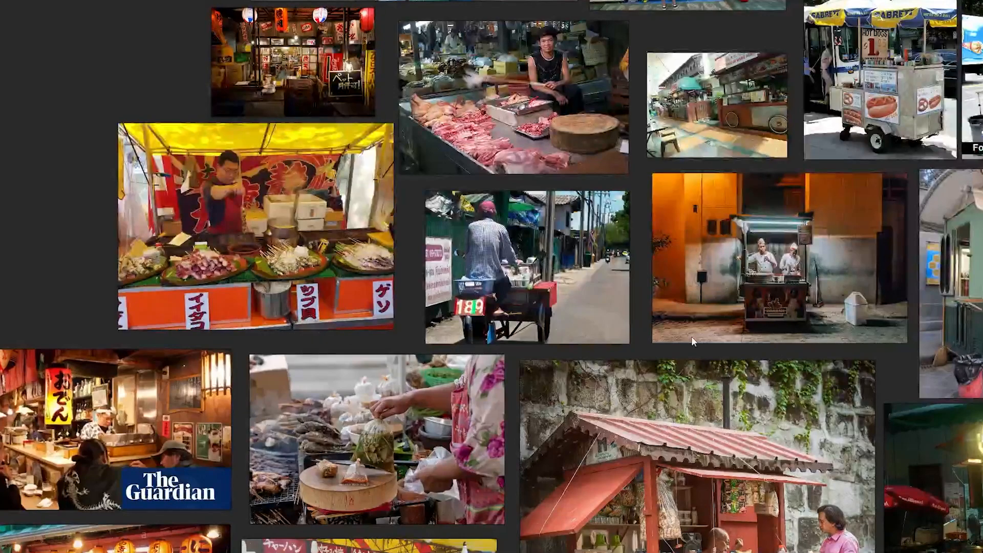
middle_drag(691, 337, 553, 333)
middle_drag(922, 331, 564, 330)
middle_drag(941, 314, 619, 315)
middle_drag(978, 316, 656, 310)
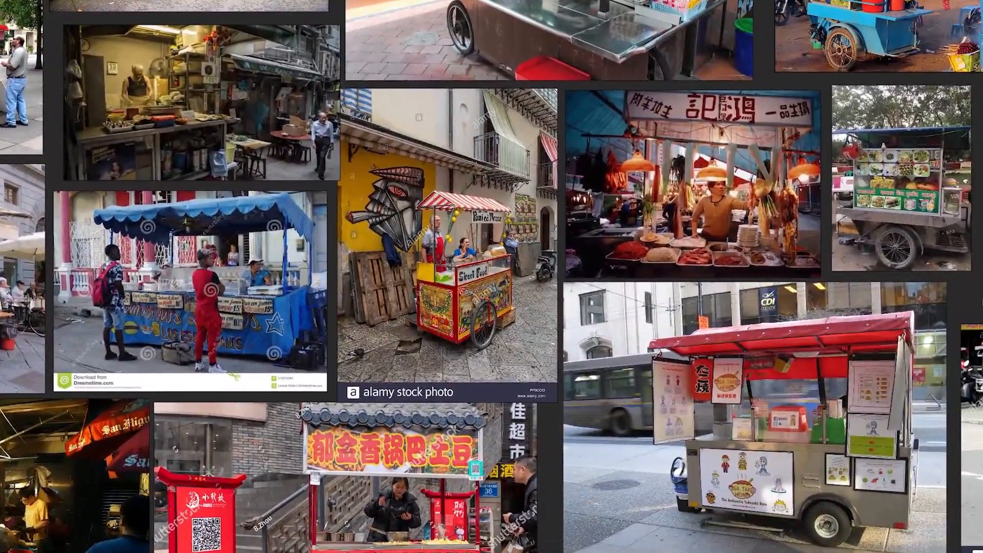
middle_drag(976, 292, 580, 291)
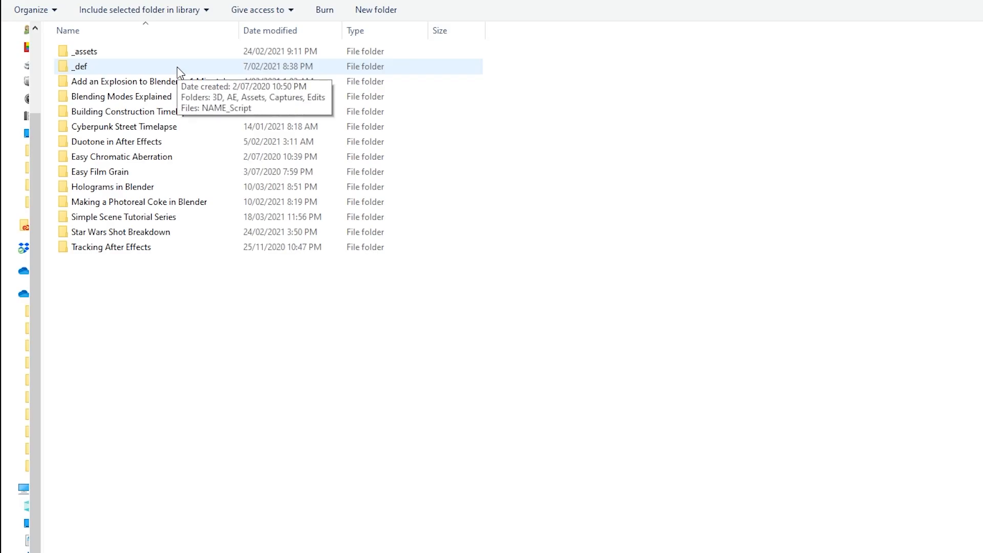
- Inspect the _def template folder and its 3D subfolder, and return to the main project folder list
double_click(177, 70)
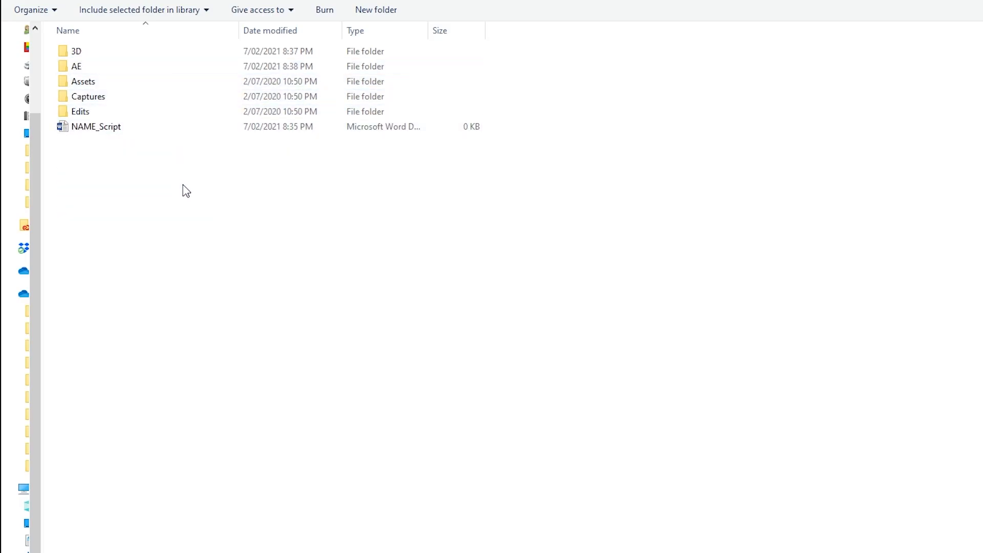
double_click(160, 52)
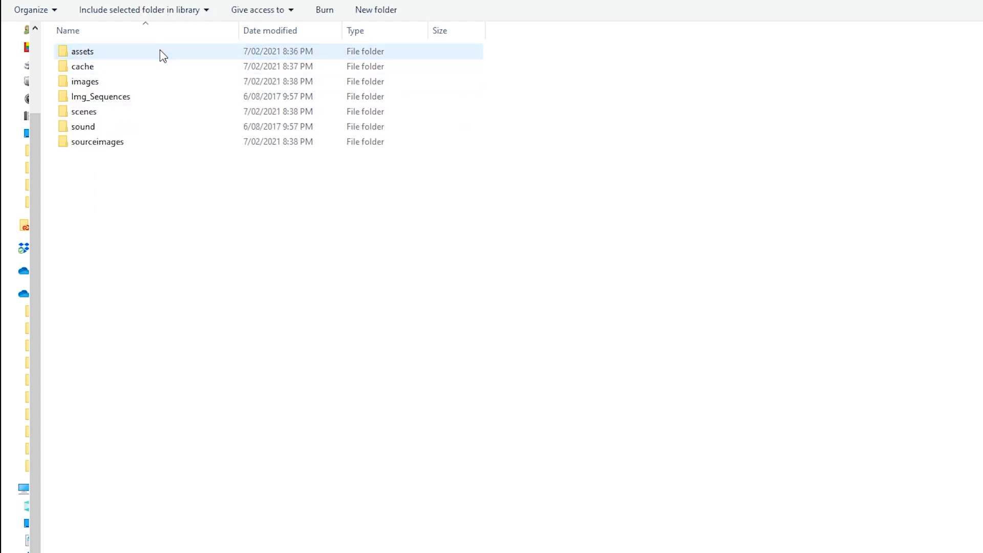
key(alt+Left)
key(alt+Left)
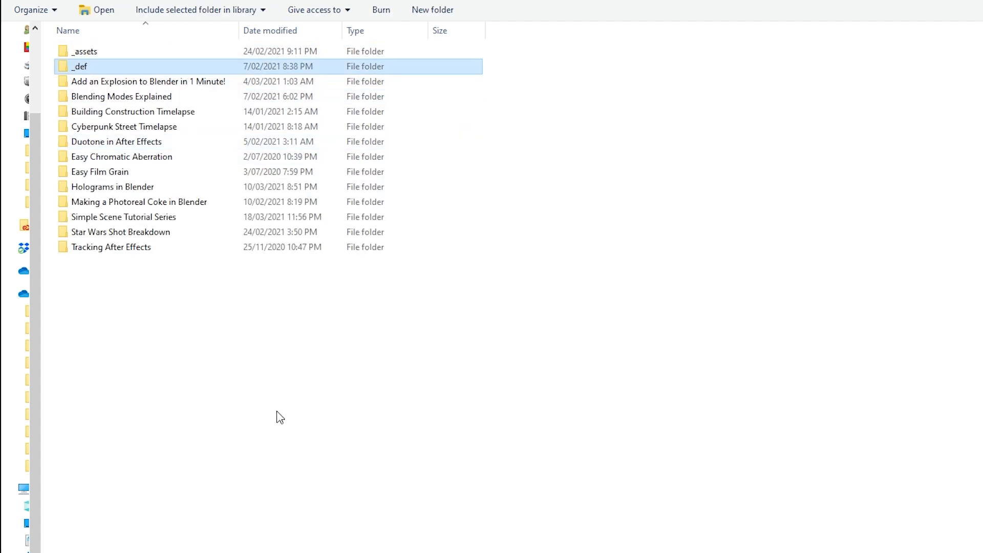
- Duplicate the _def template folder within the main project folder
key(ctrl+c)
key(ctrl+v)
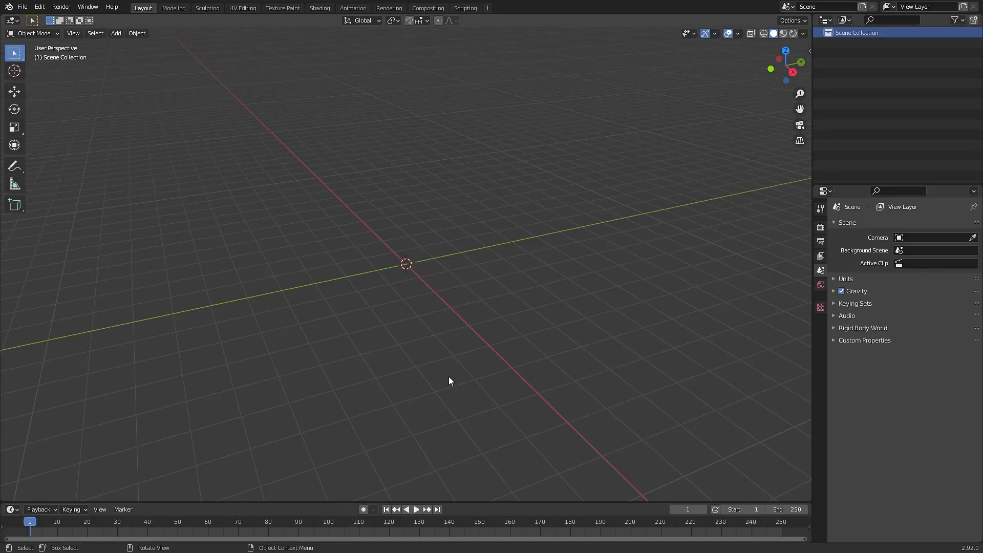
- Add a cube mesh to the empty Blender scene and scale it as the stall's base
key(shift+a)
mouse_move(419, 262)
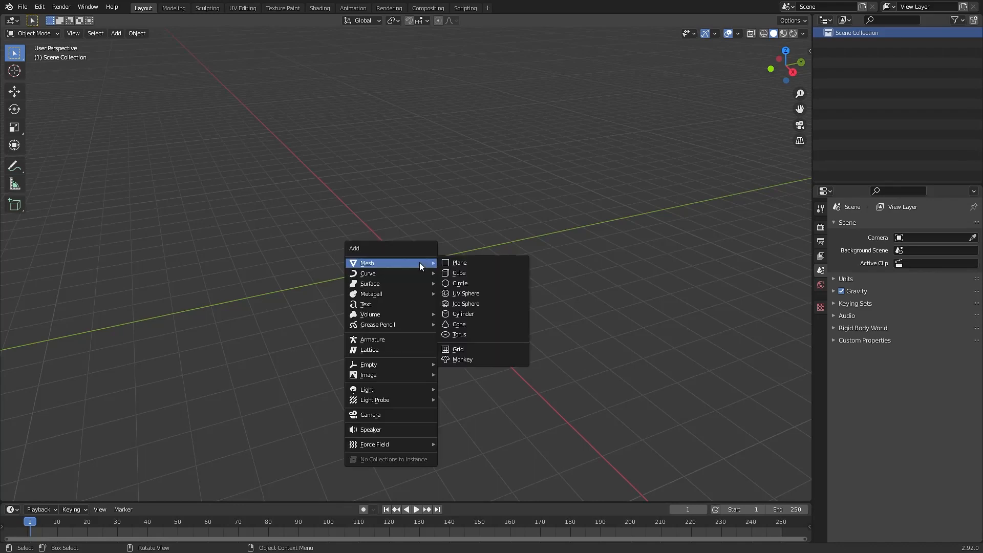
click(462, 272)
key(s)
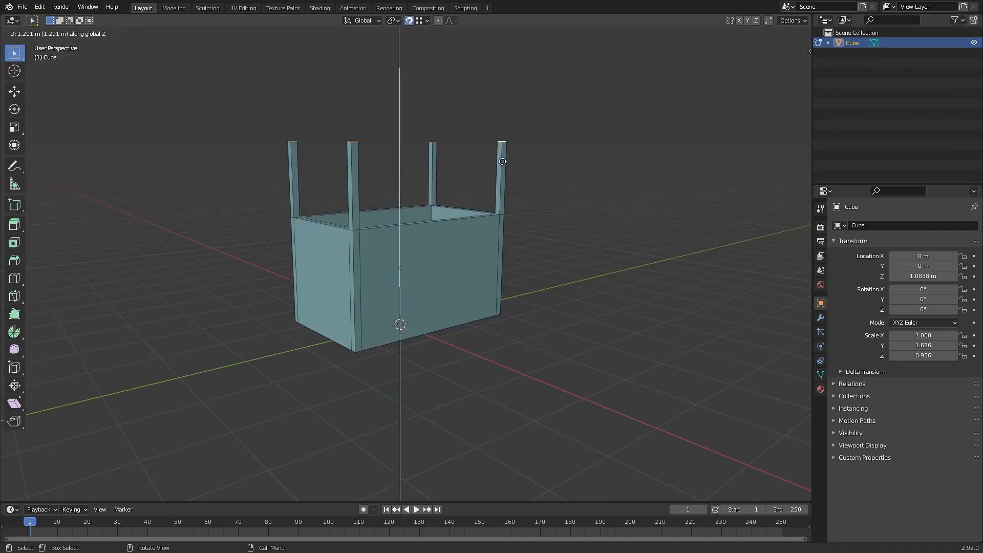
- Extrude the four corner posts about 1.29 m upward and bridge the opposing post-top faces to complete the upper frame
click(502, 161)
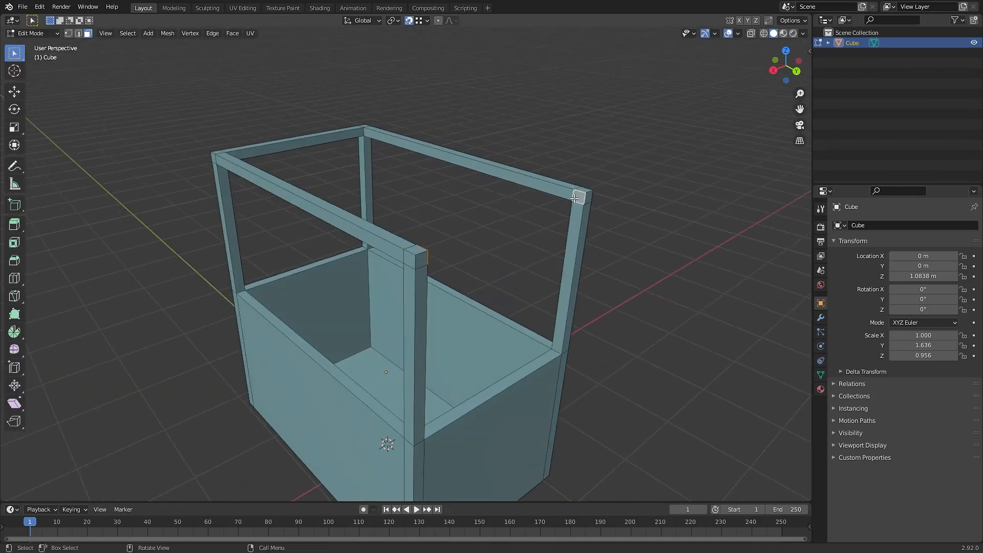
key(ctrl+e)
click(568, 199)
middle_drag(569, 198, 625, 259)
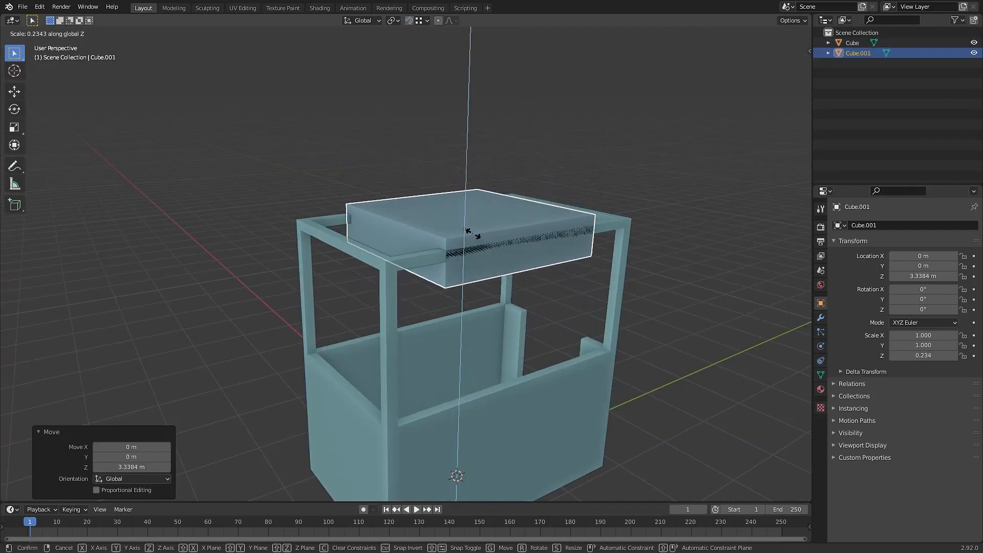
- Flatten the roof block to about 0.234 in Z and merge the upper corner vertices at each end at center to form a ridge
click(474, 234)
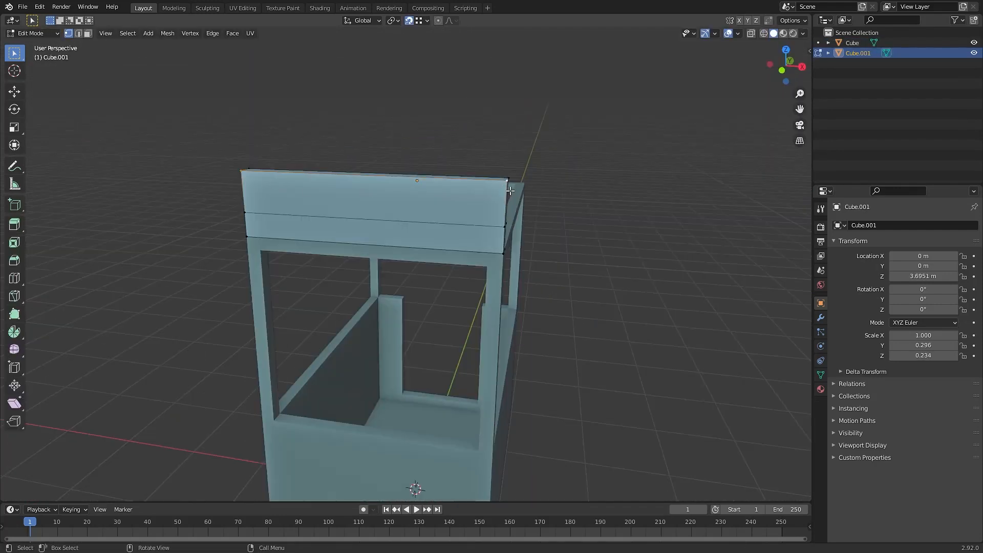
key(m)
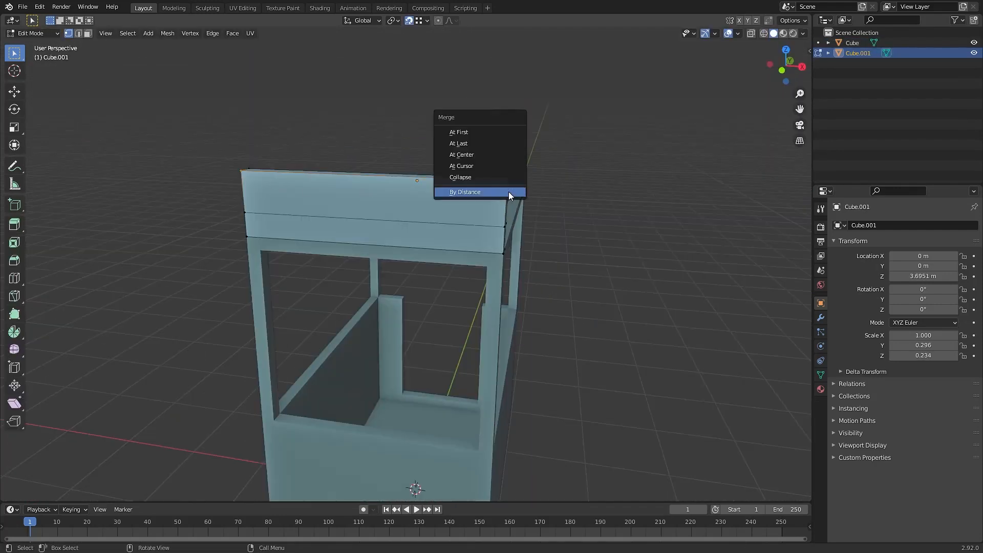
click(493, 155)
middle_drag(494, 155, 263, 157)
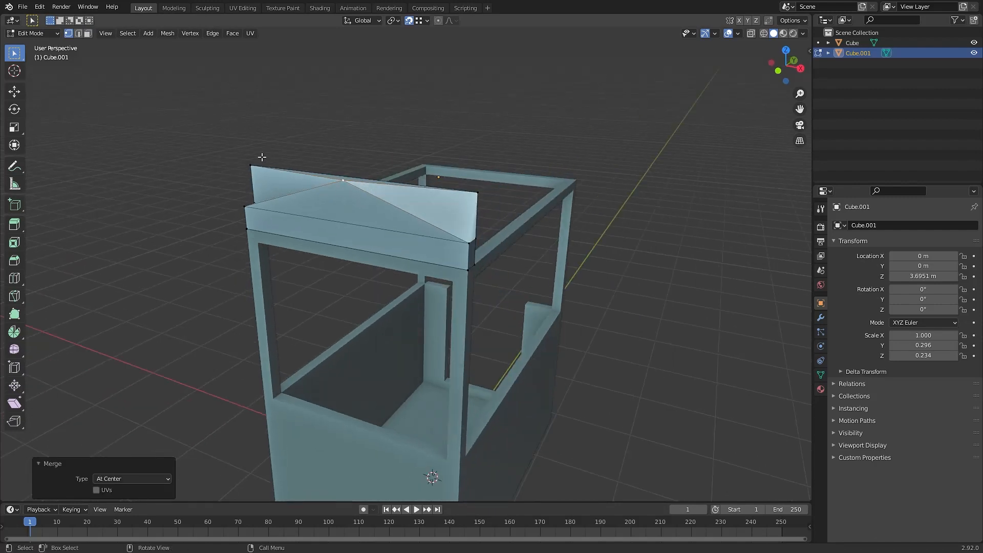
key(m)
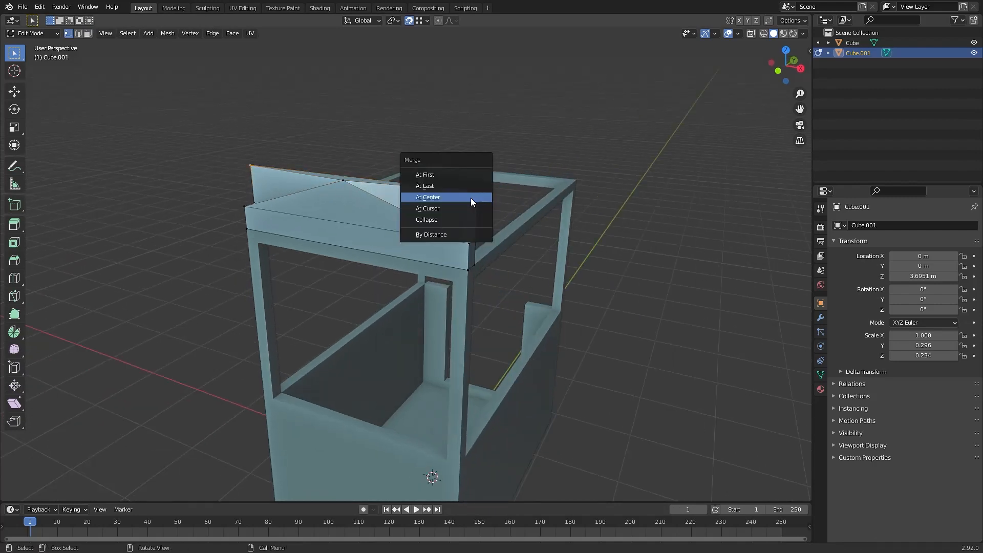
click(467, 197)
key(g)
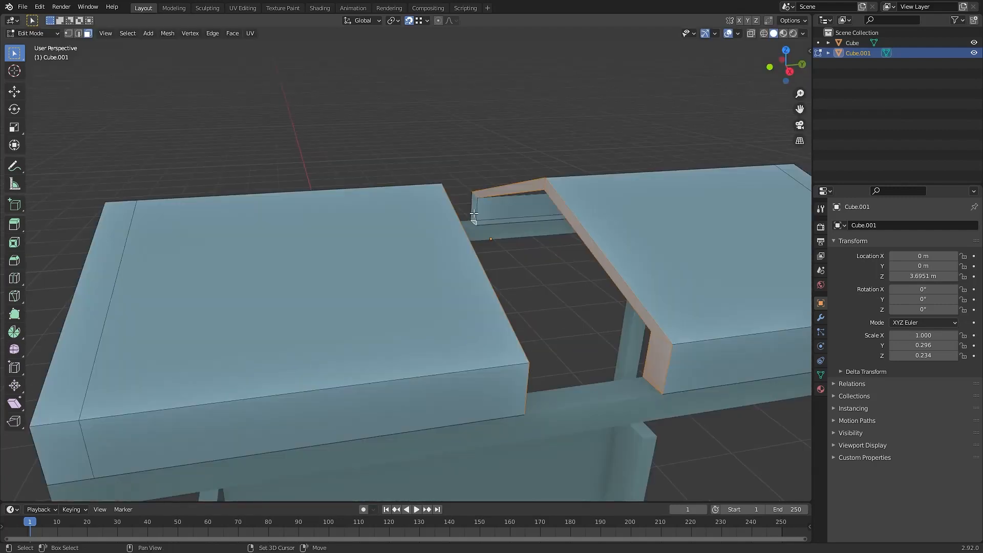
- Bridge the facing open profiles of the two roof halves to close the gap between them
middle_drag(474, 215, 462, 219)
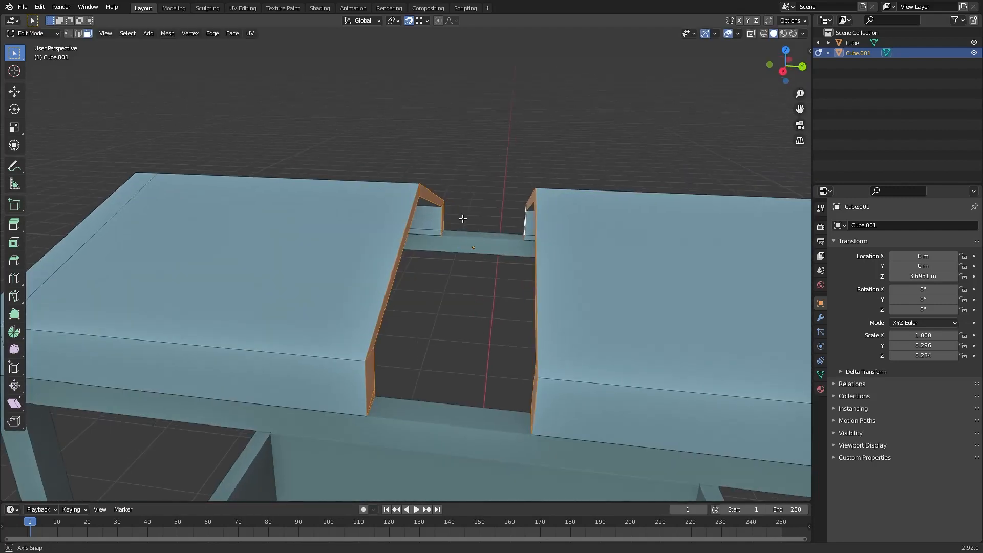
key(ctrl+e)
click(459, 221)
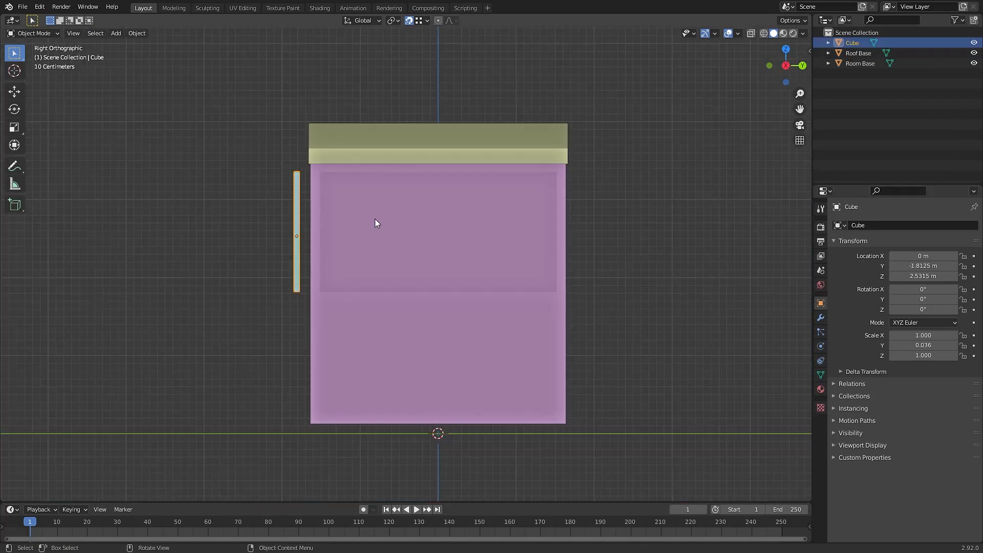
- Rotate the thin upright panel beside the stall outward into a slanted awning
key(r)
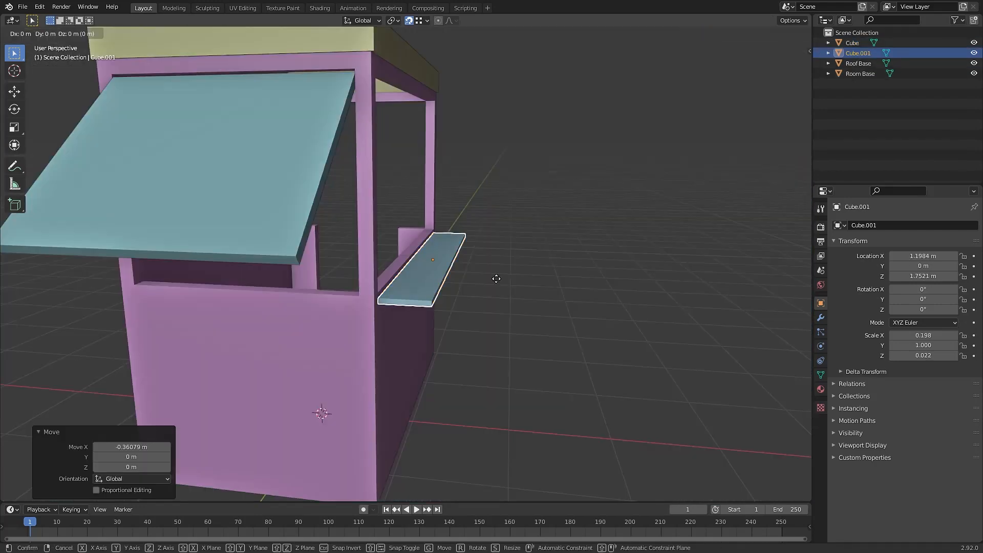
- Adjust the height of the narrow counter slab along Z to fit the ledge of the serving opening
key(z)
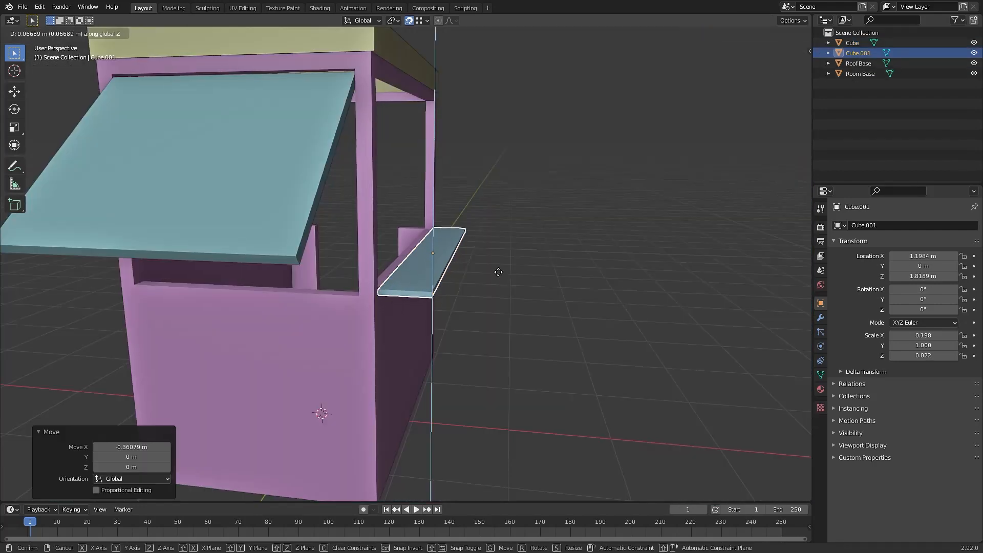
click(497, 280)
middle_drag(497, 279, 528, 266)
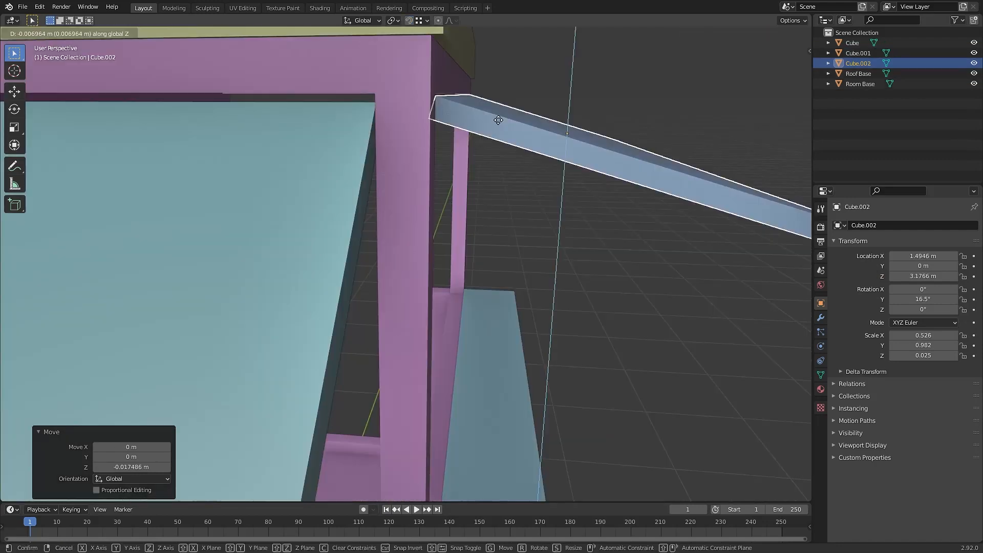
- Move the tilted awning above the counter down about 0.007 m and inward to X 1.4714 m against the upper frame
click(498, 120)
key(g)
key(x)
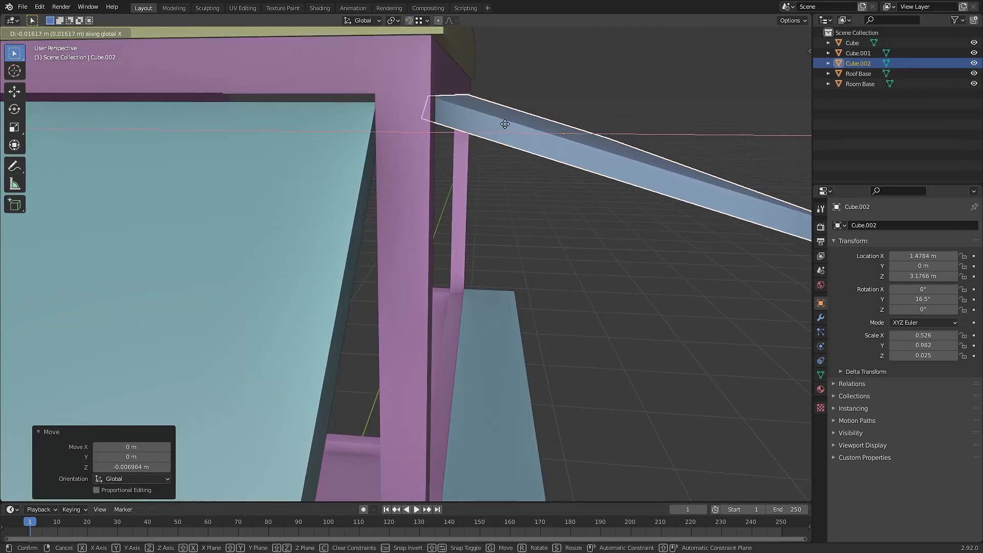
click(504, 124)
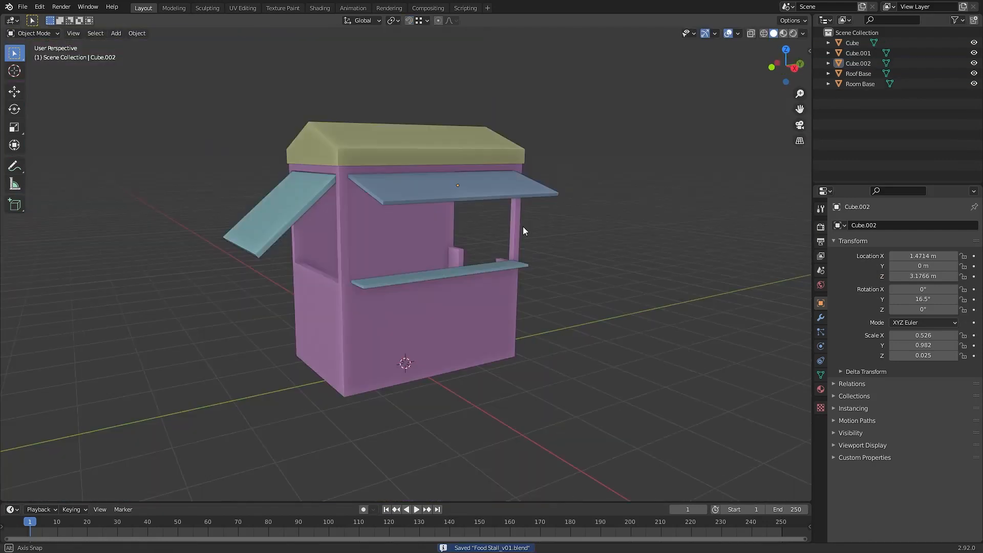
middle_drag(523, 227, 544, 224)
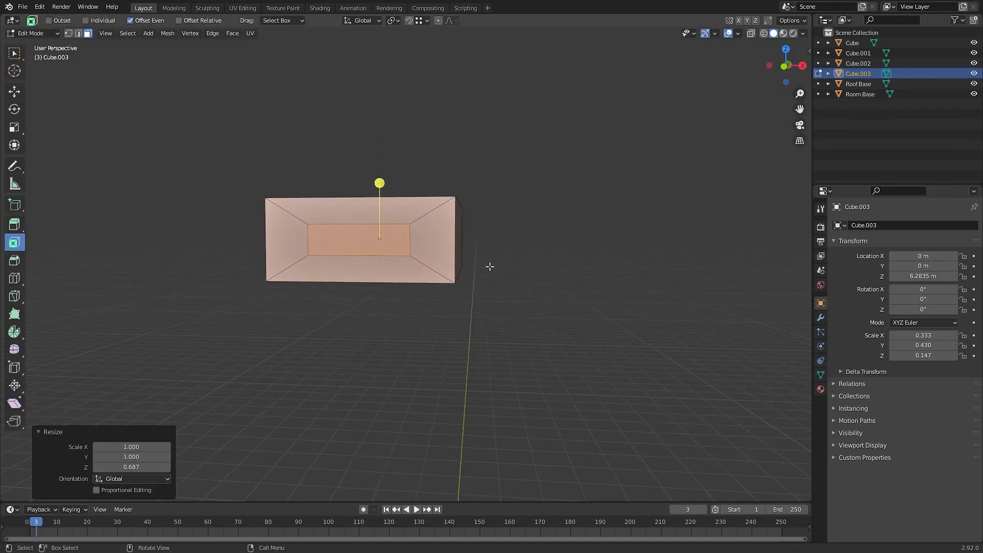
- Delete the inset rectangular face on the end of the small box to create an opening
middle_drag(487, 265, 529, 291)
key(x)
click(526, 278)
- Add a Solidify modifier to the small open-ended box and set its thickness to 0.1 m
key(Tab)
click(821, 317)
click(875, 225)
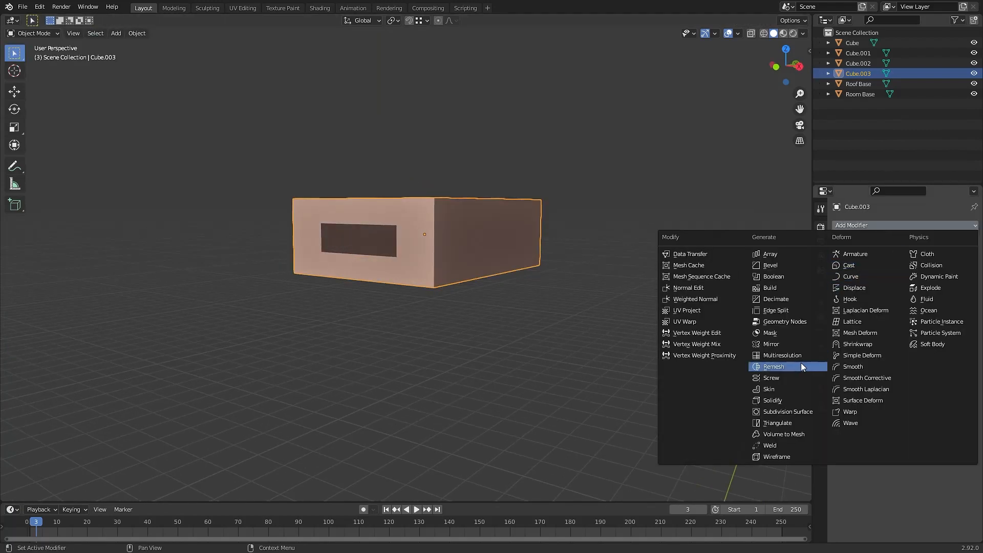
click(779, 405)
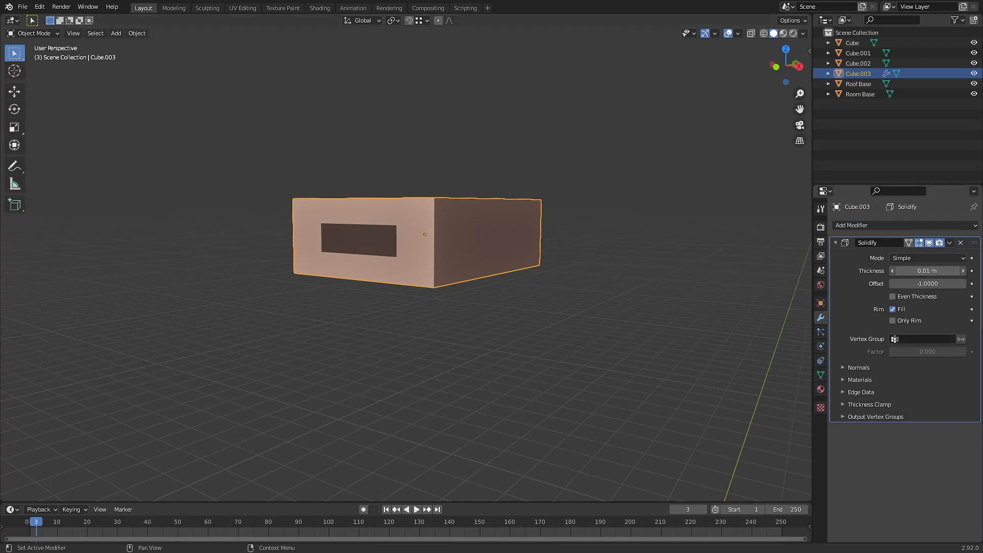
middle_drag(481, 338, 469, 300)
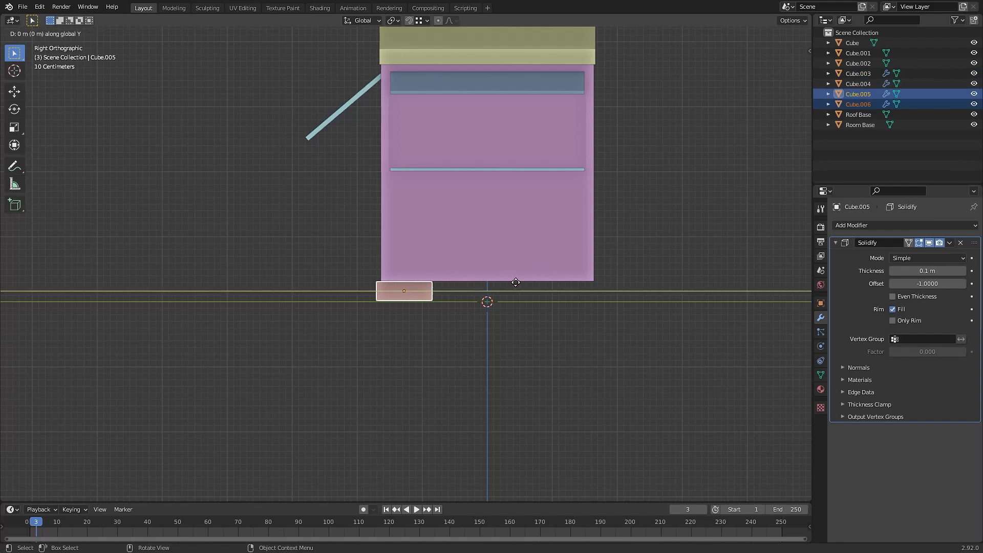
- Move the two duplicated hollow feet along Y under the opposite end of the stall
click(679, 291)
click(633, 285)
middle_drag(633, 285, 514, 289)
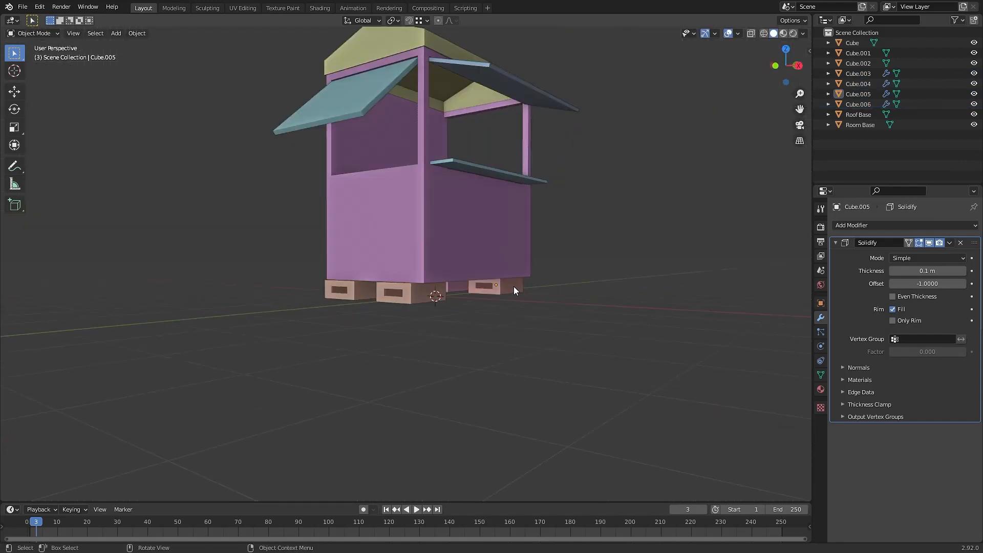
- Shift the duplicated foot on the counter side along X to line up with the stall's corner
scroll(539, 293, up, 2)
key(g)
key(x)
click(541, 294)
key(alt+a)
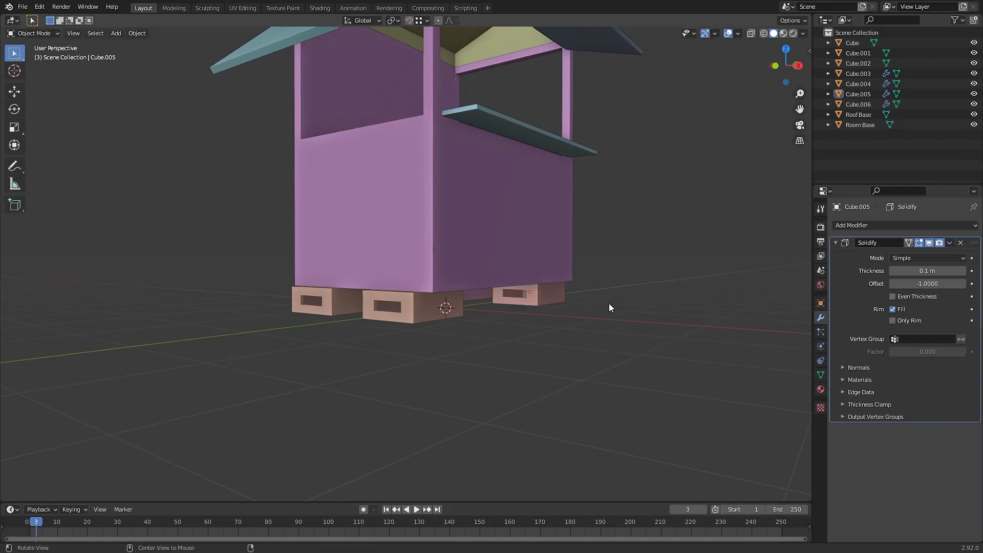
- Shift the other duplicated foot along X to line up with the stall's back corner
middle_drag(609, 307, 578, 309)
click(577, 310)
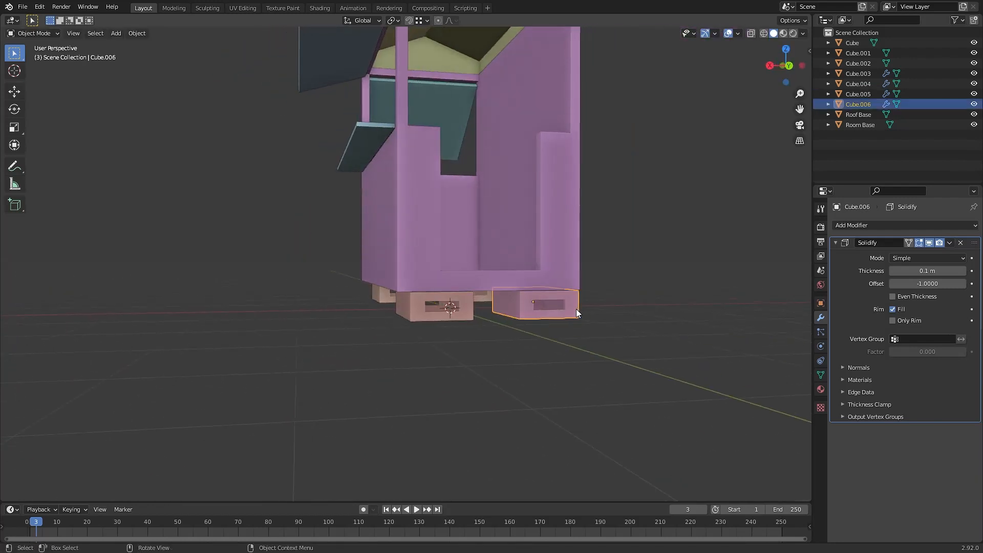
key(g)
key(x)
click(588, 314)
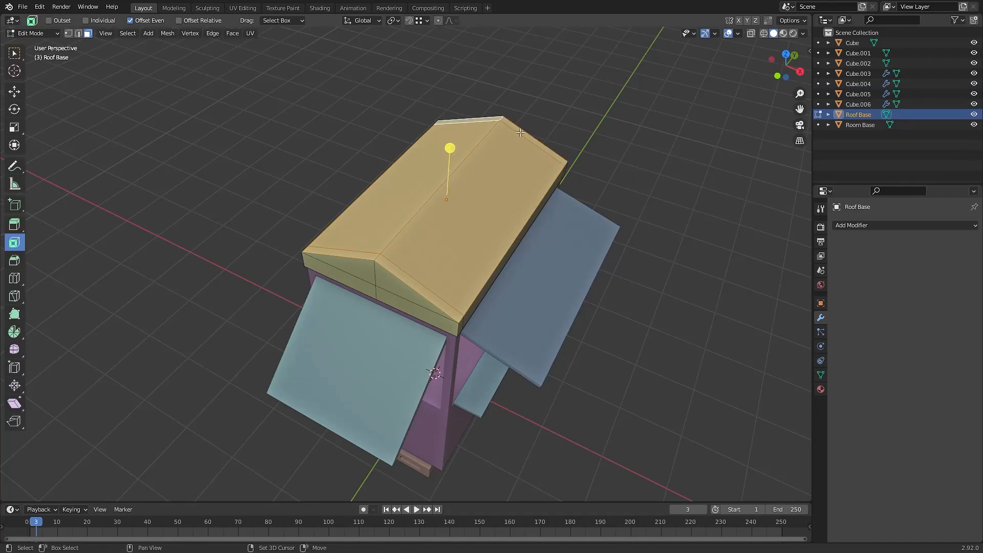
- Duplicate the roof's sloped top faces in place and separate the selection into its own object
key(g)
right_click(520, 132)
key(p)
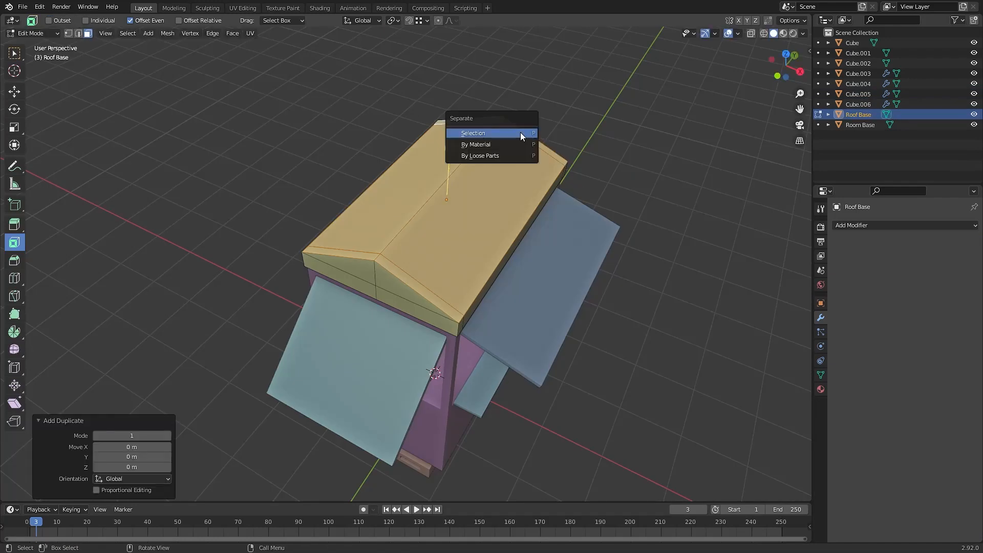
click(520, 132)
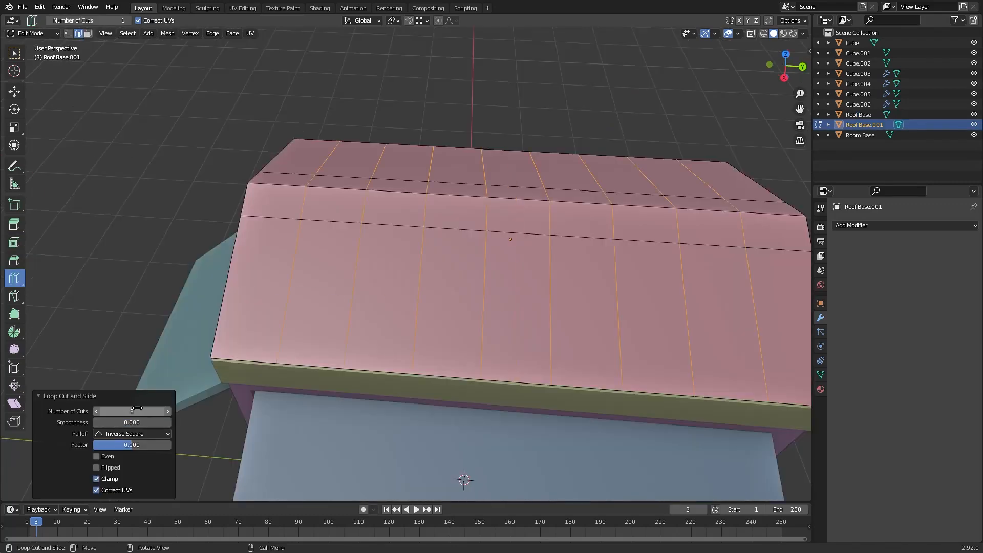
- Select the evenly spaced edge loops running down both slopes of the separated roof cover for bevelling
middle_drag(357, 92, 432, 56)
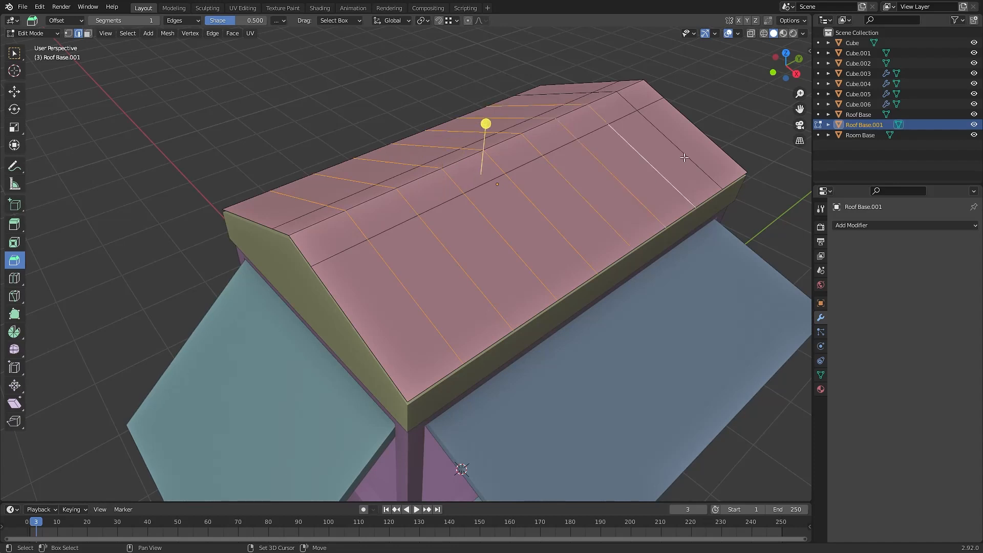
click(512, 104)
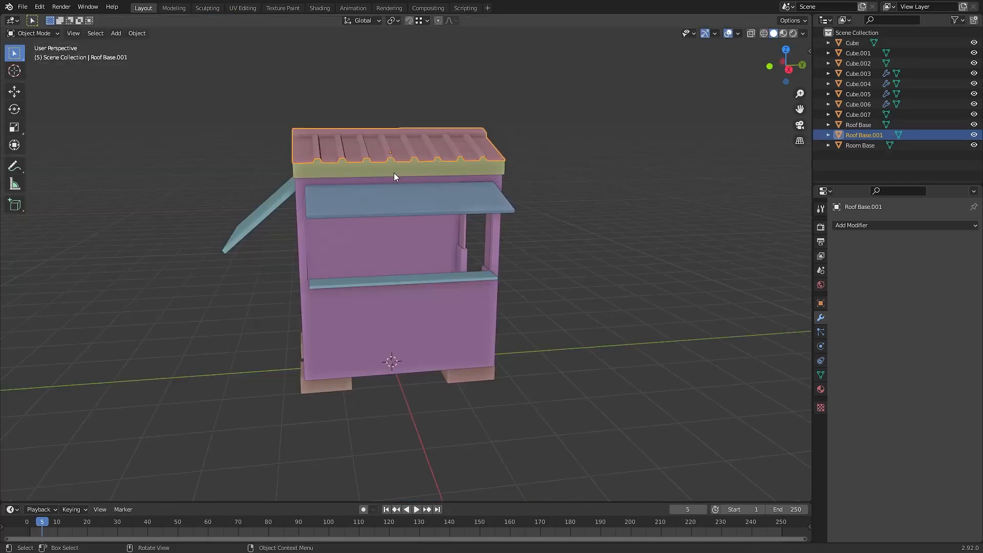
- Scale the corrugated roof cover along Y by about 1.2 so it overhangs both gable ends
key(s)
key(y)
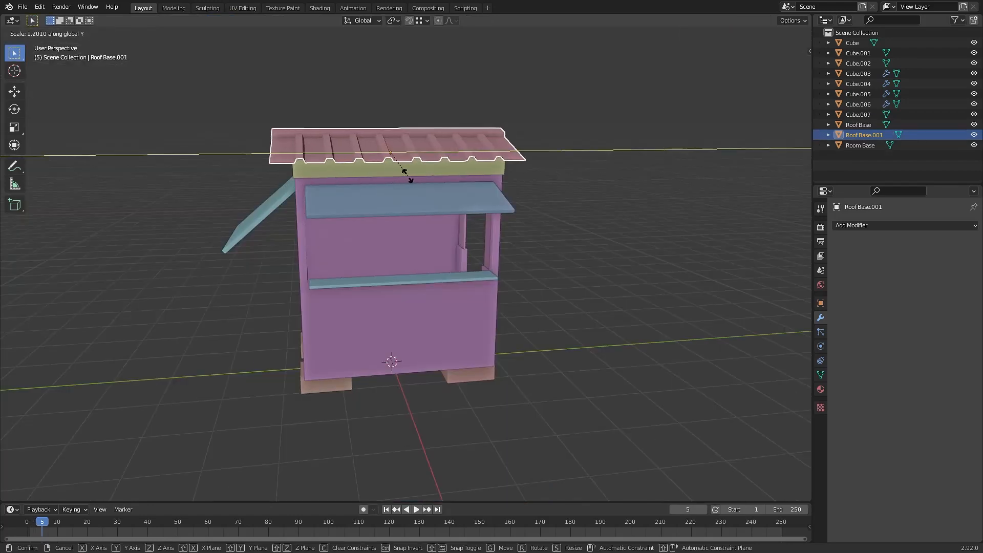
click(409, 183)
middle_drag(413, 189, 566, 305)
click(566, 305)
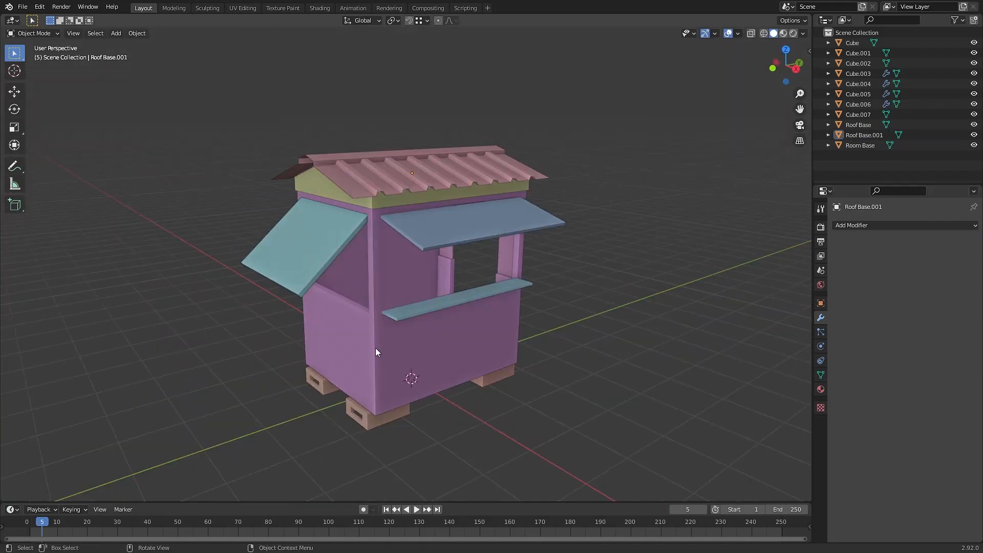
- Add a cylinder lying on its side above the roof and delete both of its end faces
key(shift+a)
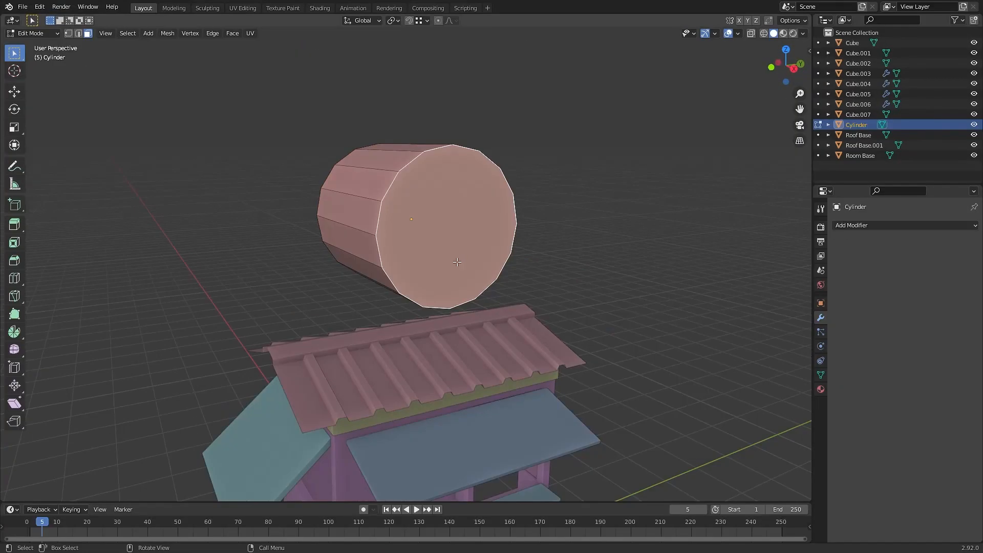
key(x)
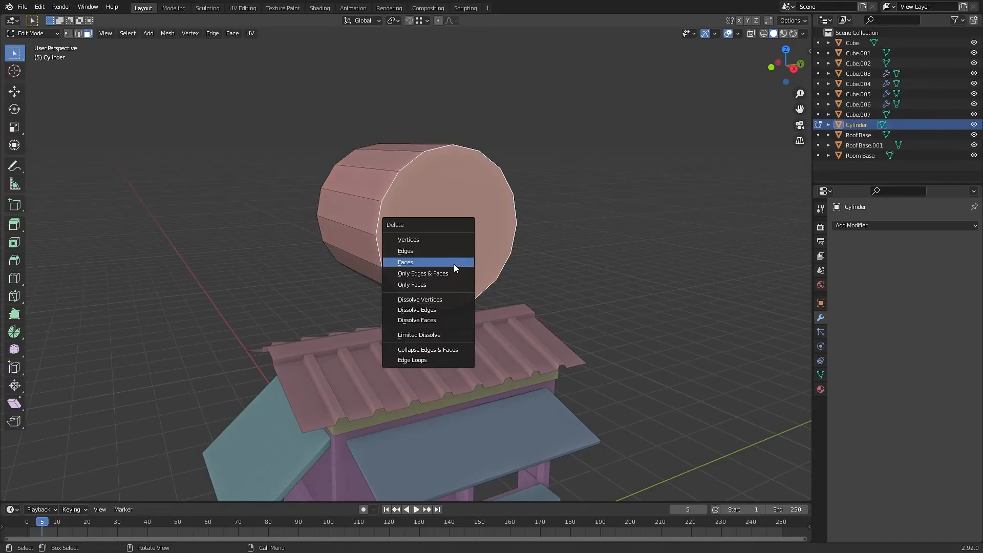
click(454, 264)
click(422, 240)
key(x)
click(422, 240)
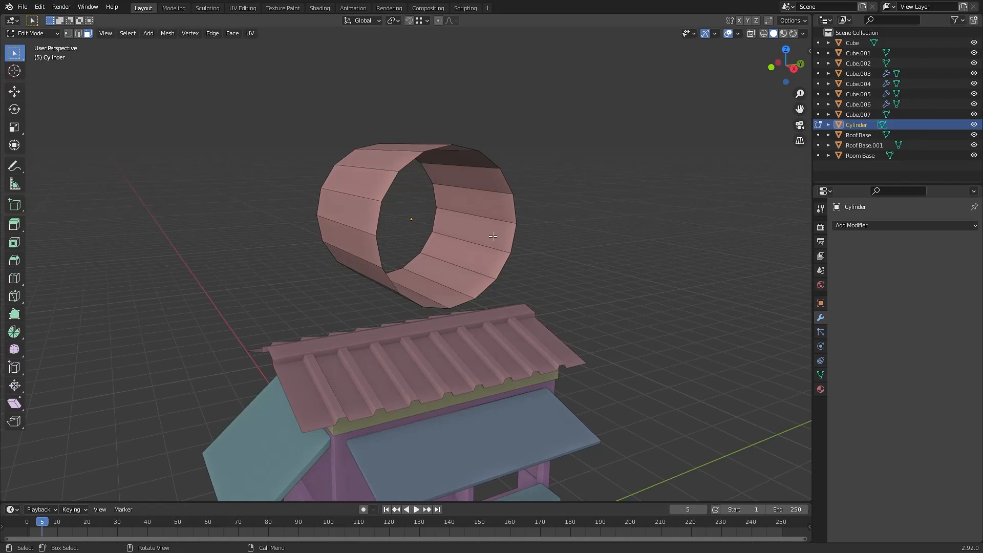
- Delete the lower half of the open cylinder's faces to leave a half-round arch
shift+click(475, 255)
mouse_move(476, 255)
middle_down()
mouse_move(346, 260)
mouse_move(459, 256)
middle_up()
ctrl+click(310, 239)
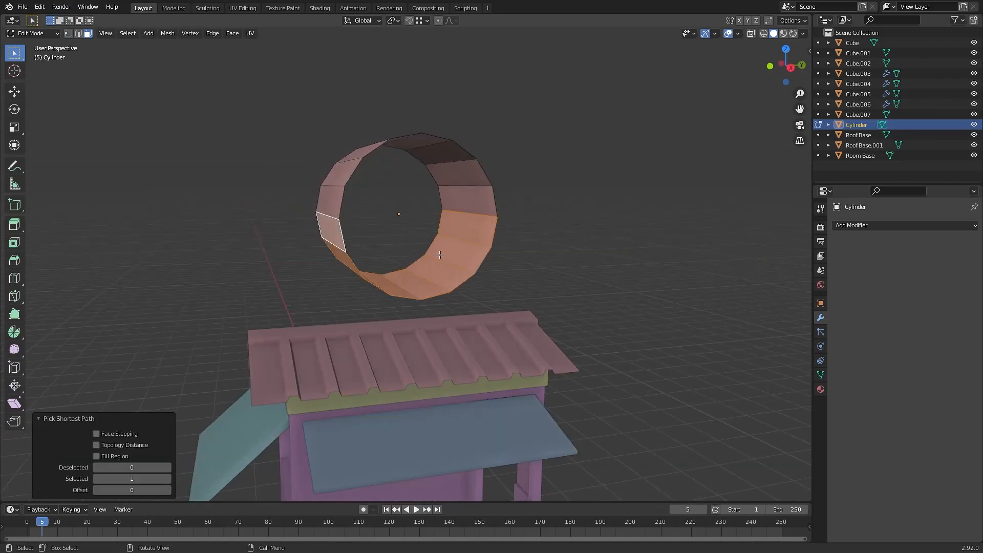
key(x)
click(440, 256)
- Straighten the arch's outer side by scaling its outer vertices to 0 along Y
key(KP_3)
key(s)
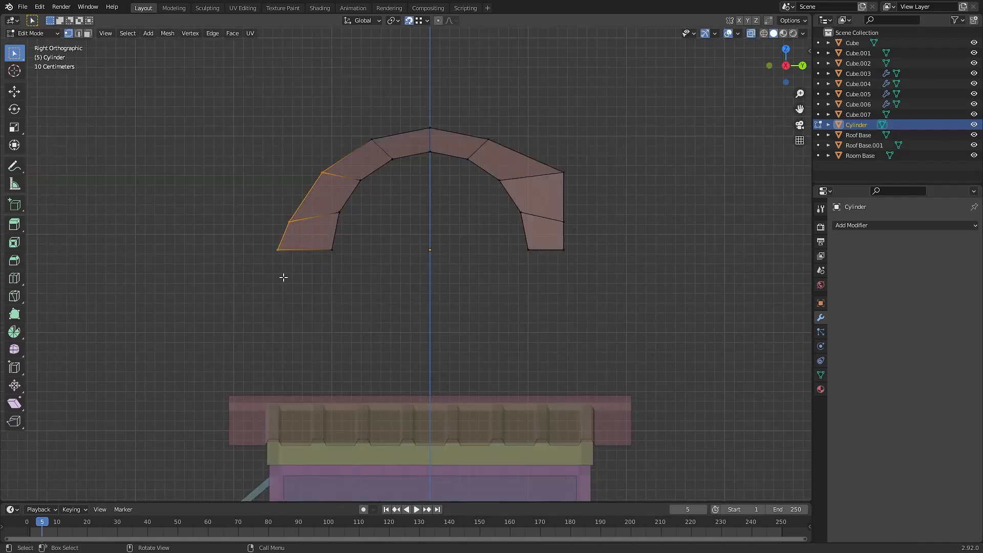
key(s)
key(y)
key(0)
key(Return)
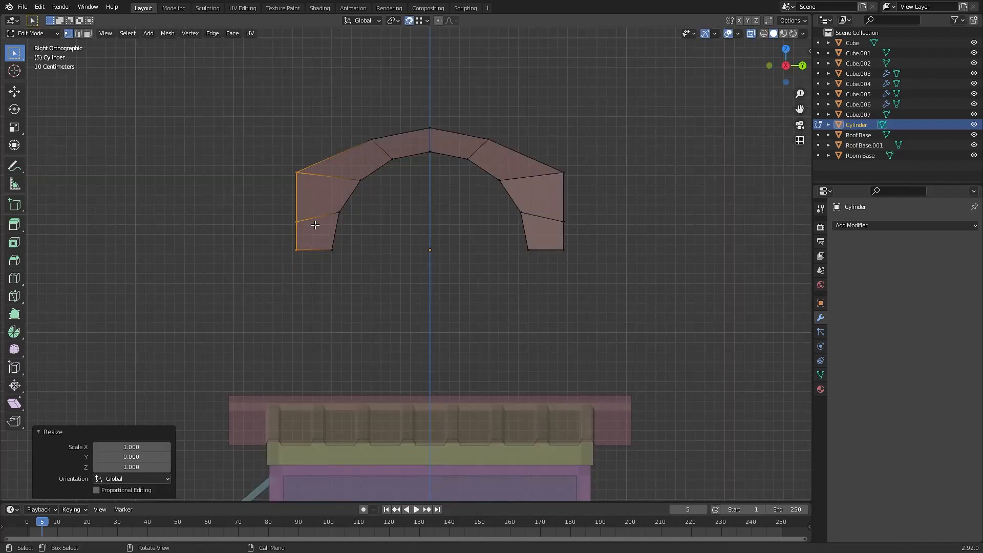
- Flatten the arch's outer top vertices into a level line by scaling them to 0 along Z
drag(633, 135, 551, 194)
drag(526, 104, 353, 146)
key(s)
key(z)
key(0)
key(Return)
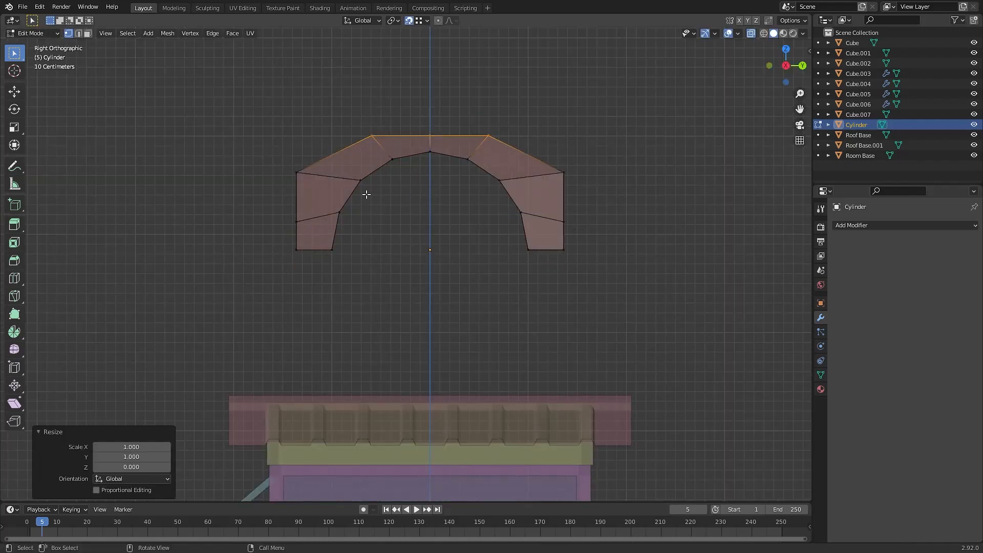
- Square off the arch's upper outer corners level with its flat top and leave mesh editing
middle_drag(366, 195, 461, 352)
key(KP_3)
drag(607, 141, 542, 198)
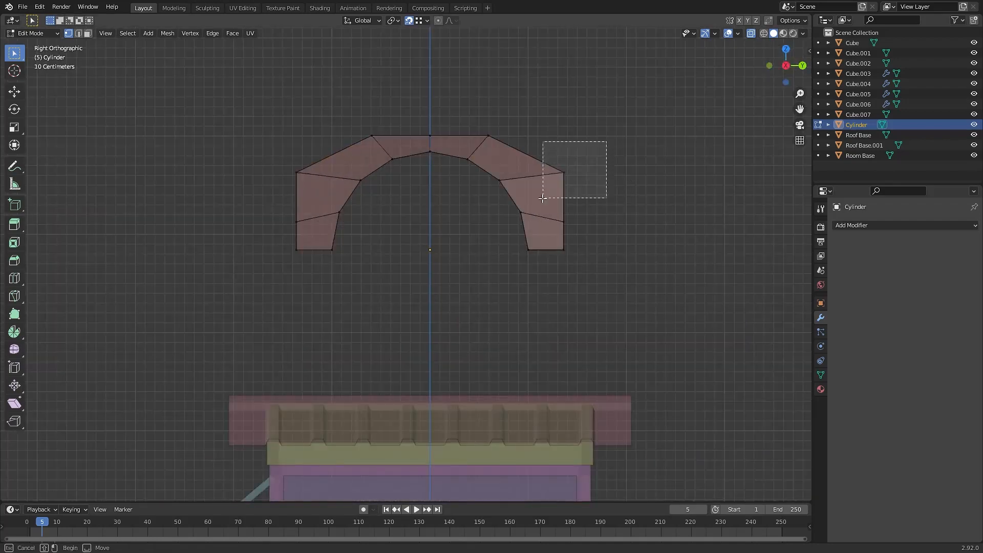
key(Tab)
middle_drag(542, 198, 583, 169)
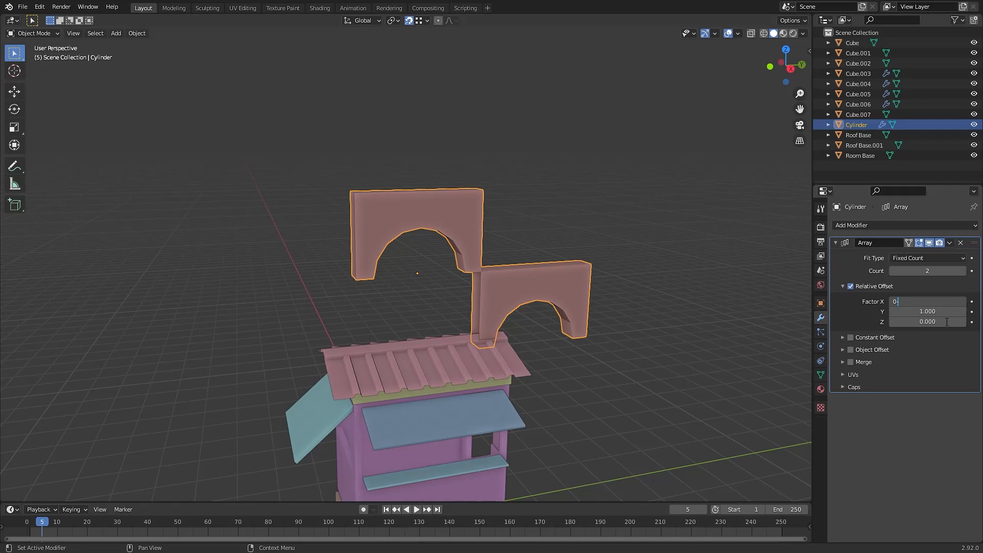
- Array the arch in a row along Y with relative offset factors X 0 and Y 1 and a count of 10
key(Return)
click(674, 339)
middle_drag(674, 339, 625, 307)
click(584, 265)
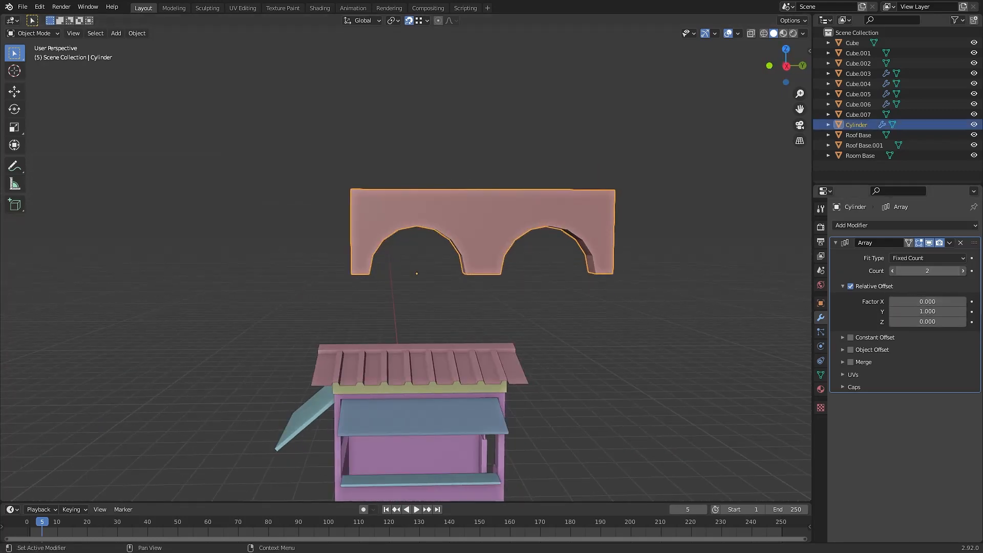
text(10)
key(Return)
- Adjust the scalloped trim's height along Z to fit against the roof eave above the counter
scroll(424, 318, down, 6)
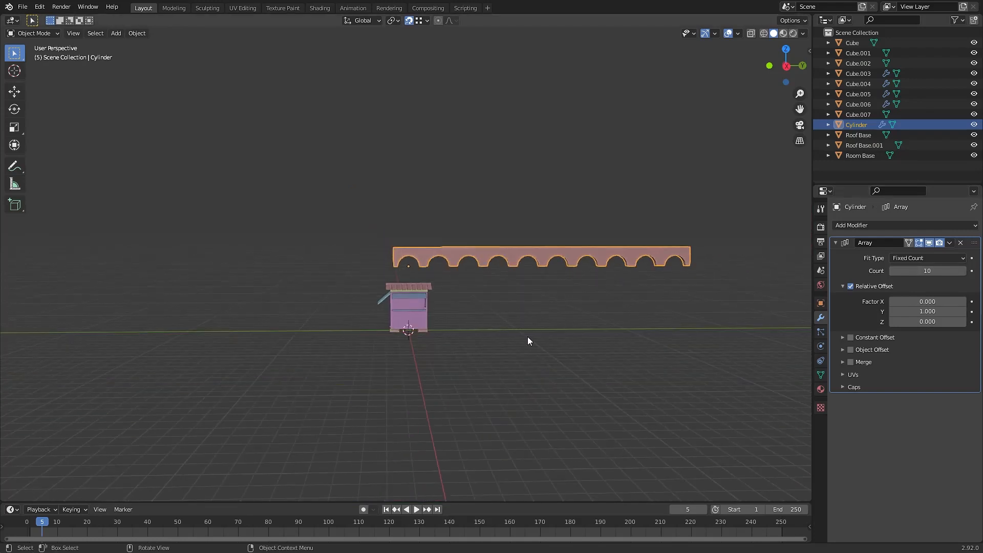
scroll(571, 335, up, 3)
shift+middle_drag(572, 336, 456, 318)
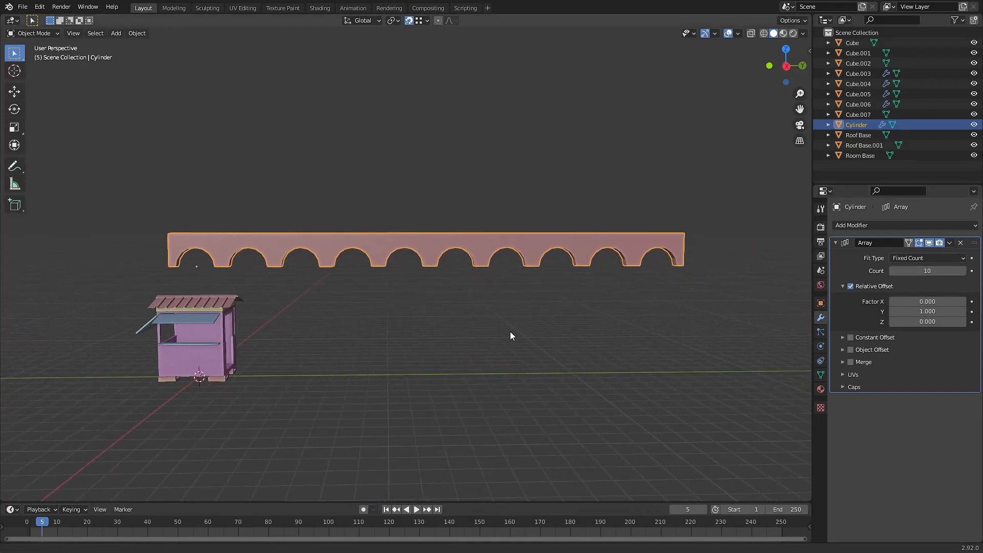
key(g)
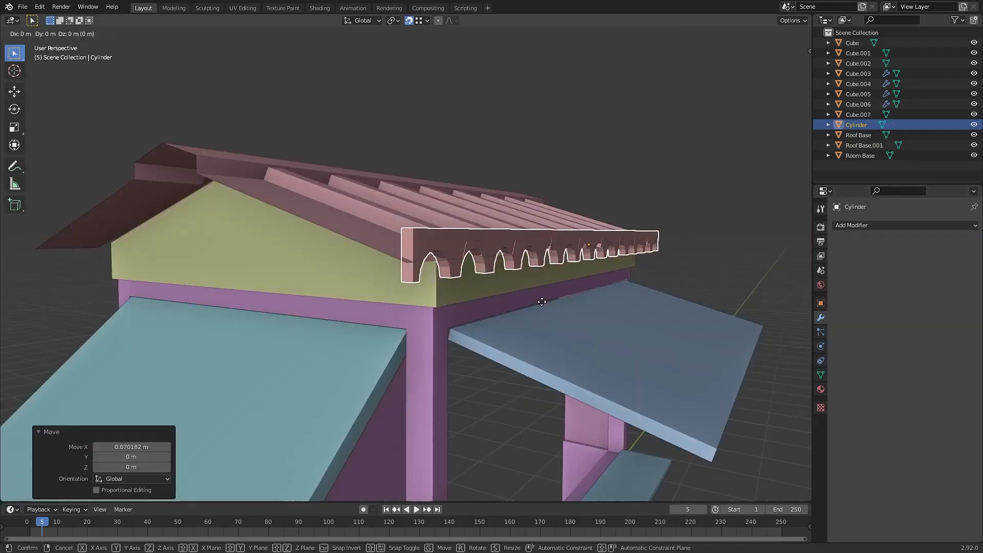
key(z)
click(539, 320)
- Duplicate the scalloped trim in place and show the stall see-through from the front
middle_drag(539, 320, 533, 301)
key(KP_1)
key(alt+z)
key(shift+d)
key(Escape)
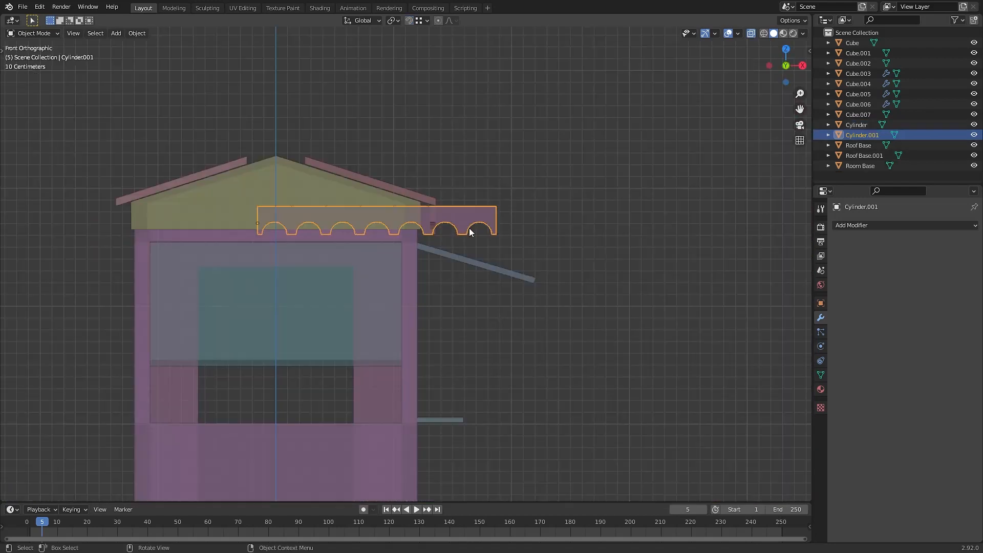
- Rotate the duplicated trim about Y to match the roof slope and move it up along the gable edge
key(r)
key(y)
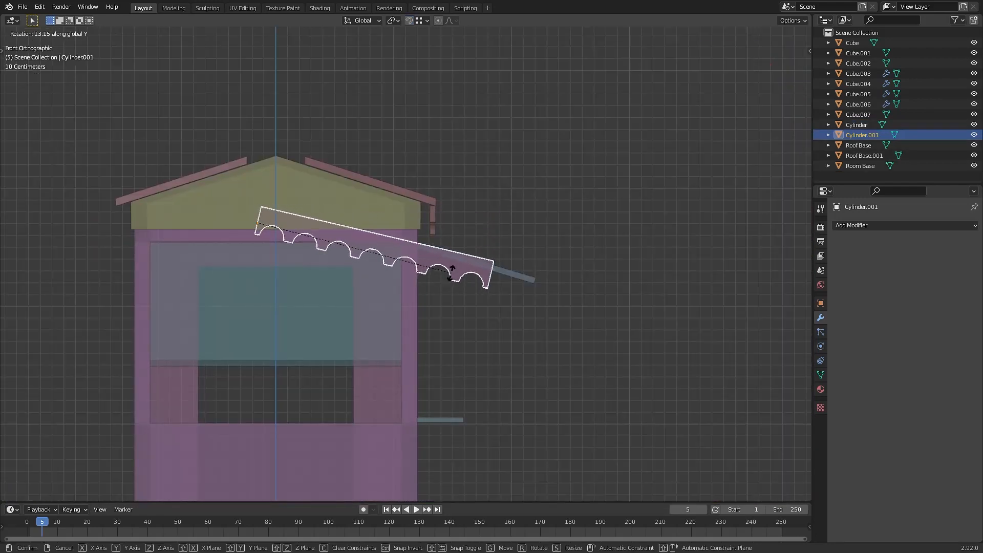
click(422, 275)
key(g)
click(422, 240)
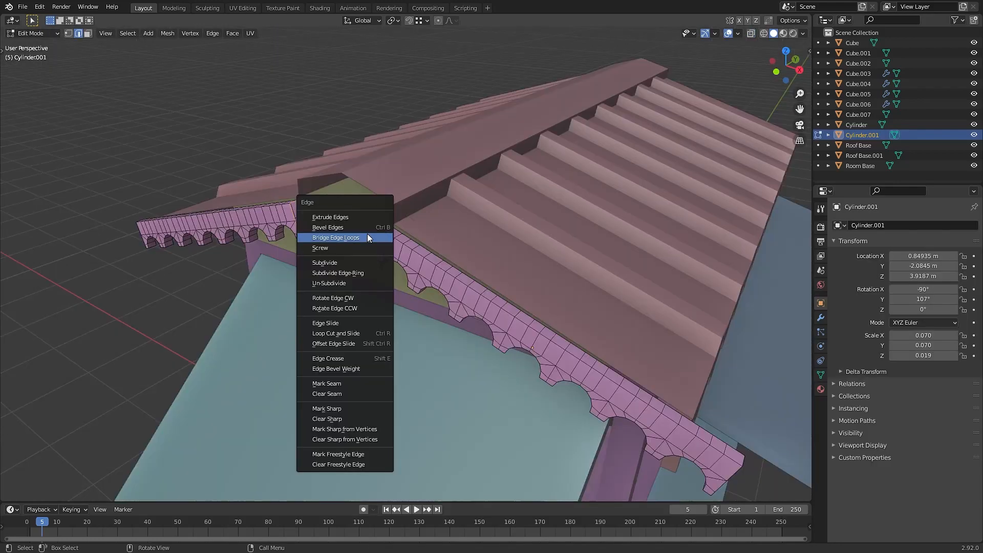
- Bridge the open edge loops between the two sloping halves of the gable trim at the ridge
click(358, 176)
middle_drag(389, 256, 460, 245)
scroll(437, 244, up, 2)
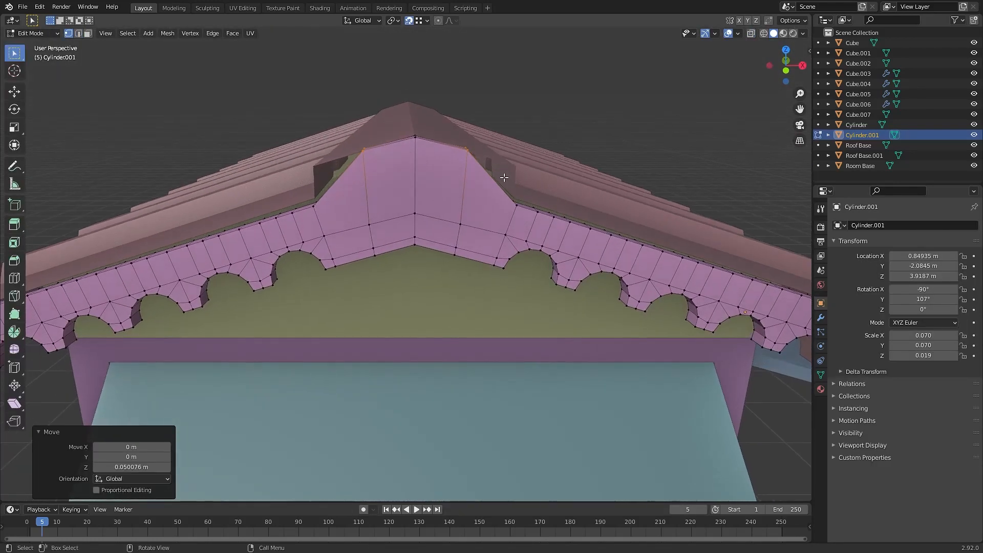
- Widen the upper vertices of the gable trim's peak piece by scaling them along X
key(s)
key(x)
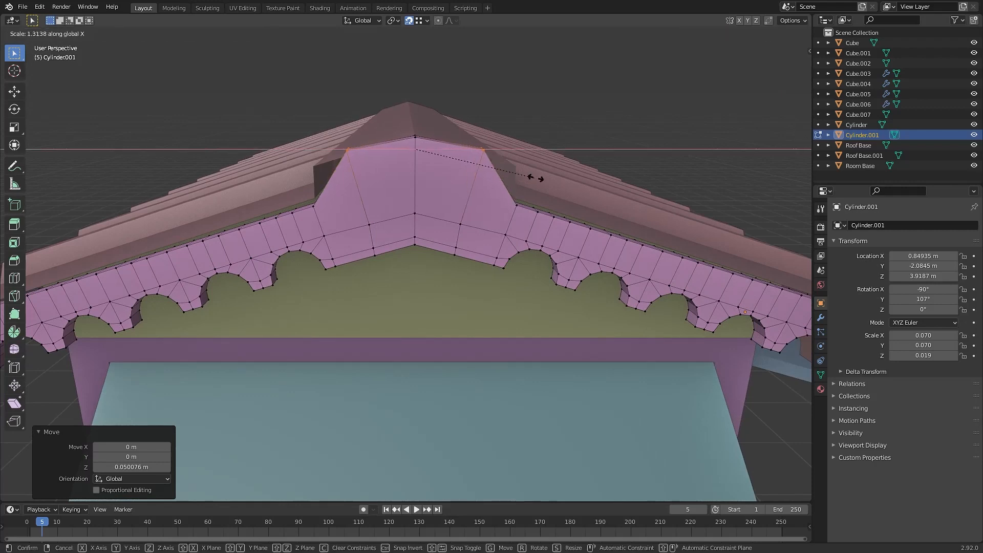
click(593, 189)
middle_drag(594, 188, 537, 216)
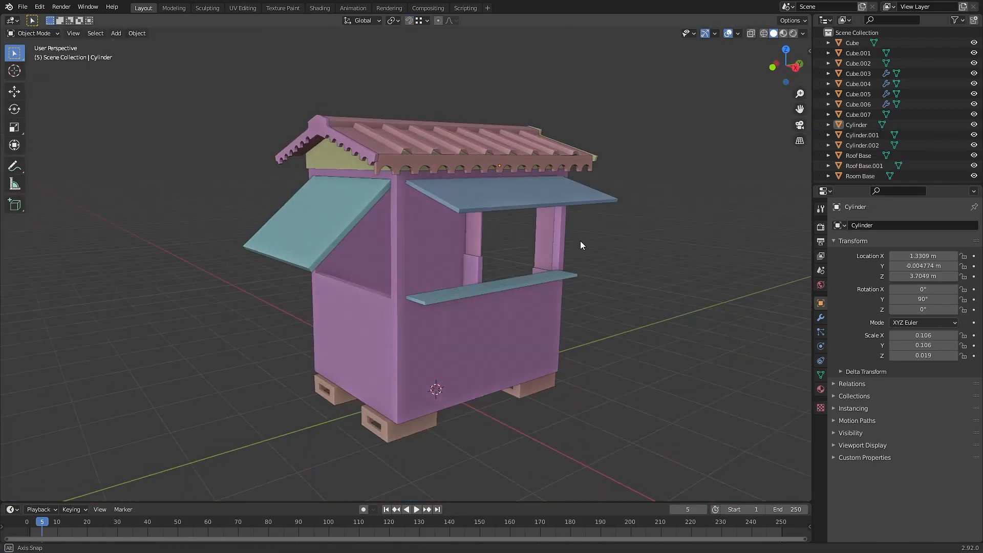
- Extend one end of the new box inside the stall along Y toward the gable wall
middle_drag(579, 241, 576, 290)
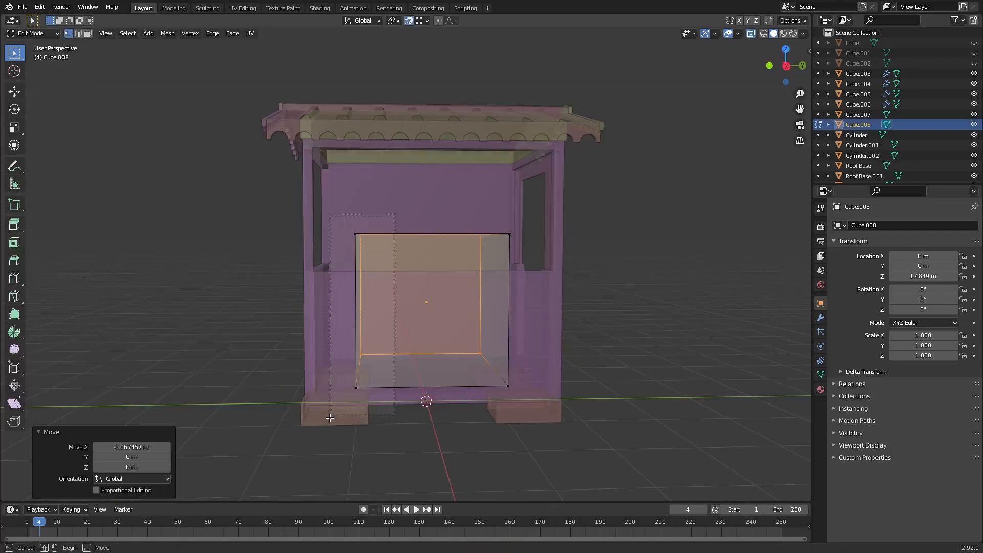
drag(330, 417, 331, 415)
middle_drag(331, 415, 357, 426)
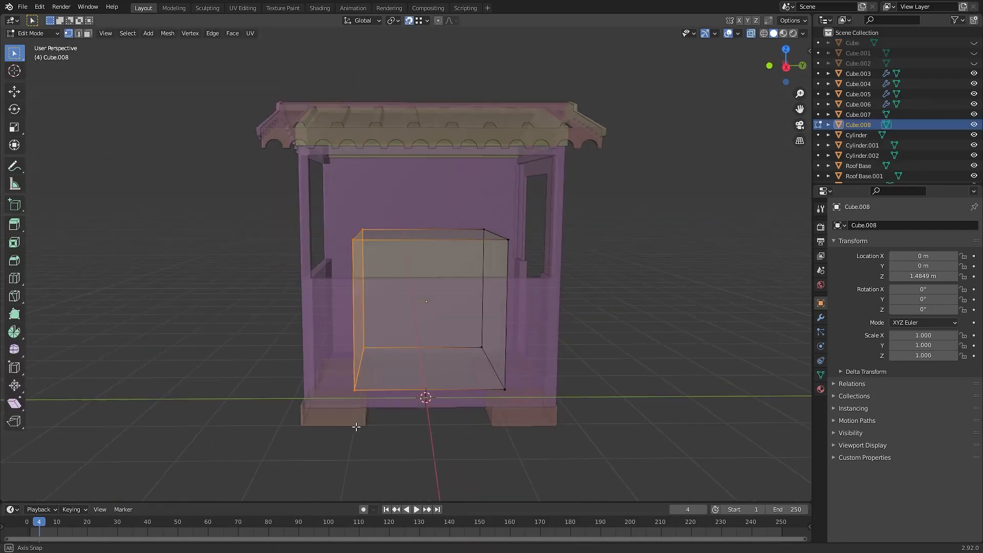
key(g)
key(y)
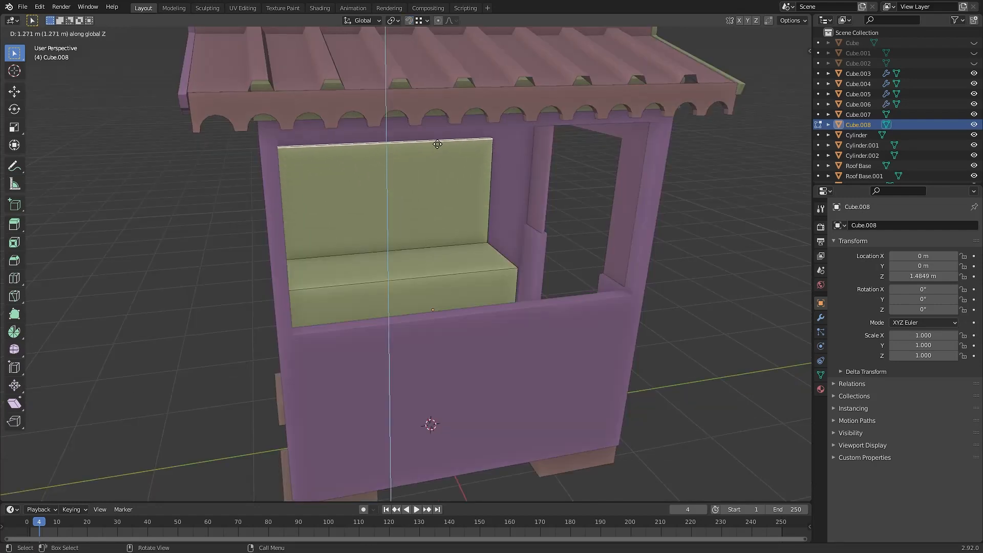
- Extrude the rear section of the interior box upward along Z to form a tall back panel behind the counter
click(442, 176)
click(442, 140)
middle_drag(442, 139, 498, 184)
- Inset the counter's top face with a scaled extrusion and extrude a recess into the countertop
click(380, 275)
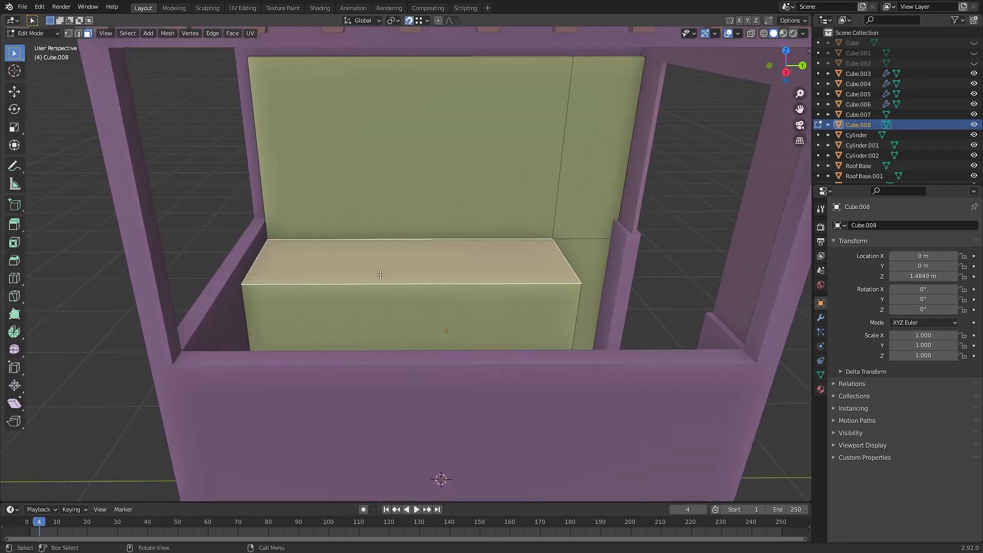
key(e)
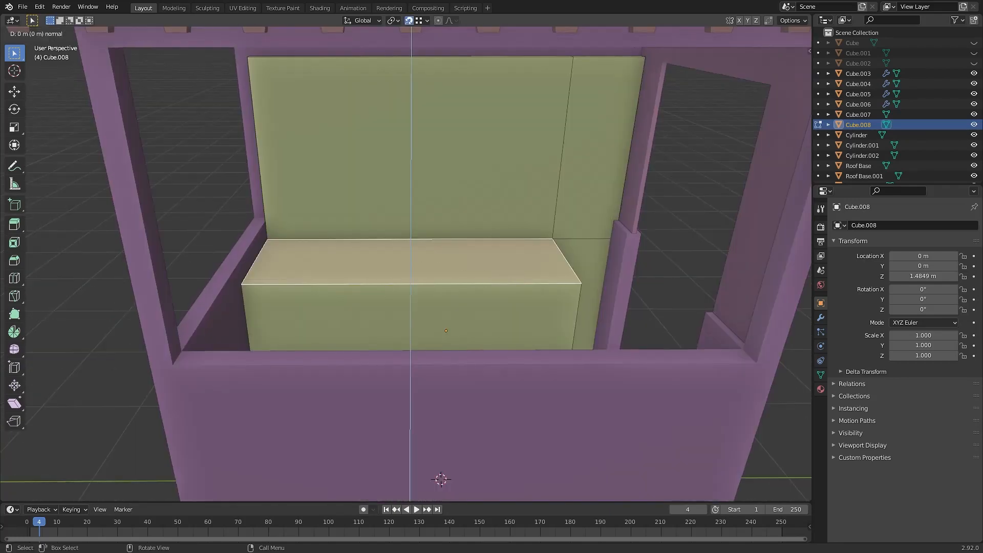
key(s)
click(476, 279)
click(410, 22)
key(e)
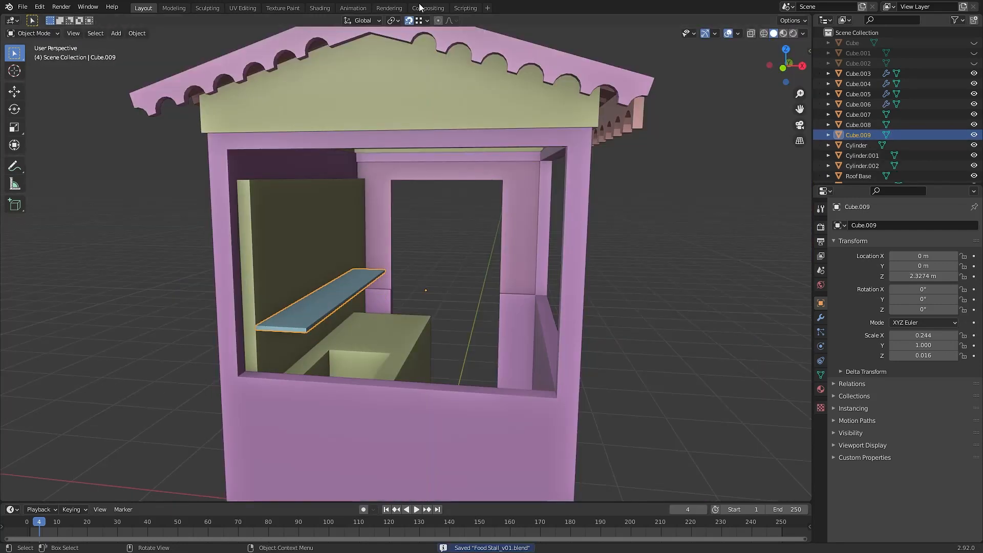
- Raise the shelf board about 0.11 m along Z on the back panel and save the file
key(ctrl+s)
key(g)
key(z)
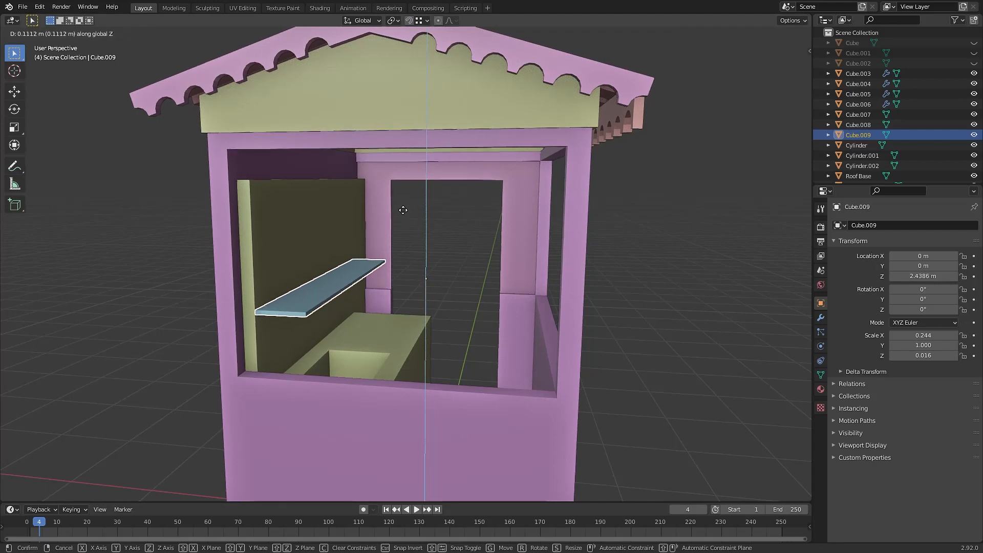
click(426, 255)
key(ctrl+s)
mouse_move(440, 263)
middle_down()
mouse_move(447, 249)
mouse_move(447, 275)
middle_up()
- Duplicate the shelf upward along Z as a second level and place a duplicated support post between the two outer posts
key(shift+d)
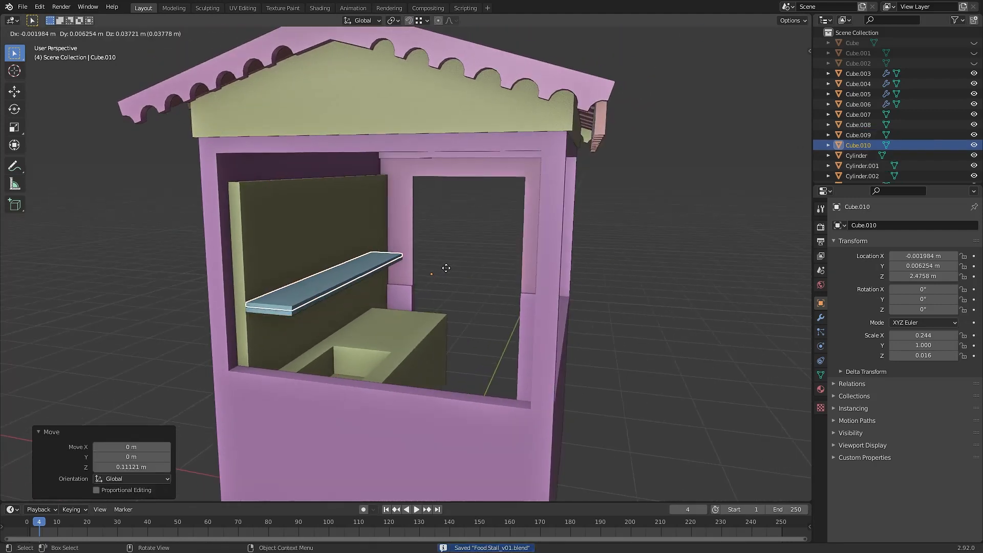
key(z)
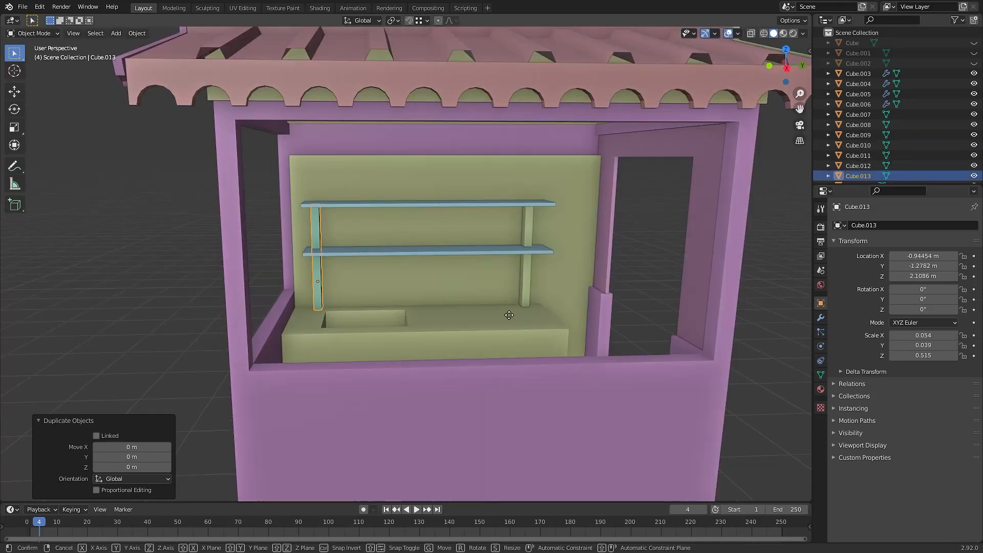
click(616, 308)
click(594, 368)
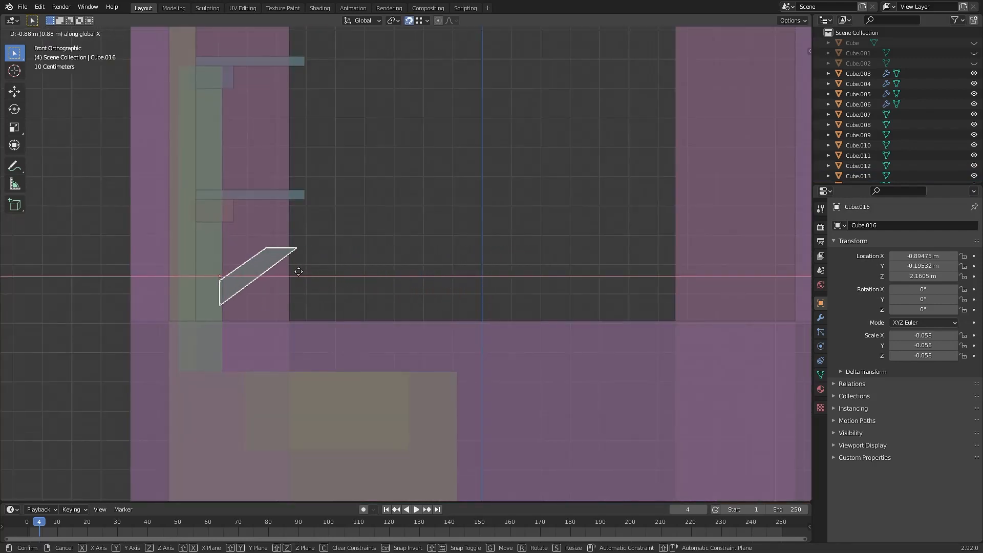
- Move the angled bracket about 0.88 m along negative X against the shelf post and duplicate the three brackets along Z for the upper shelf
click(299, 271)
key(shift+d)
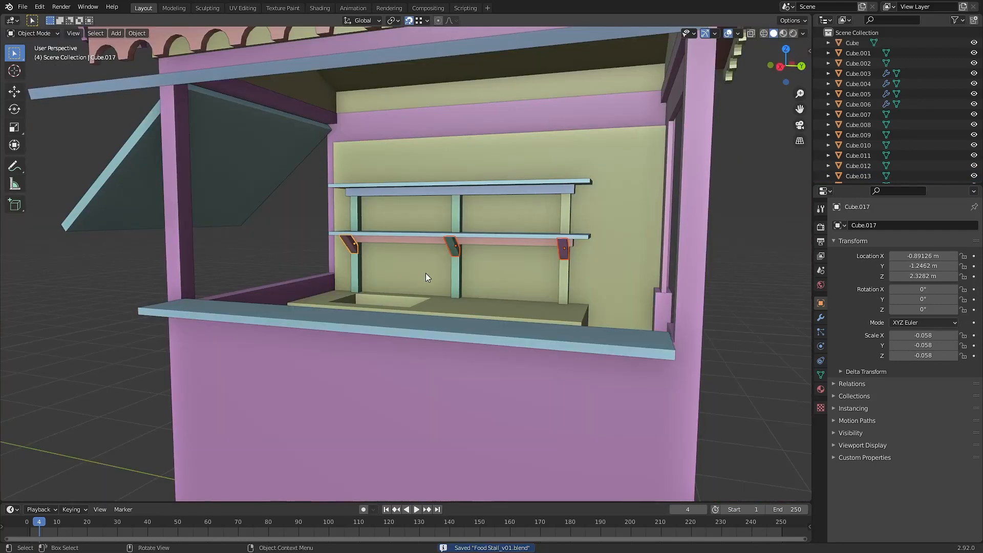
key(shift+d)
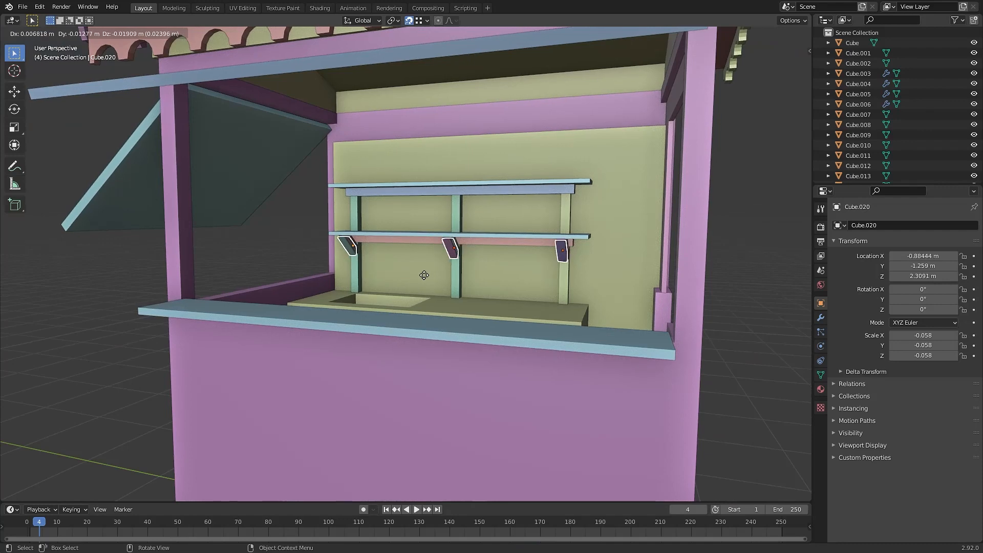
key(z)
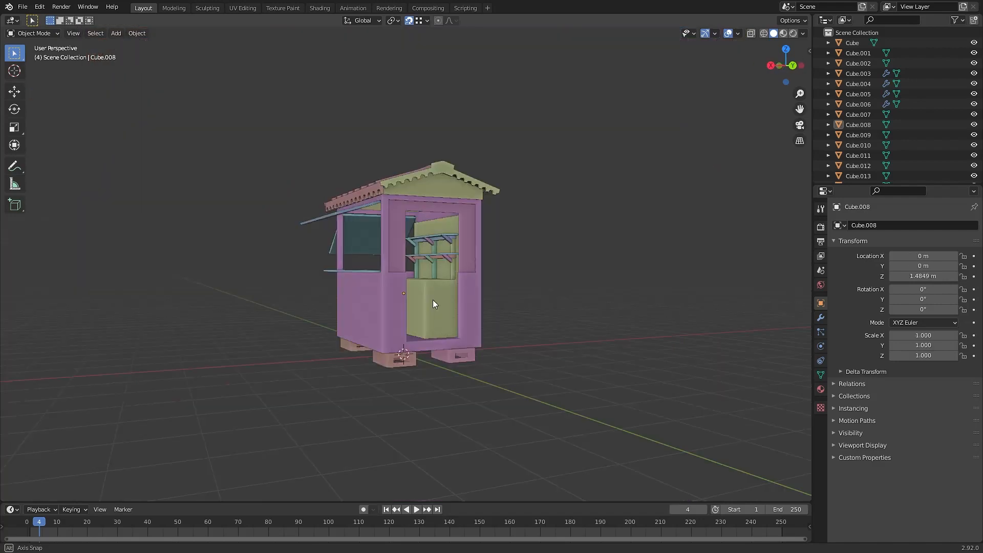
- Add a cylinder mesh to the scene as the base for a cooking pot
middle_drag(432, 299, 593, 324)
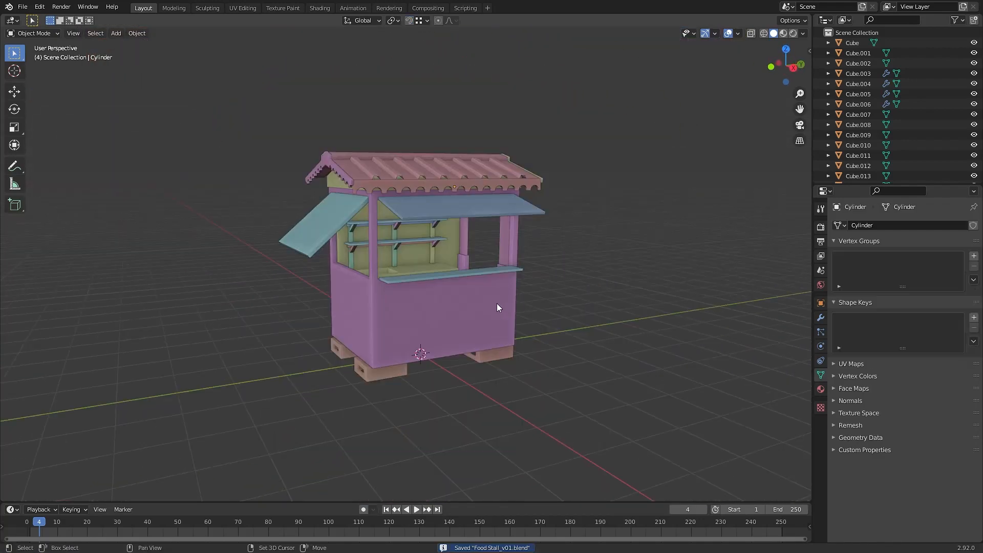
key(shift+a)
mouse_move(499, 176)
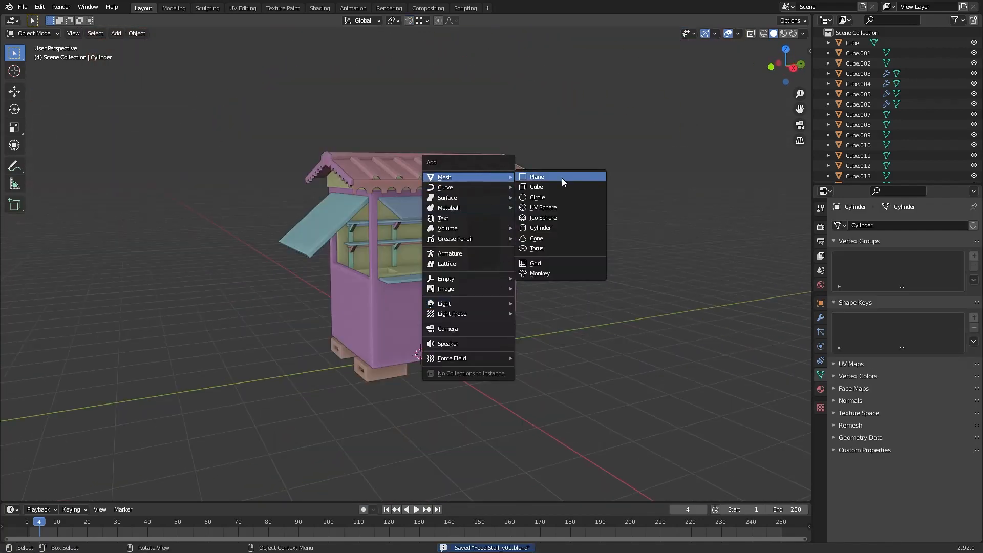
click(540, 229)
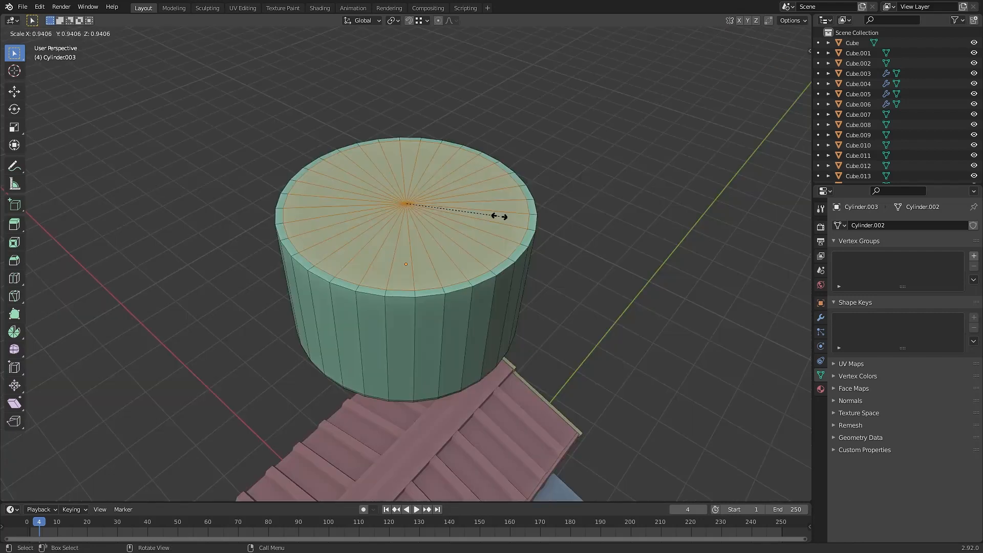
- Inset the cylinder's top face at a scale of 0.93 and extrude it along Z to hollow out the pot
click(498, 216)
key(g)
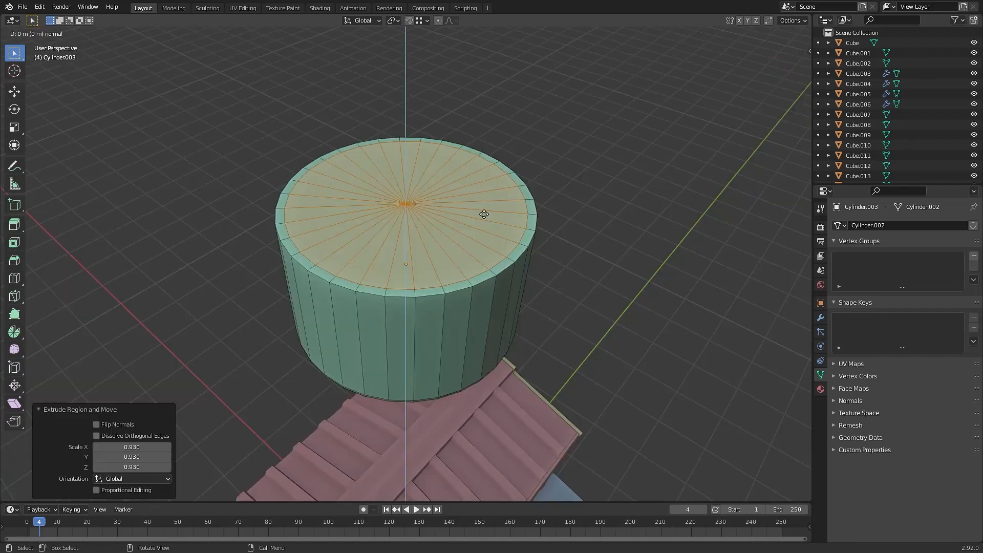
key(z)
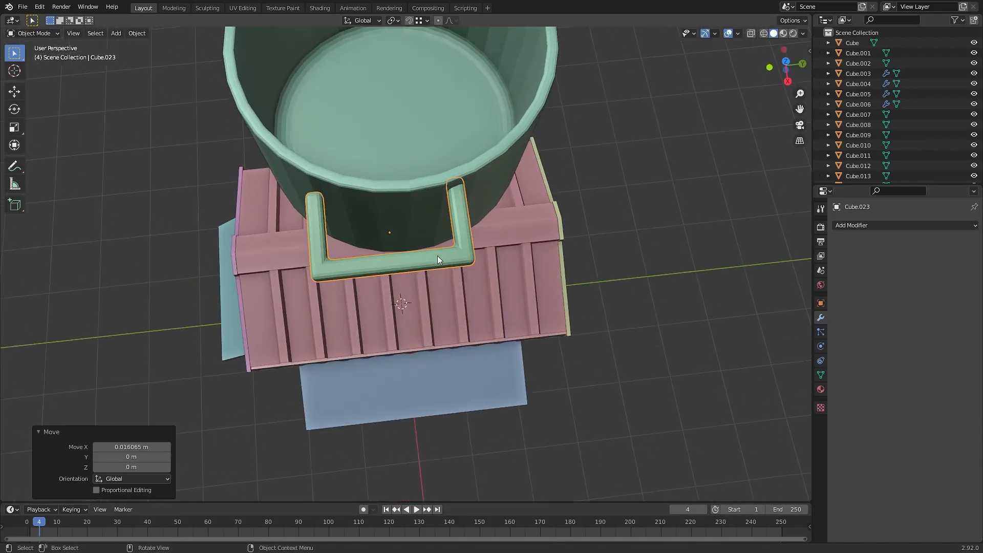
- Move the pot's handle along Y and join the handles and pot body into one object
key(g)
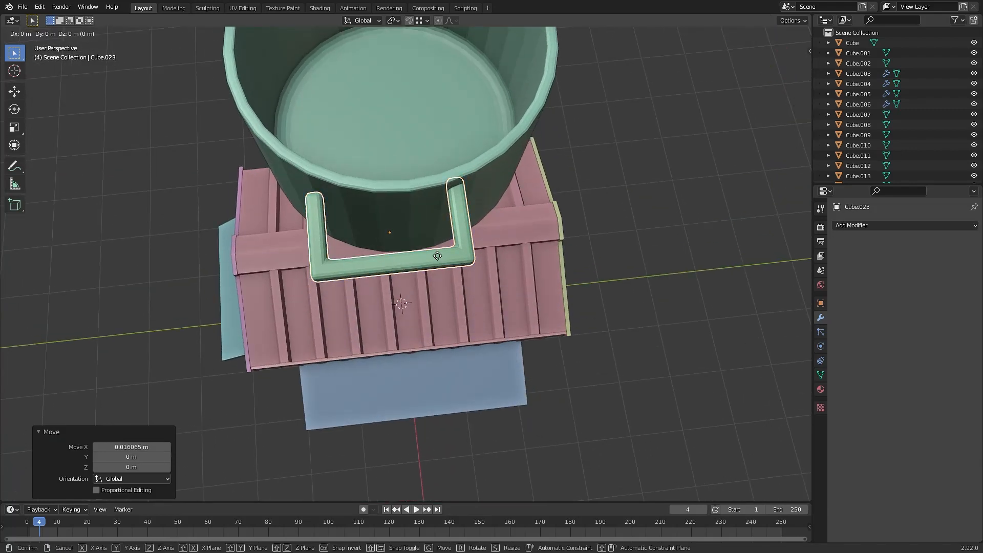
key(y)
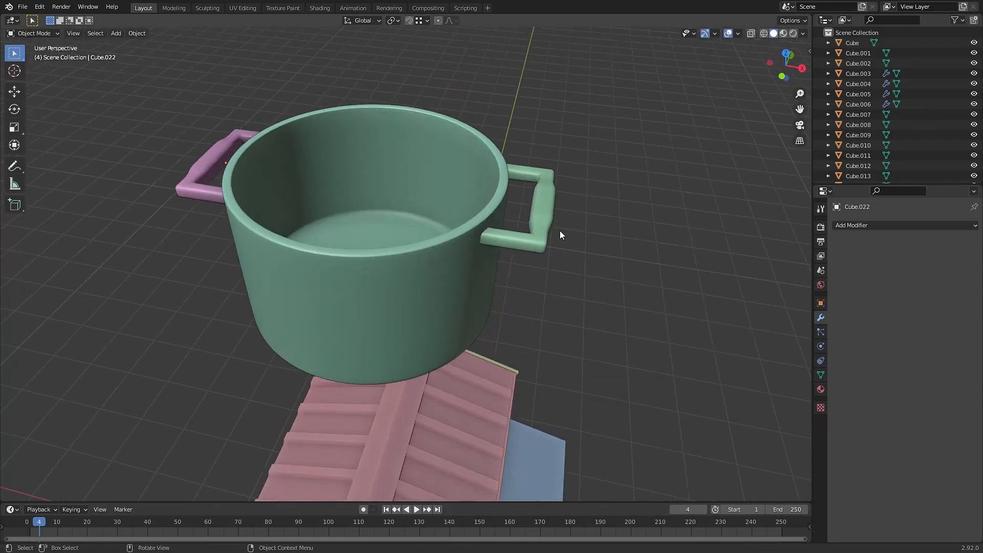
click(409, 264)
click(137, 33)
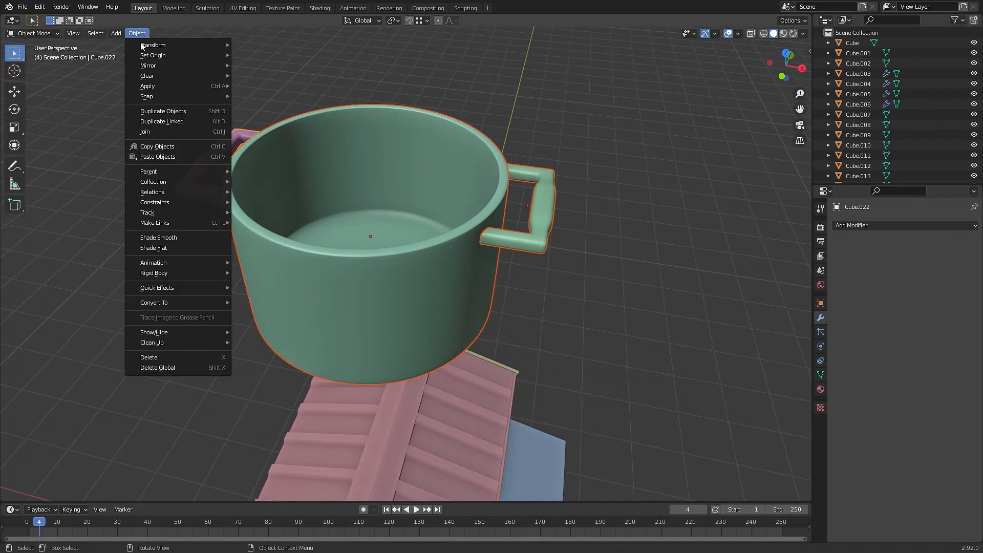
click(142, 132)
click(616, 214)
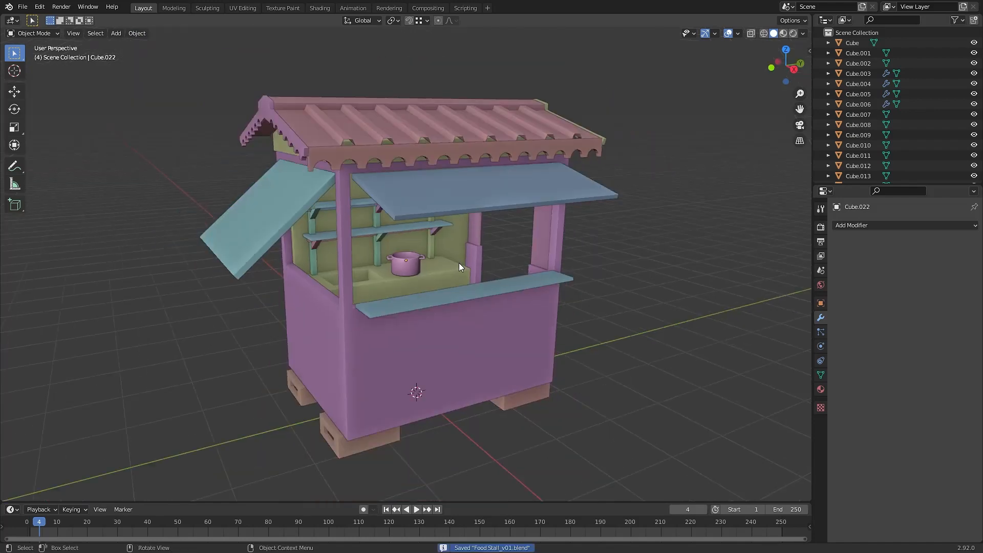
- Duplicate the pot on the counter in place
scroll(459, 262, up, 5)
click(419, 269)
mouse_move(473, 268)
middle_down()
mouse_move(441, 254)
mouse_move(467, 275)
middle_up()
scroll(441, 254, up, 2)
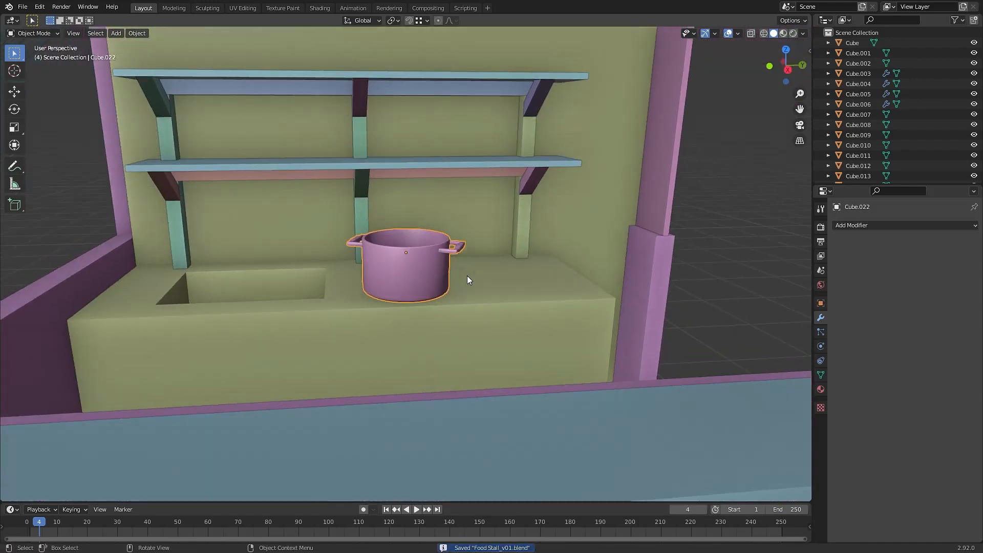
key(shift+d)
key(Escape)
key(g)
key(x)
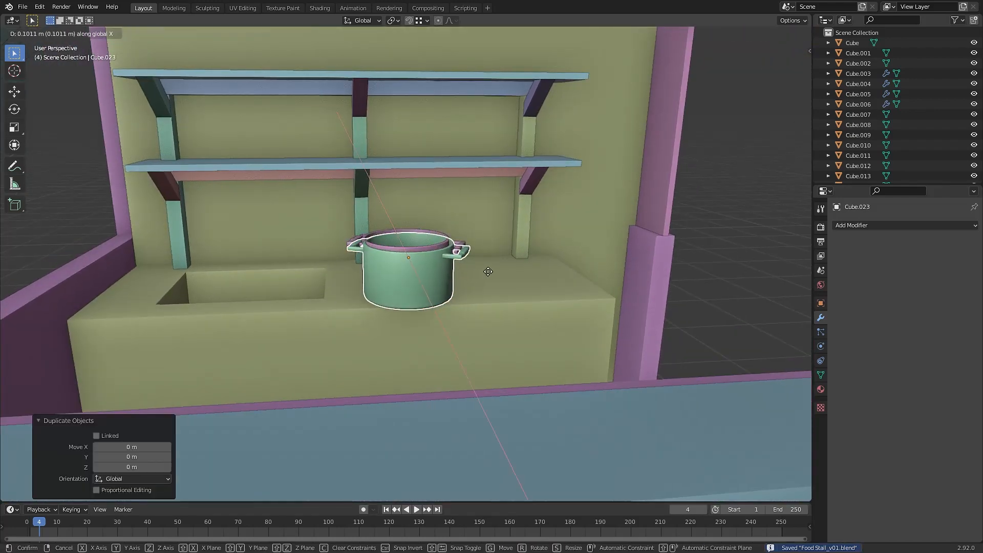
click(487, 271)
key(ctrl+z)
- Move the duplicated pot along Y
key(g)
key(y)
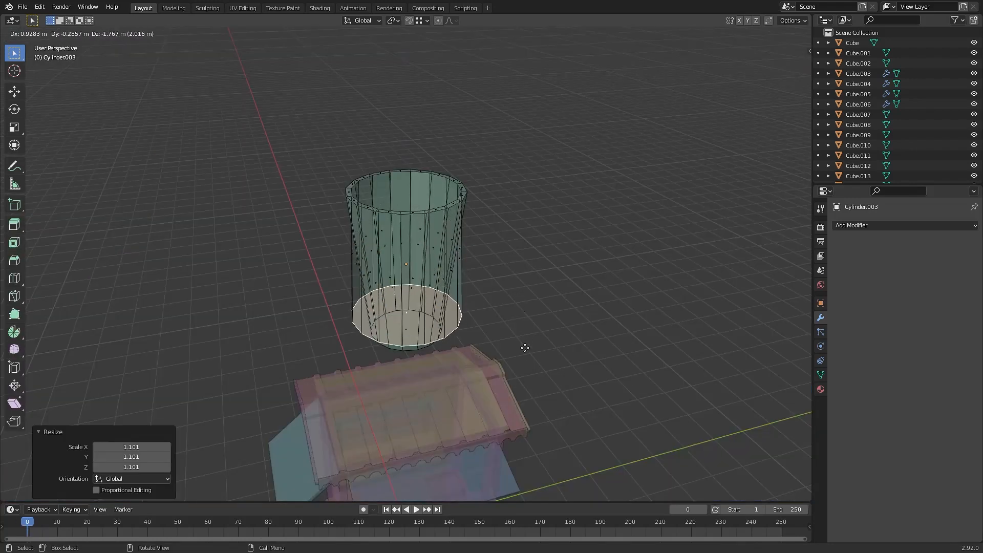
- Extrude the cup's inner face about 2.54 m down along Z, then adjust its height and scale it near the base
key(z)
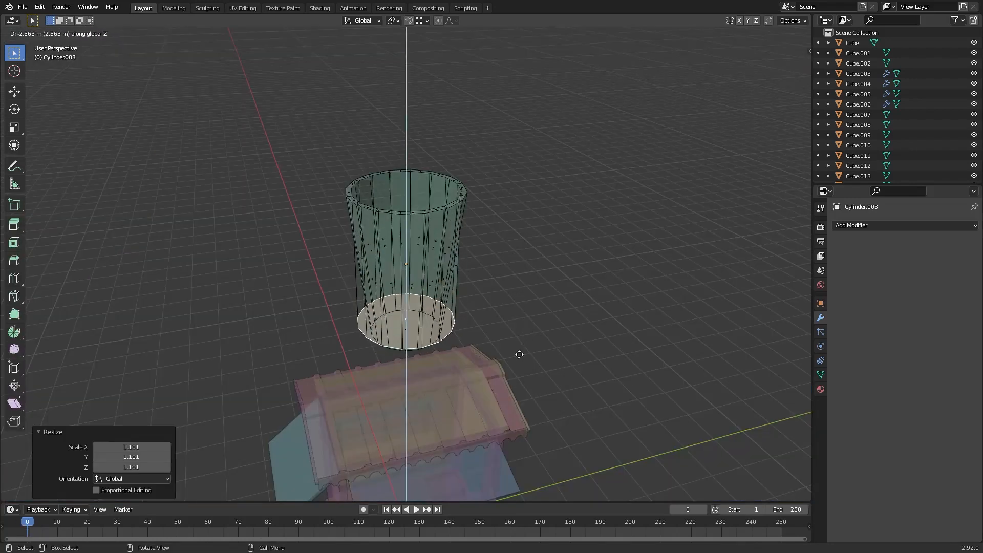
click(520, 352)
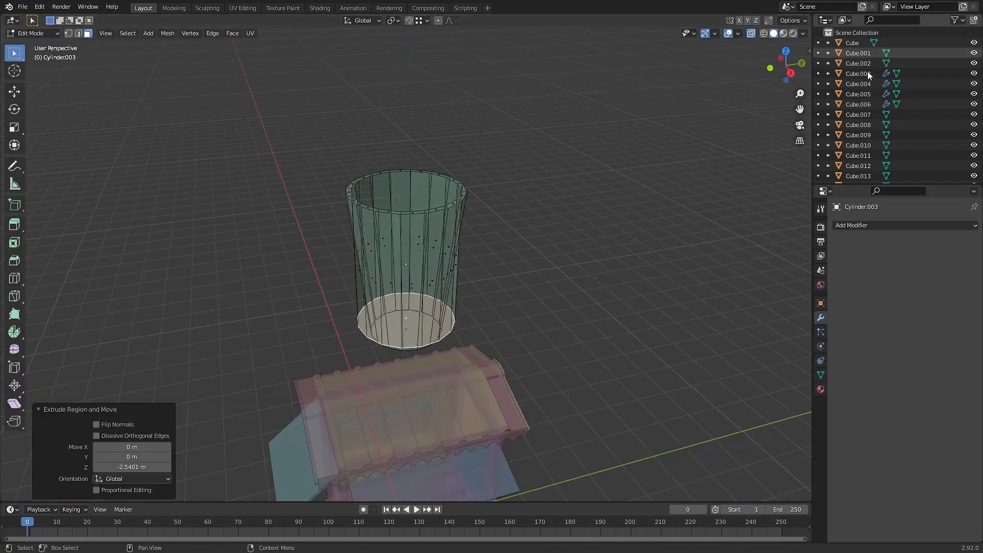
click(790, 74)
key(g)
key(z)
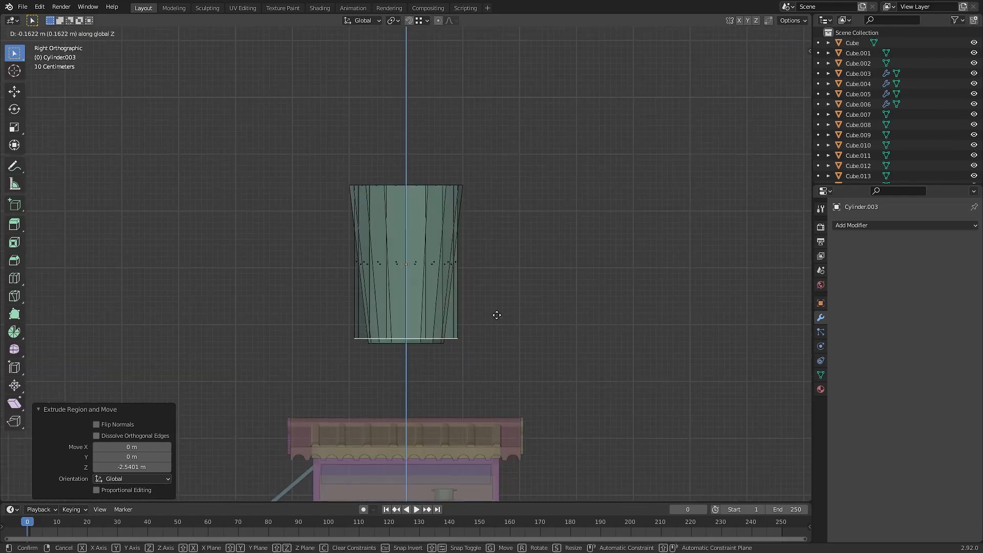
click(497, 315)
key(s)
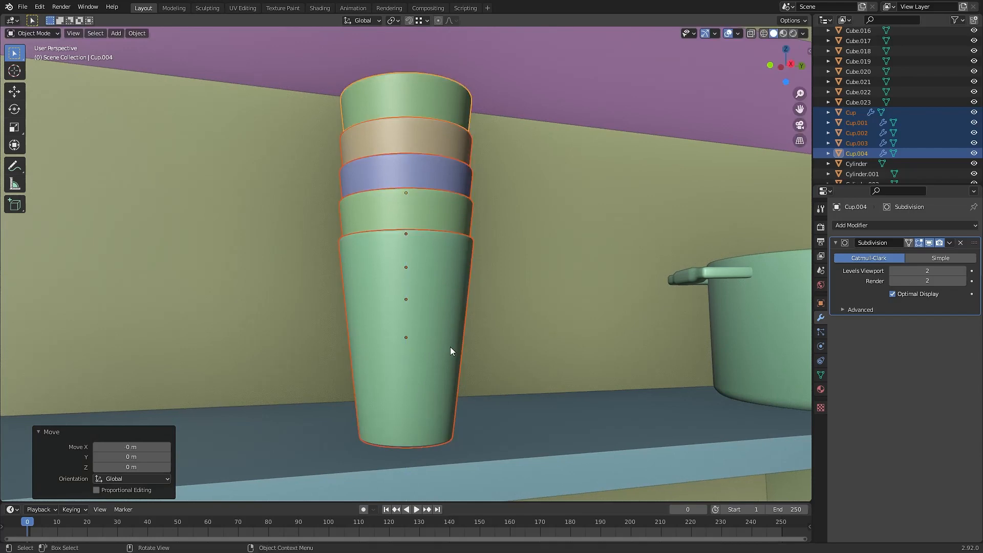
- Move the stack of five cups about 0.17 m along negative X on the upper shelf and duplicate the stack along Y
scroll(450, 347, down, 3)
key(g)
key(x)
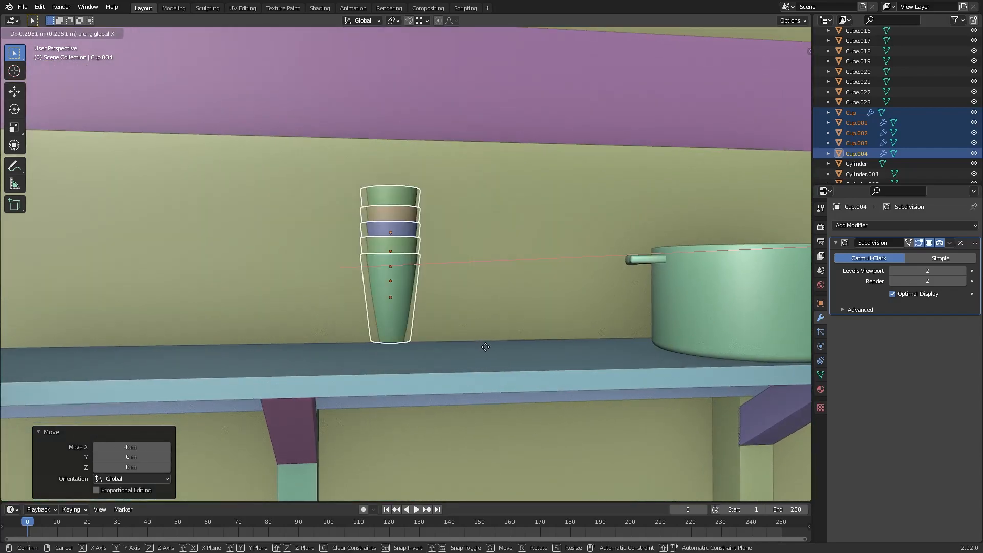
click(491, 350)
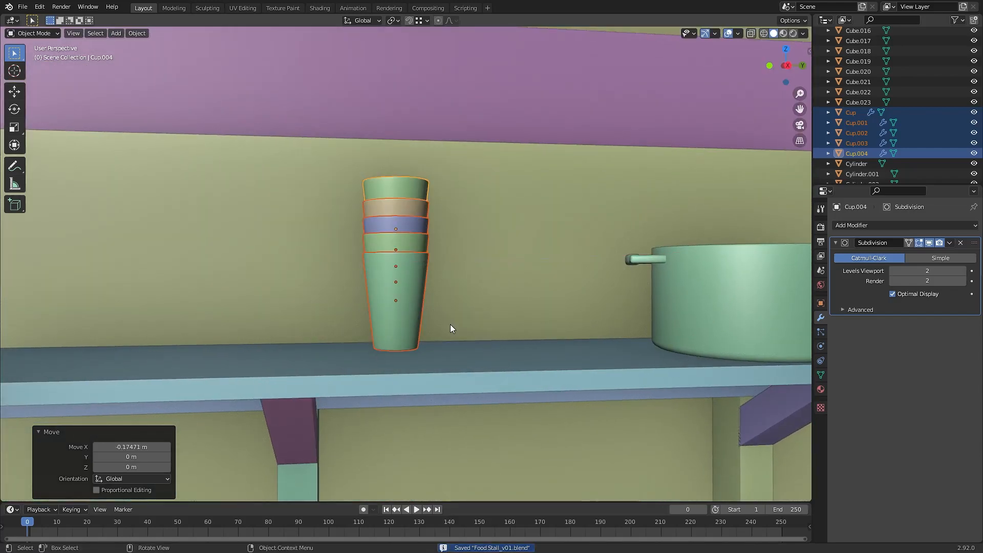
key(shift+d)
key(y)
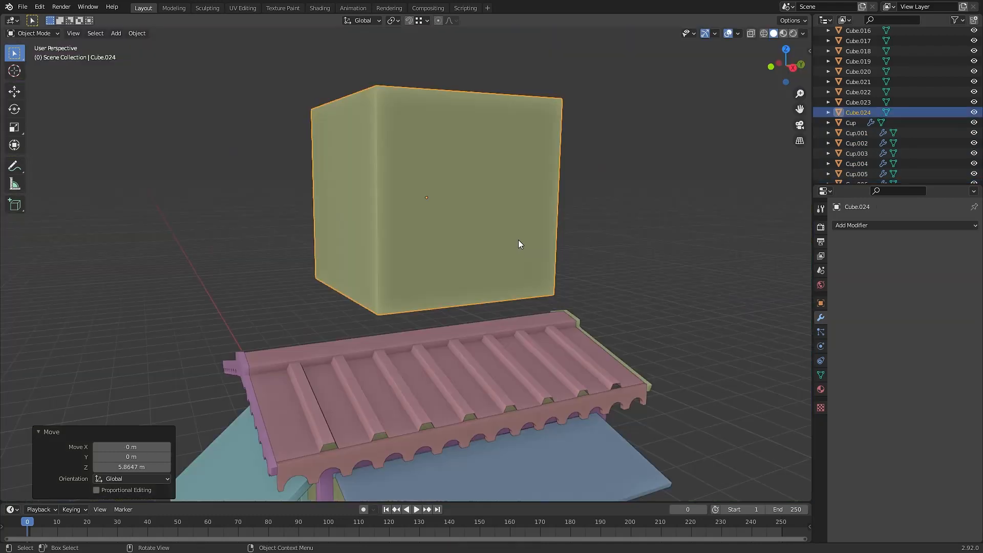
- Scale the new cube above the roof to 0.889 along X and flatten it to 0.283 along Z
key(s)
key(x)
click(506, 240)
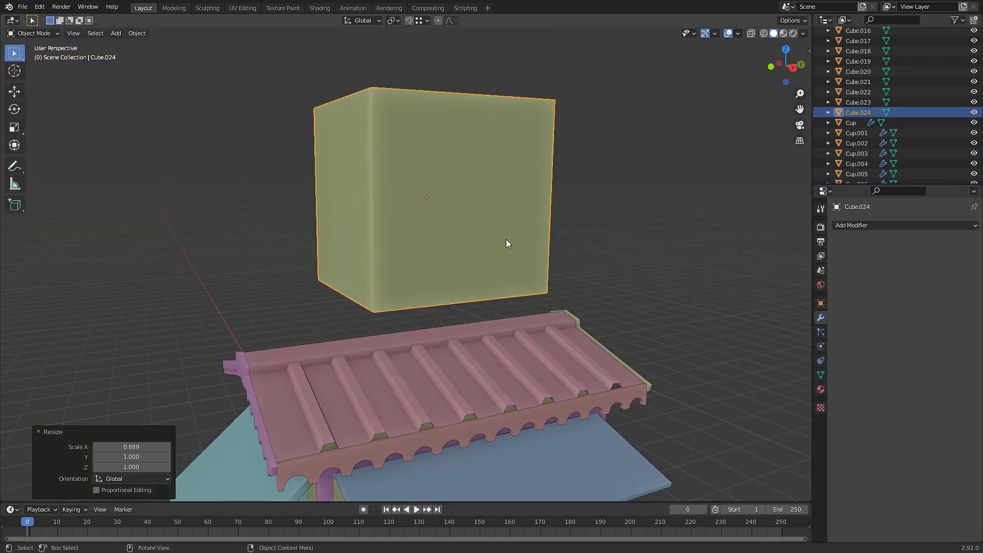
key(s)
key(z)
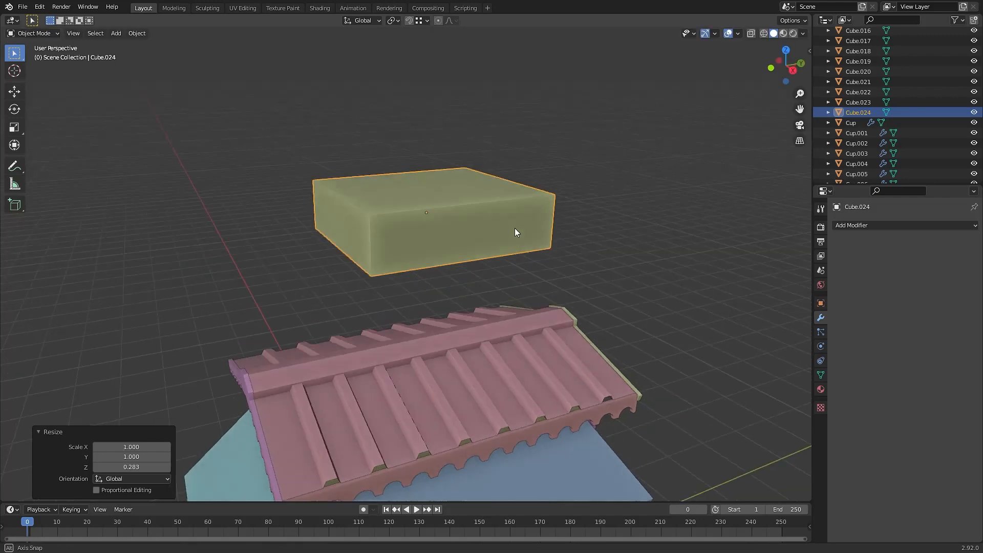
scroll(514, 229, up, 3)
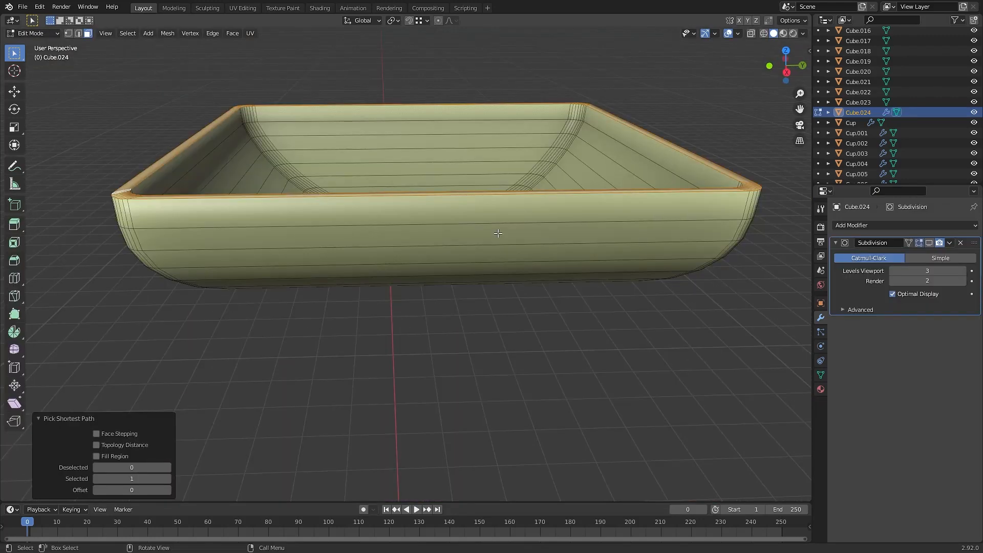
- Move the selected rim faces of the dish along Z
key(g)
key(z)
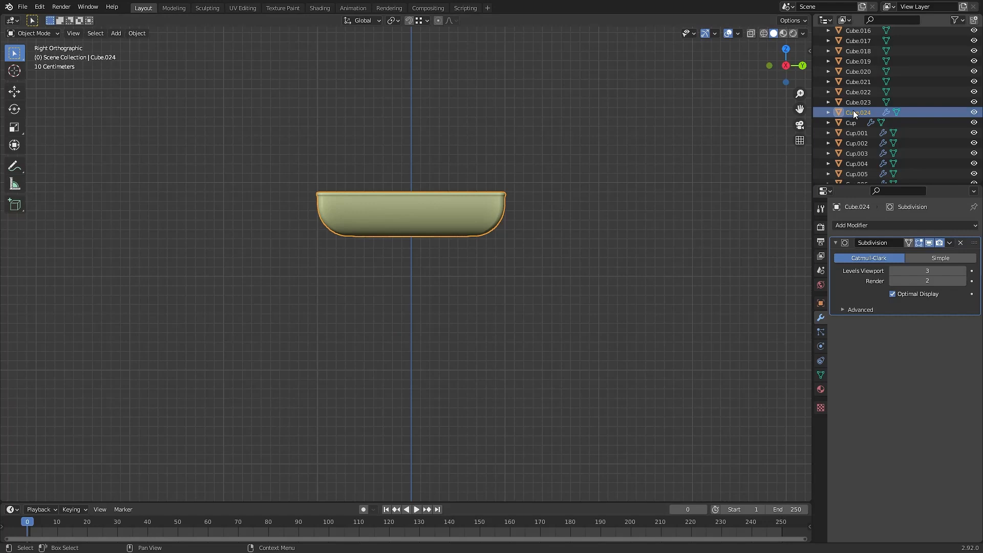
- Rename the rounded container Dish and stack duplicates of it upward along Z, spaced about 0.21 m apart
scroll(853, 110, down, 1)
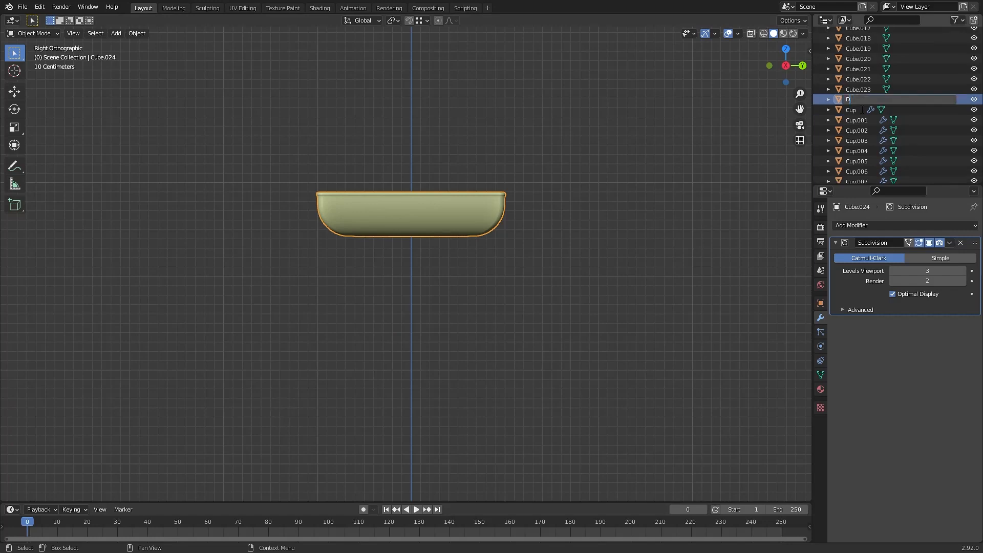
key(shift+d)
key(z)
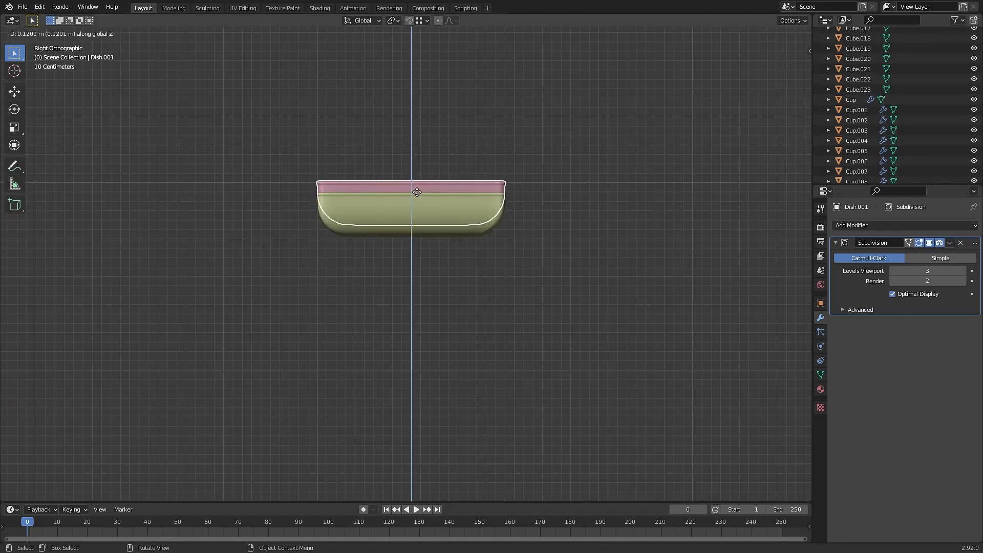
click(436, 203)
key(shift+d)
key(z)
click(448, 184)
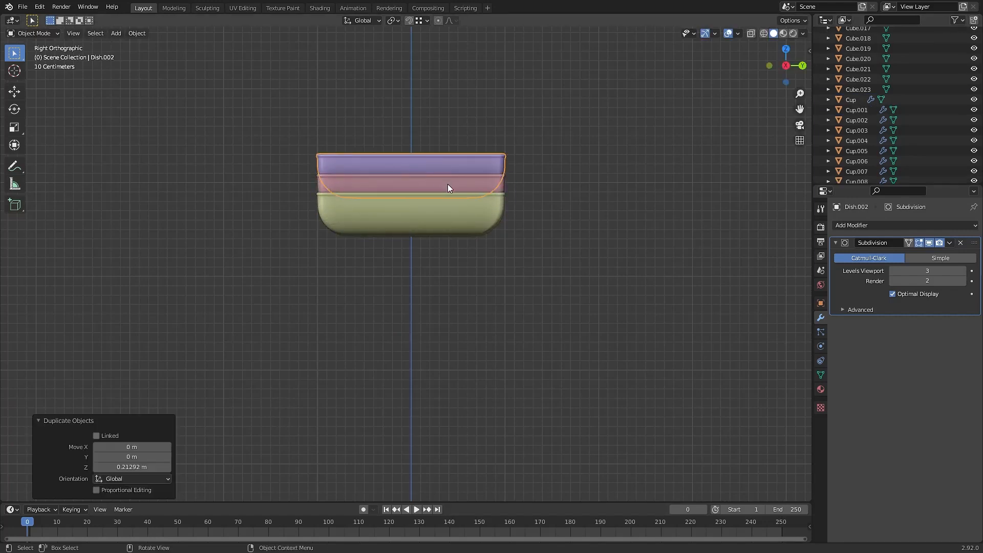
key(shift+d)
key(z)
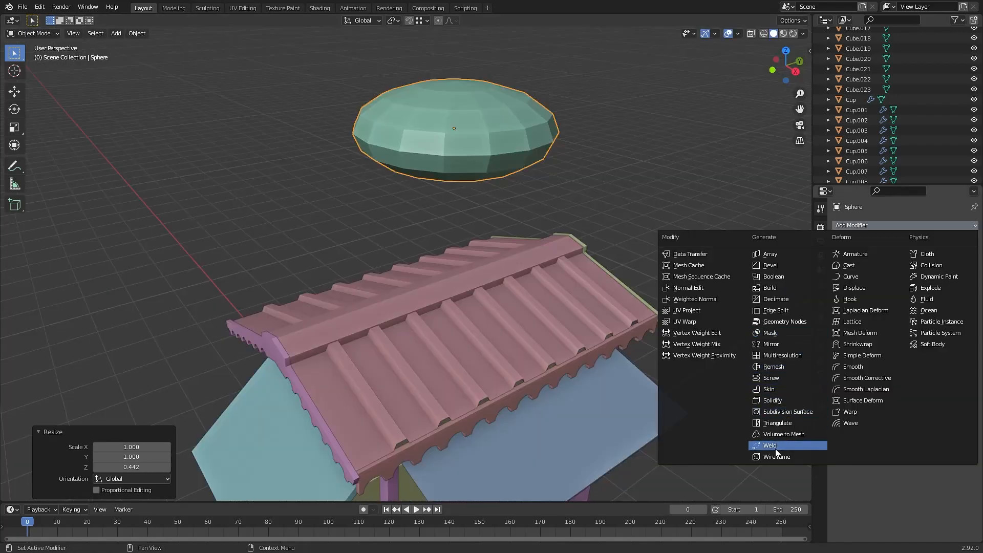
- Add a Wireframe modifier to the flattened sphere above the roof and edit the top edge loop of the cylinder hub
click(776, 456)
mouse_move(601, 244)
middle_down()
mouse_move(603, 302)
mouse_move(603, 238)
middle_up()
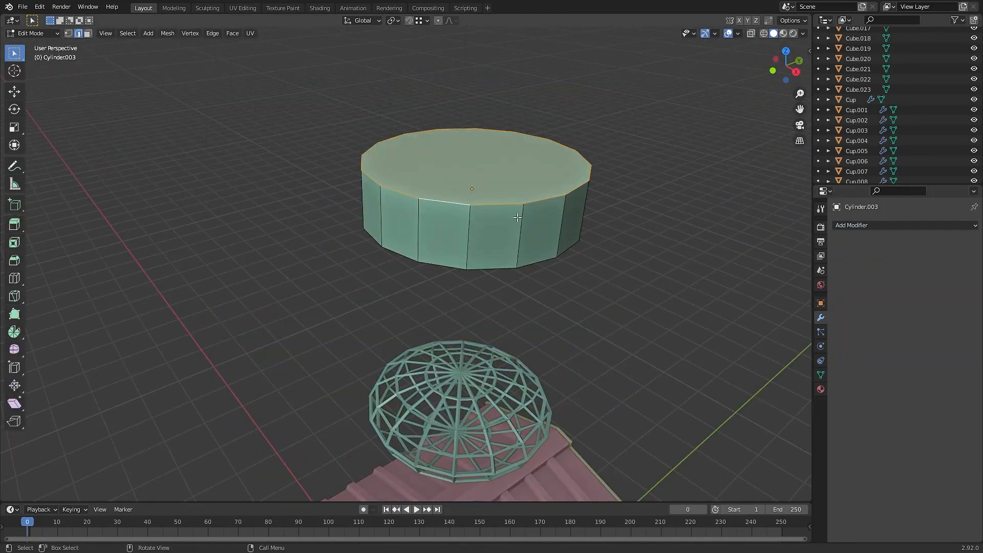
right_click(517, 217)
click(520, 217)
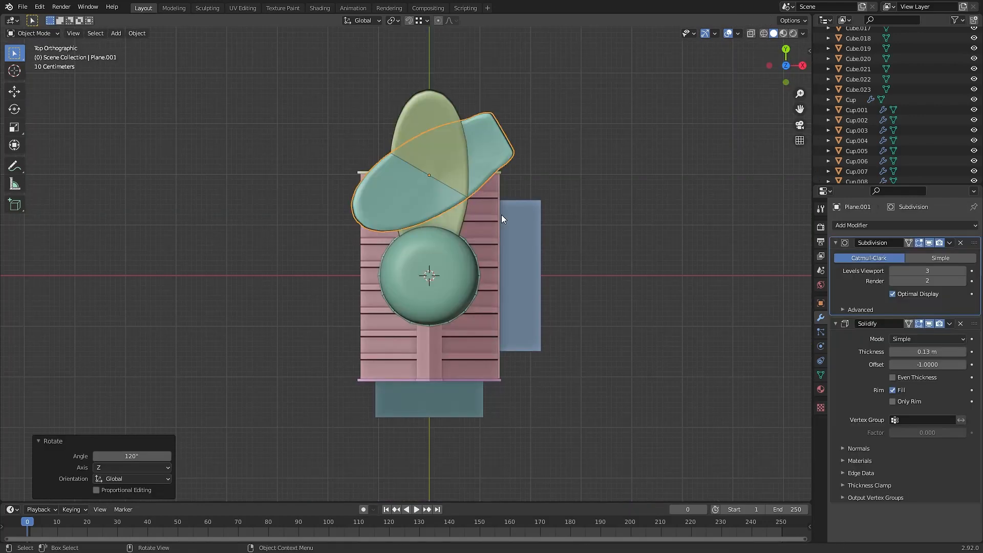
- Move the fan blade that is rotated 120° about Z against the hub, about -1.95 m in X and -3.16 m in Y
key(g)
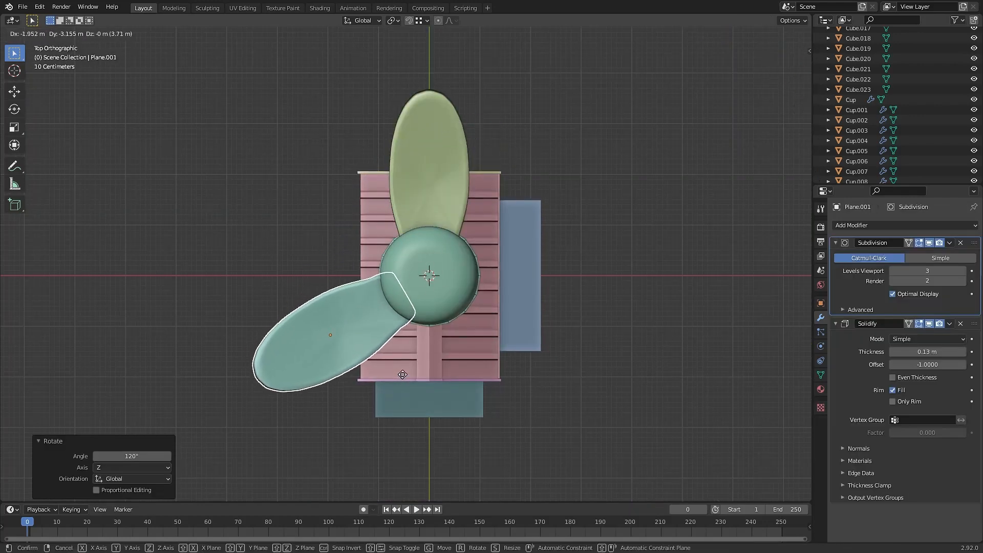
click(406, 374)
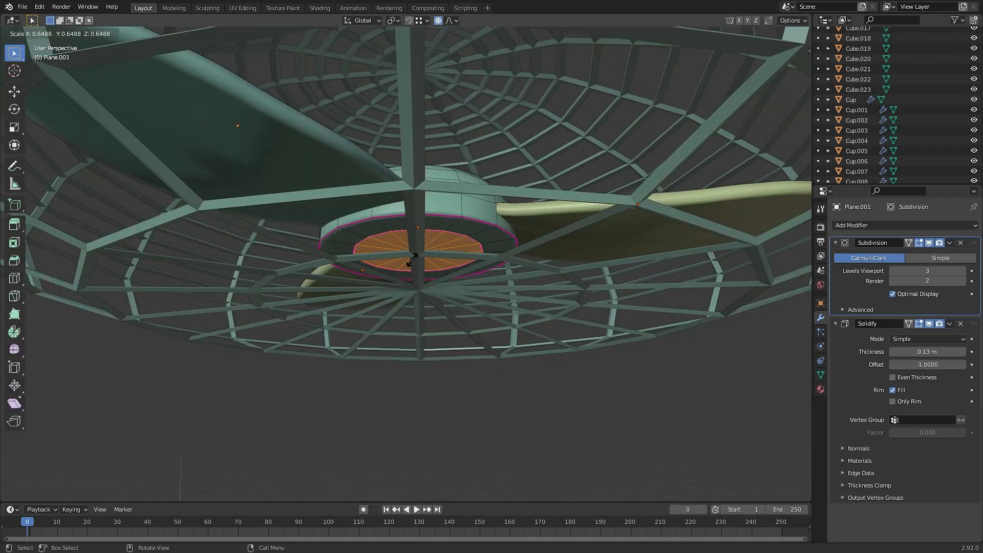
- Extrude the hub's underside face scaled to 0.741 and move it along Z
scroll(411, 260, down, 6)
key(g)
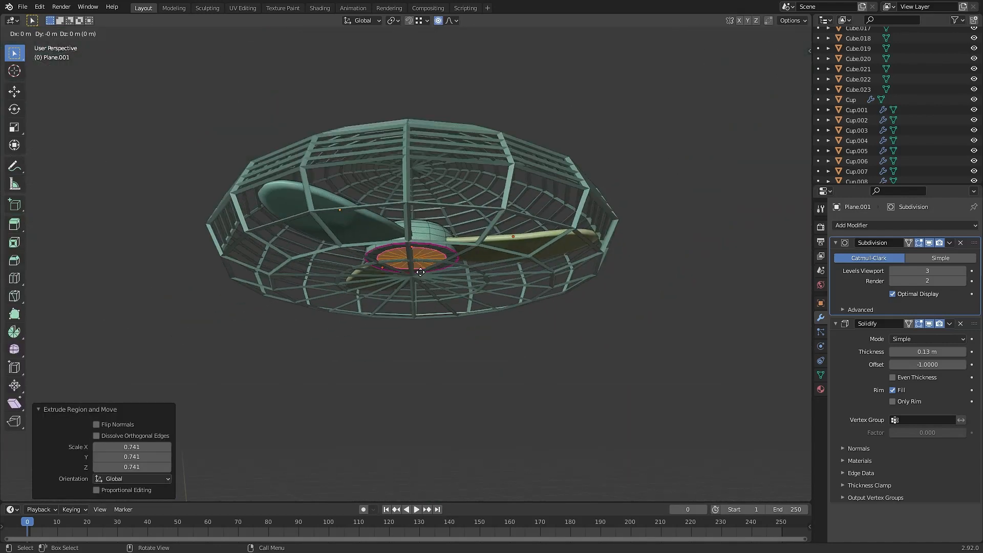
key(z)
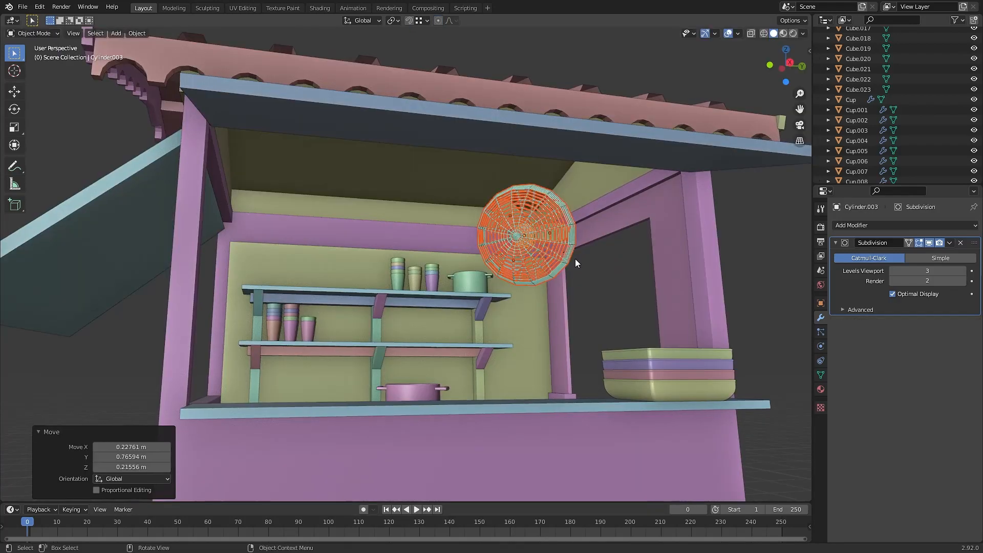
- Position the caged fan inside the stall, high in the corner beside the shelves
middle_drag(575, 259, 454, 256)
key(g)
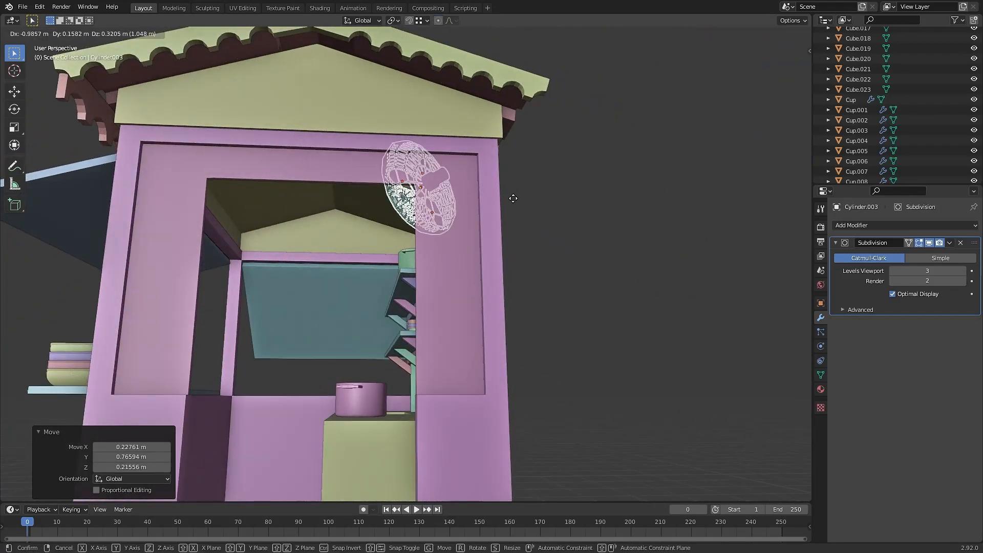
click(490, 226)
middle_drag(490, 227, 565, 226)
key(g)
click(532, 246)
scroll(558, 226, up, 2)
- Stretch the new plane above the roof along the X axis into a rectangle
key(s)
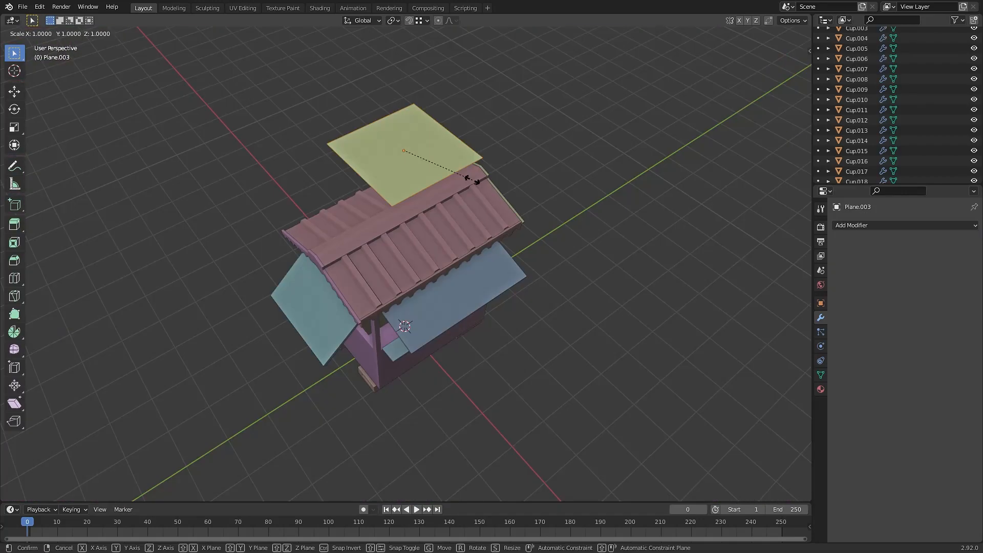
key(z)
key(s)
key(x)
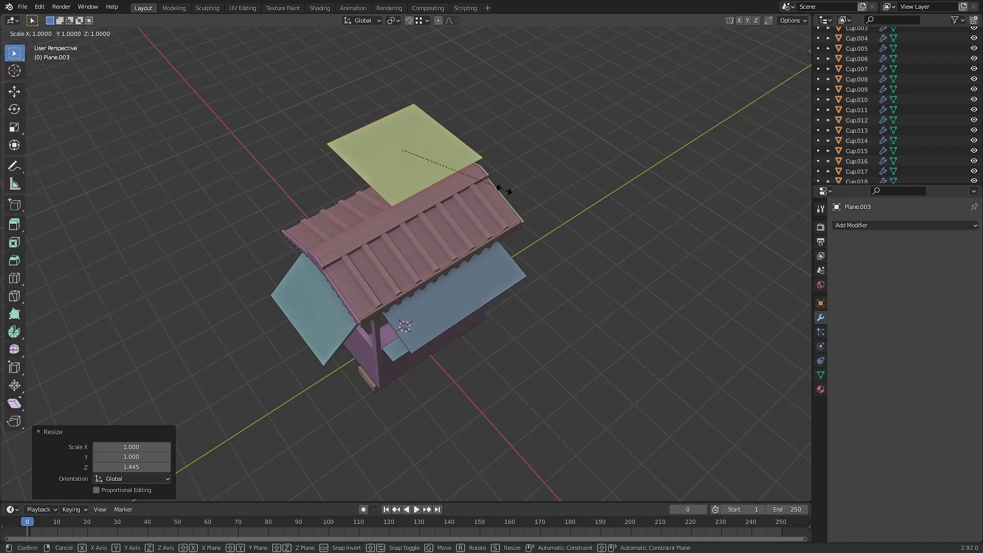
click(500, 193)
middle_drag(501, 193, 462, 209)
key(Tab)
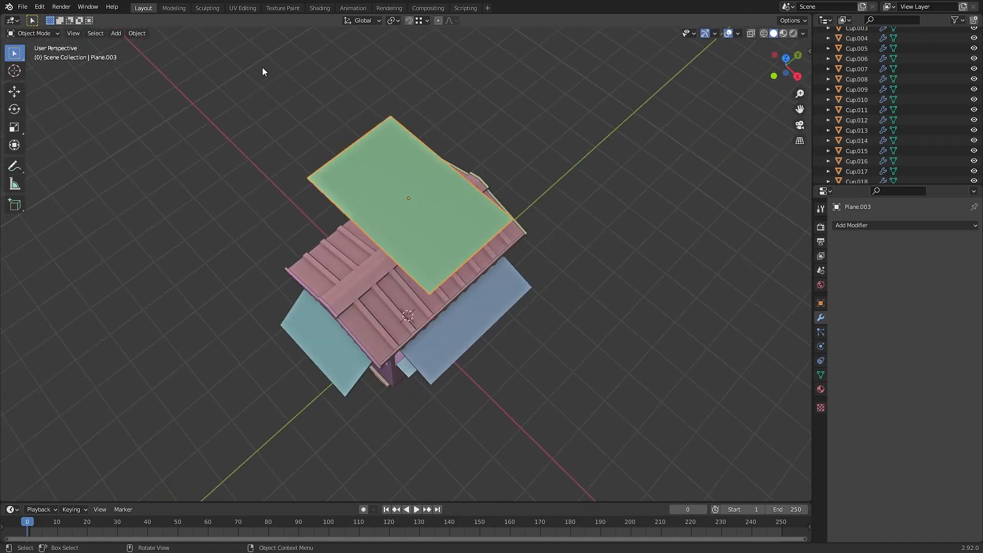
- Subdivide the rectangular plane three times with one cut each time to form a grid
key(Tab)
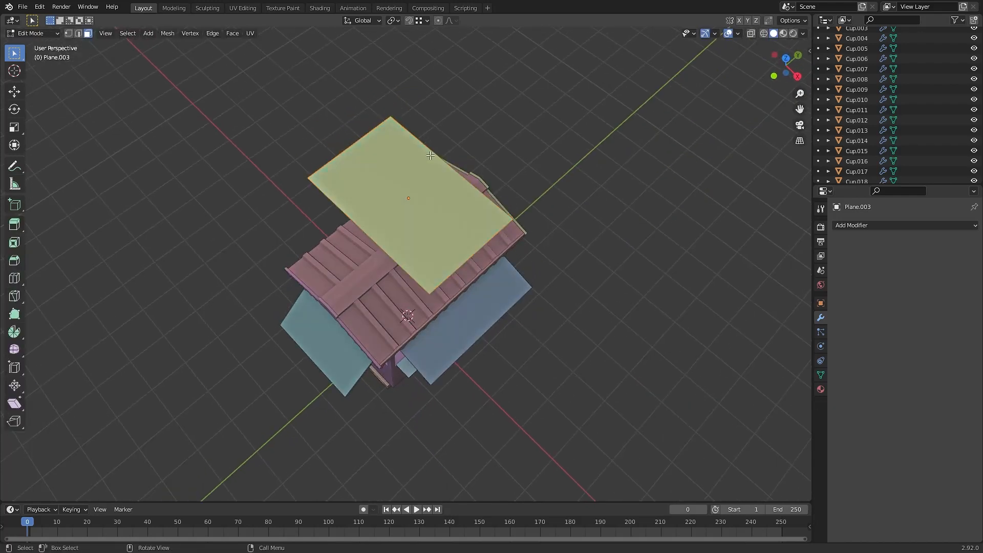
right_click(410, 183)
click(410, 182)
right_click(409, 182)
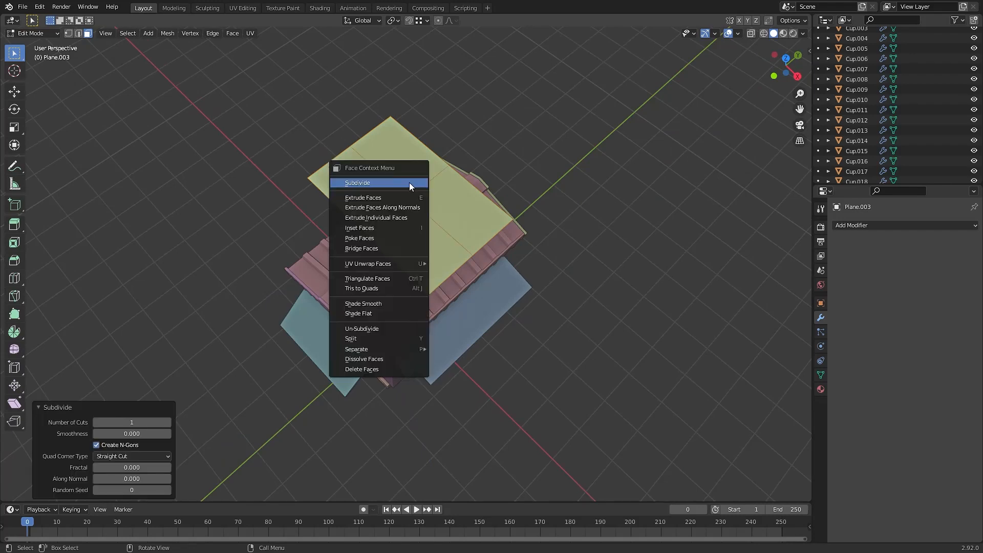
click(409, 183)
right_click(410, 182)
click(410, 183)
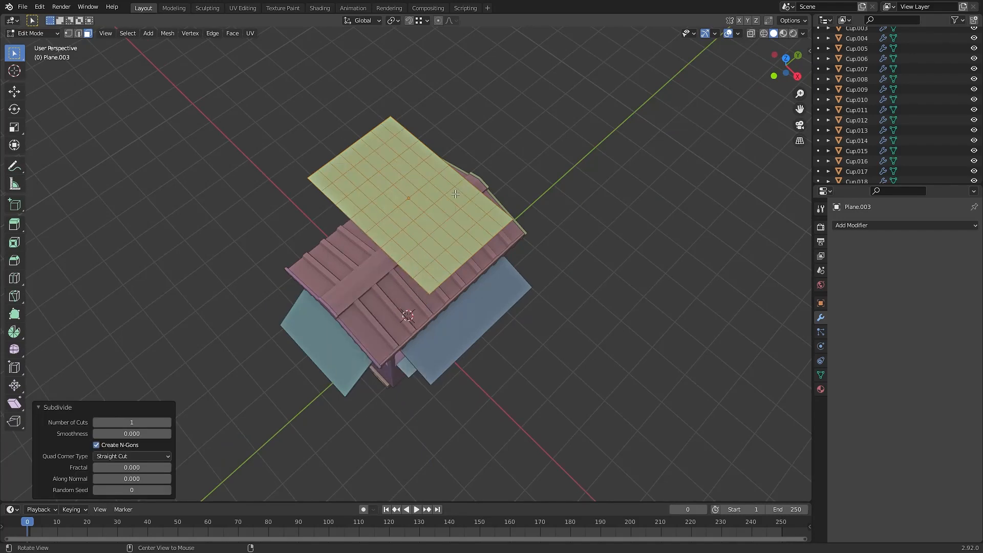
- Turn on proportional editing and move part of the gridded plane along Z to bend it like cloth
middle_drag(456, 193, 418, 79)
click(437, 20)
right_click(435, 110)
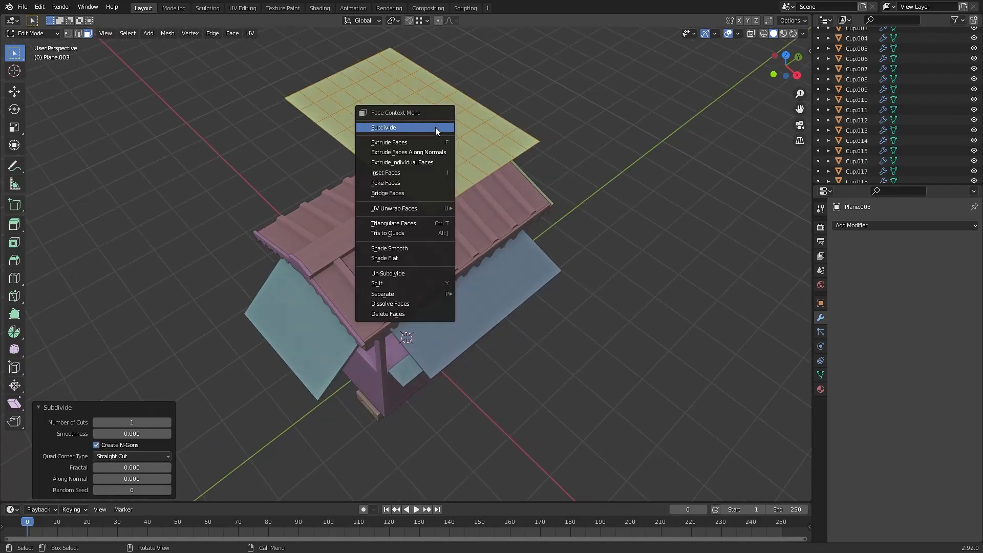
click(435, 110)
key(g)
key(z)
click(441, 176)
middle_drag(441, 177, 454, 136)
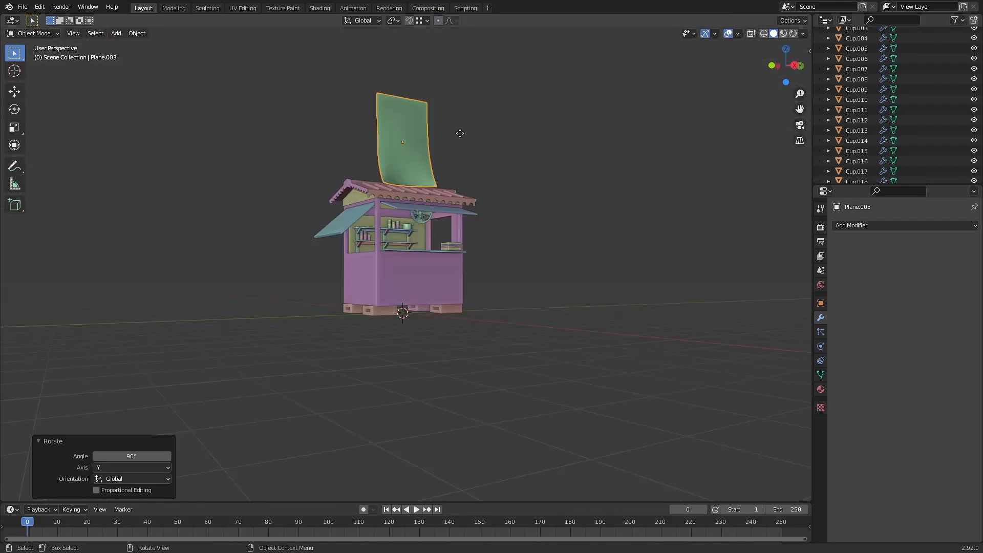
- Lower the upright cloth along Z by about 3.68 m and scale it down to towel size for the counter
key(g)
key(z)
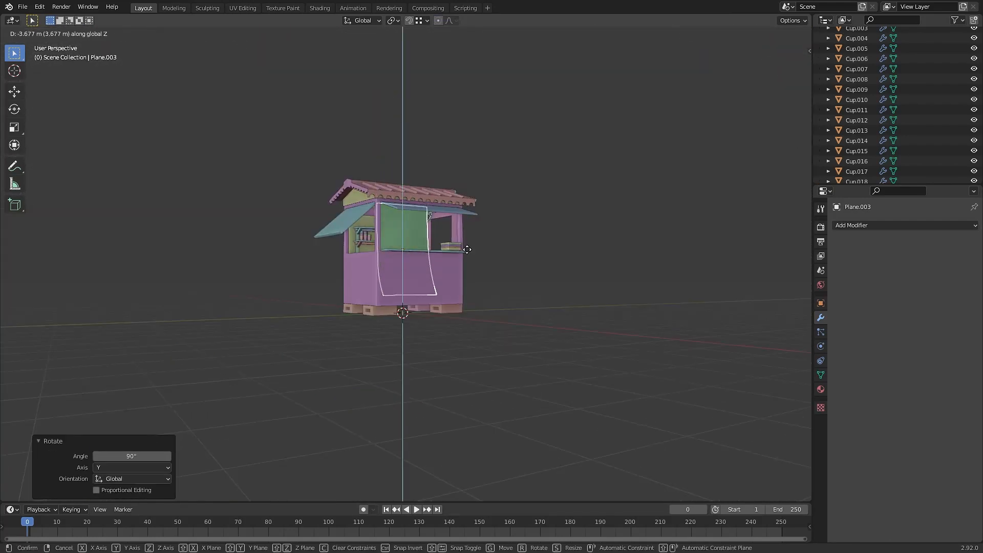
click(467, 250)
key(s)
click(417, 274)
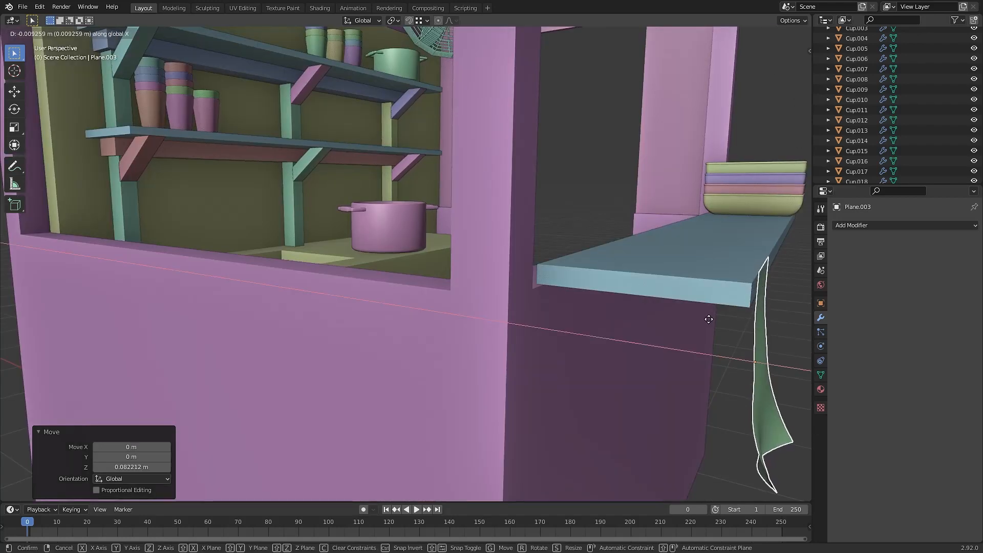
- Place the second cloth beside the first on the counter edge and add a third copy rotated -5.52°
scroll(725, 320, down, 2)
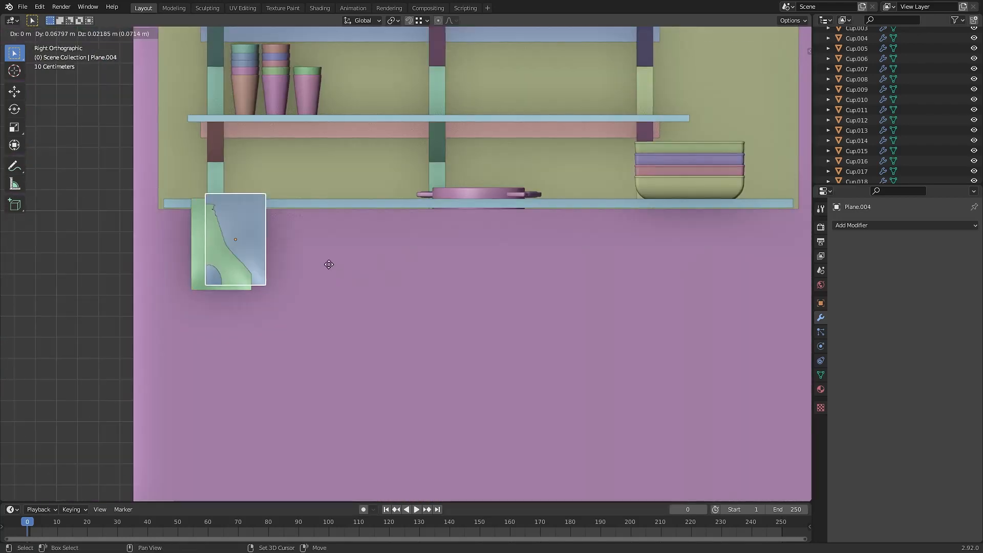
click(382, 275)
key(shift+d)
key(r)
click(475, 262)
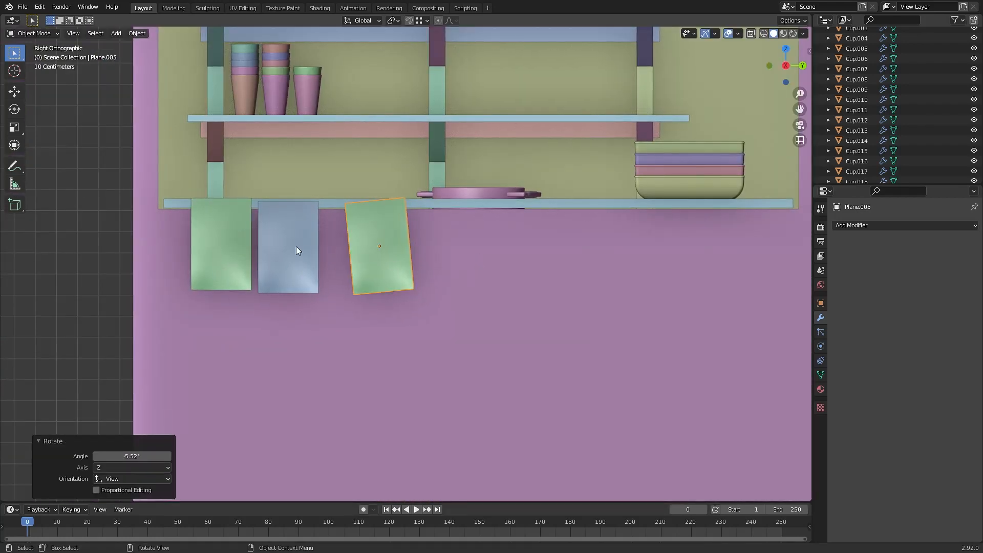
- Rotate the second hanging cloth slightly and place a further duplicate at the end of the row of cloths
click(296, 246)
key(r)
click(373, 260)
click(377, 260)
click(240, 255)
key(shift+d)
click(471, 255)
- Add a Bezier curve, raise it along Z above the roof and rotate it -90° about Z
key(shift+a)
mouse_move(297, 300)
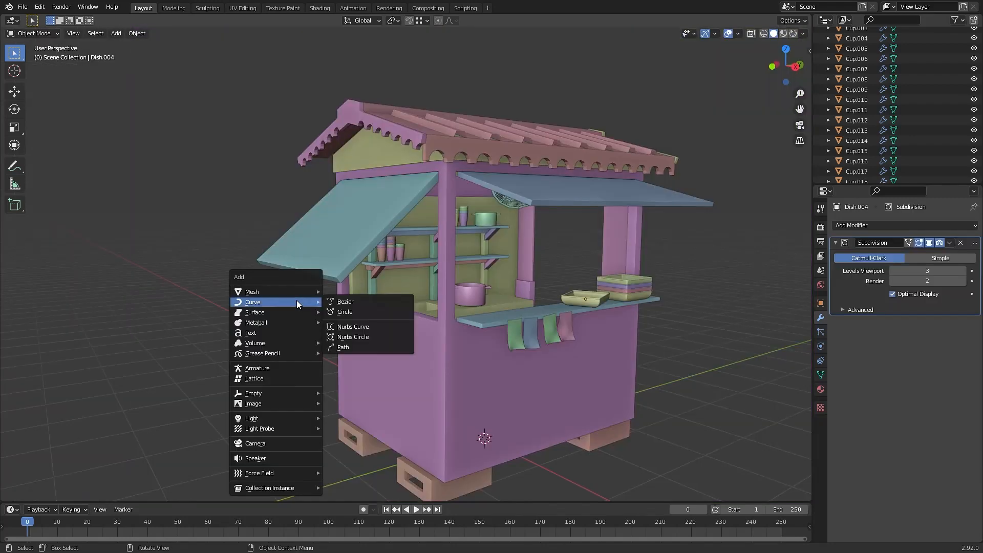
click(383, 299)
text(rz)
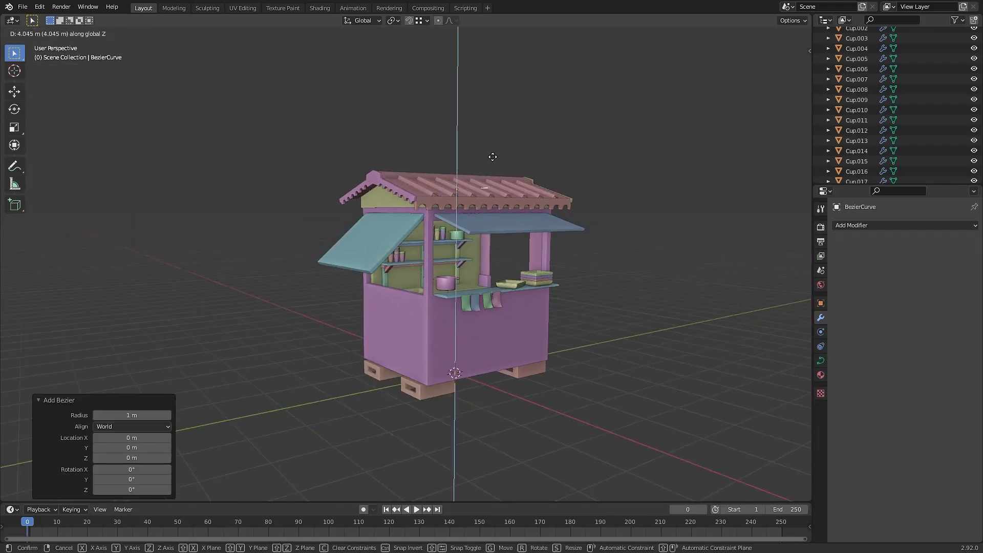
text(-90)
key(Return)
- Move the Bezier curve's end point toward the side awning's outer edge and shift it along X
key(ctrl+KP_3)
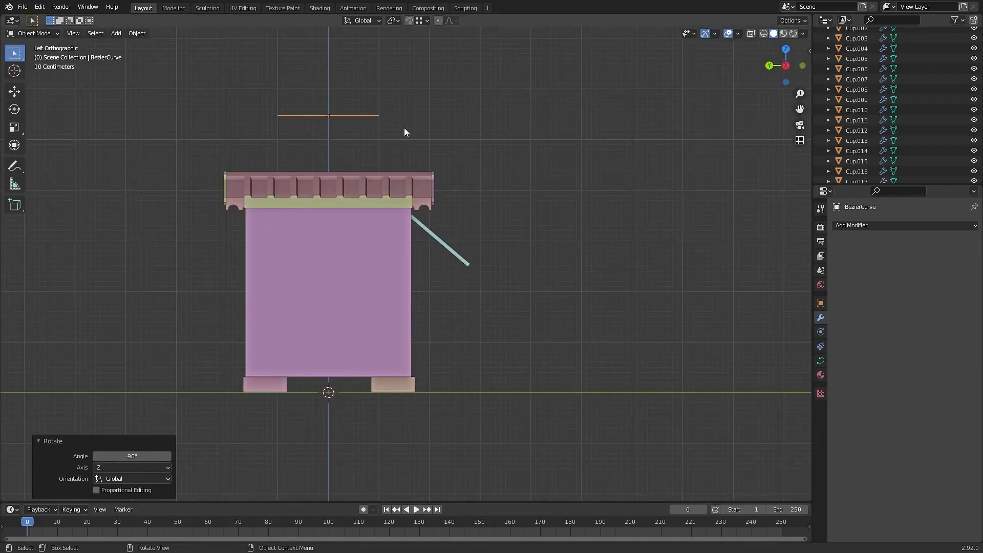
key(Tab)
key(g)
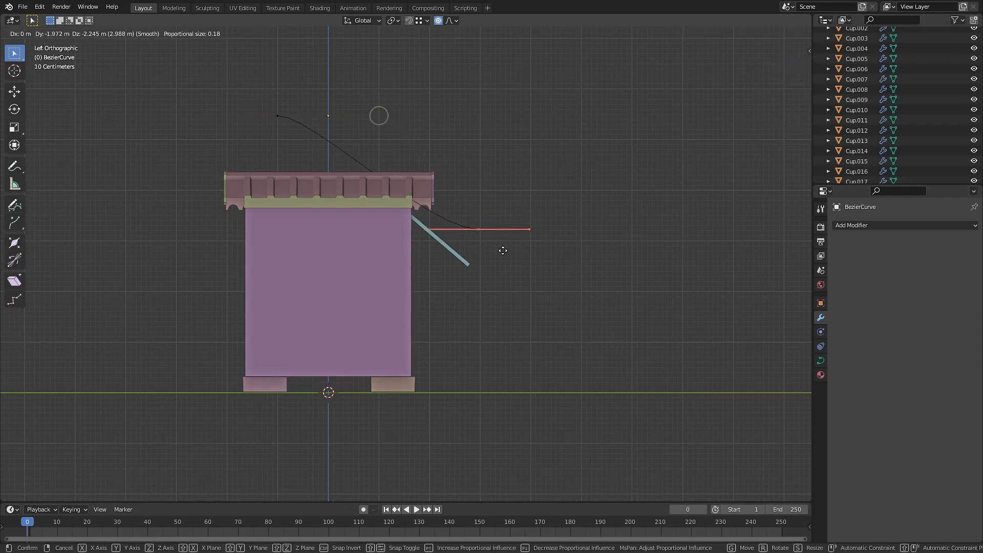
click(506, 277)
key(KP_1)
key(g)
key(x)
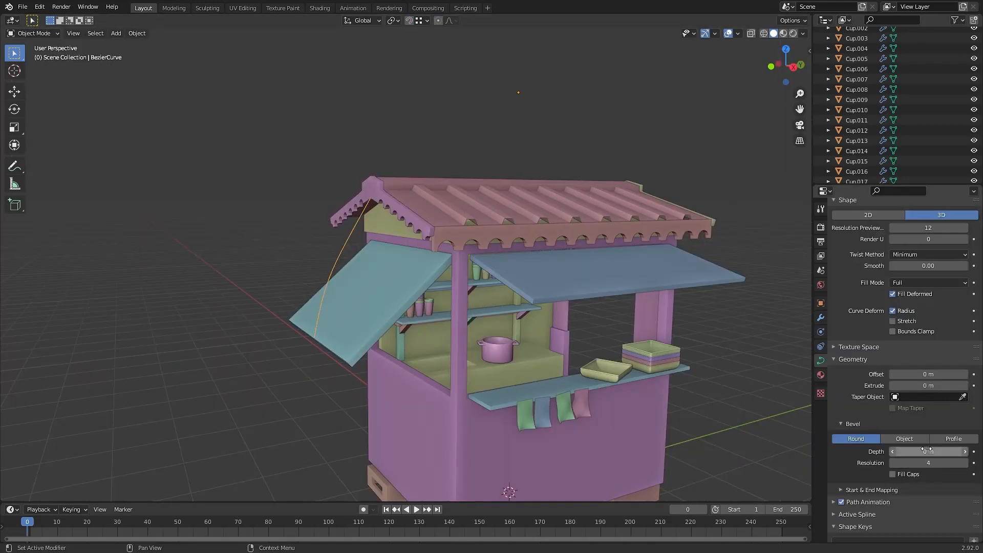
- Set the Bezier curve's bevel depth to 0.02 m to give the rope thickness
drag(927, 450, 940, 451)
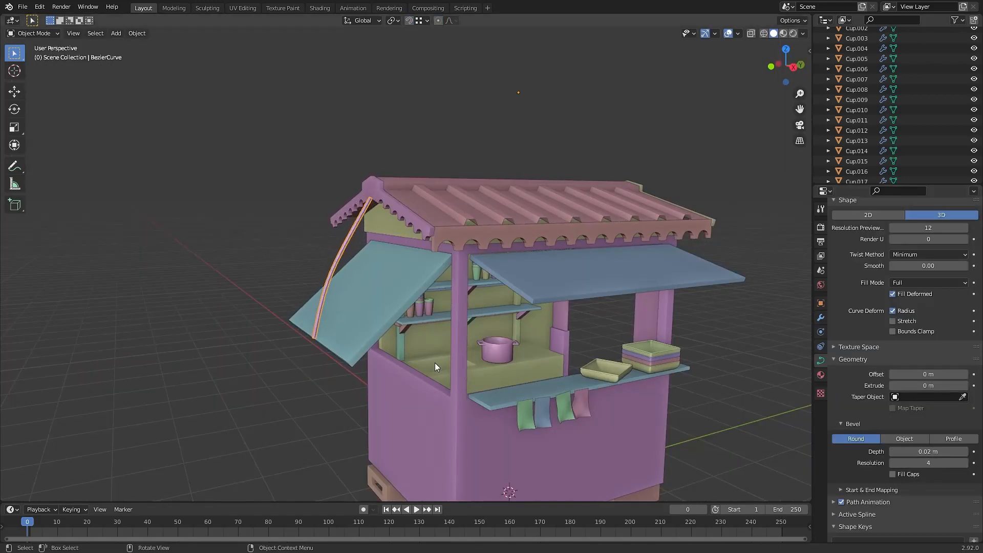
scroll(434, 362, up, 3)
middle_drag(374, 342, 417, 326)
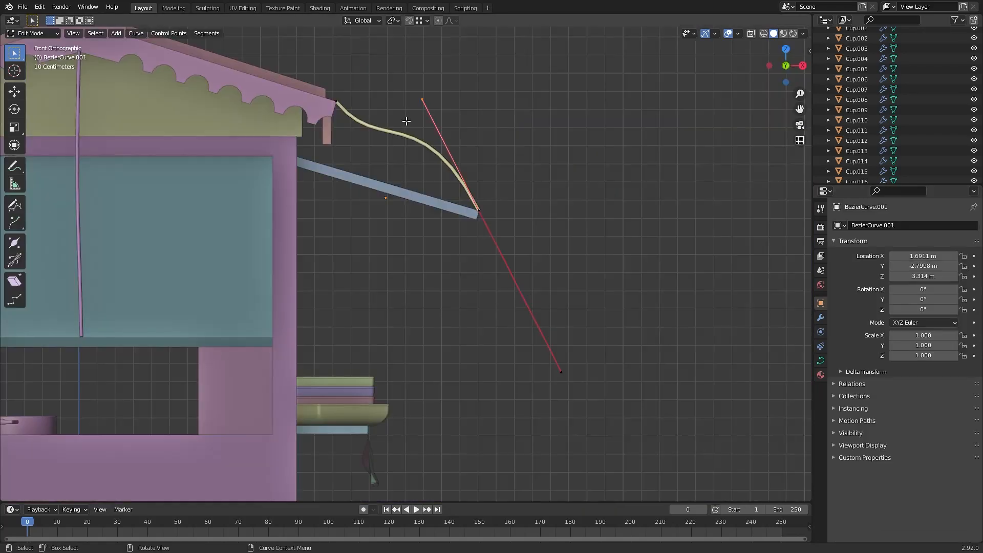
- Adjust the end handle of the front awning's rope and place a duplicate of the rope at the awning's other end
click(416, 199)
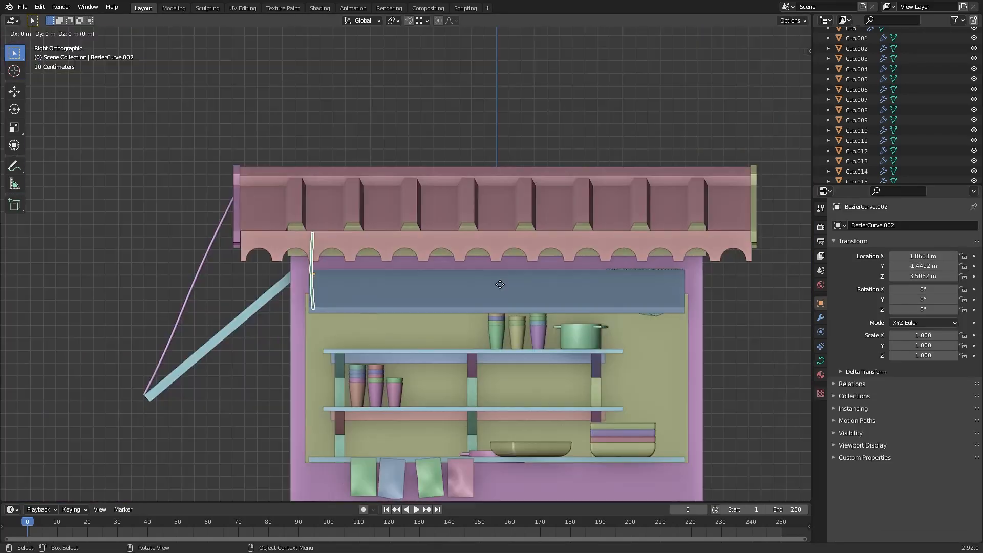
click(58, 312)
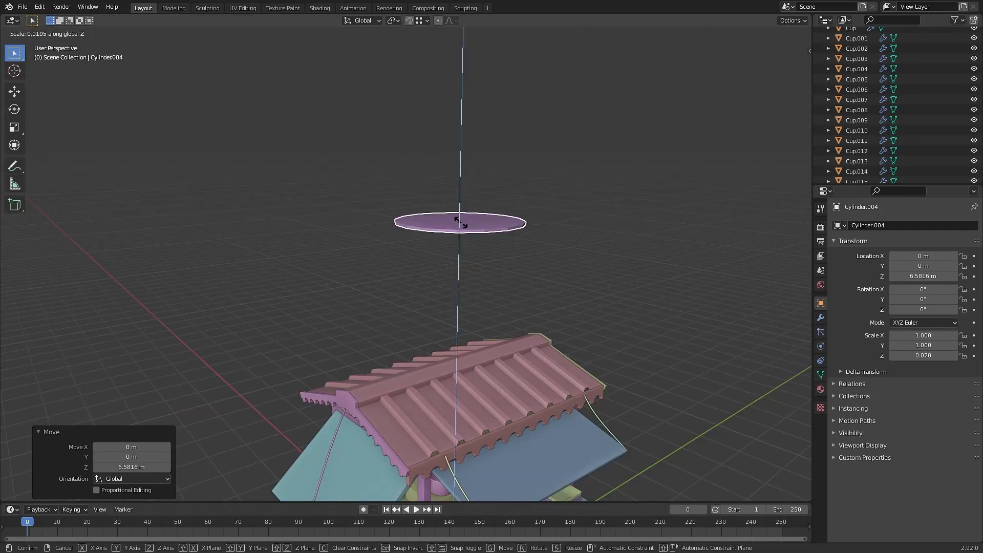
- Flatten the new cylinder above the roof to about 0.02 along Z
click(459, 221)
scroll(512, 323, up, 8)
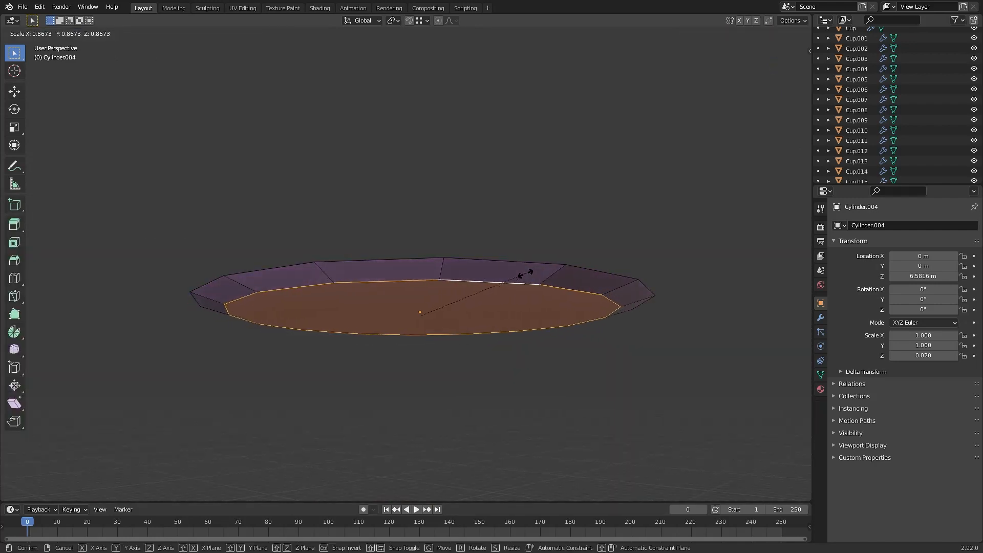
- Scale the flat cylinder's bottom face to 0.810 and lower it along Z to form a plate shape
click(520, 276)
key(g)
key(z)
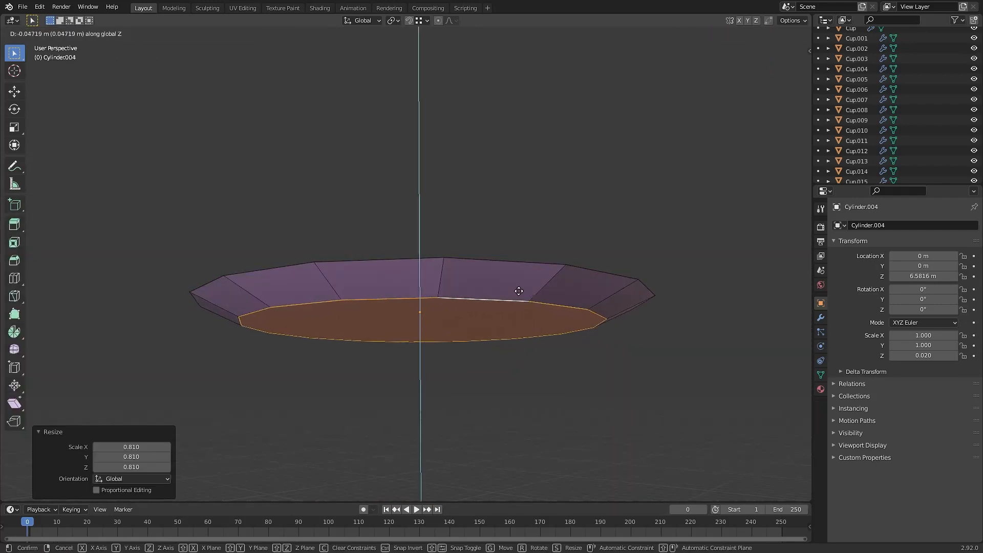
click(550, 301)
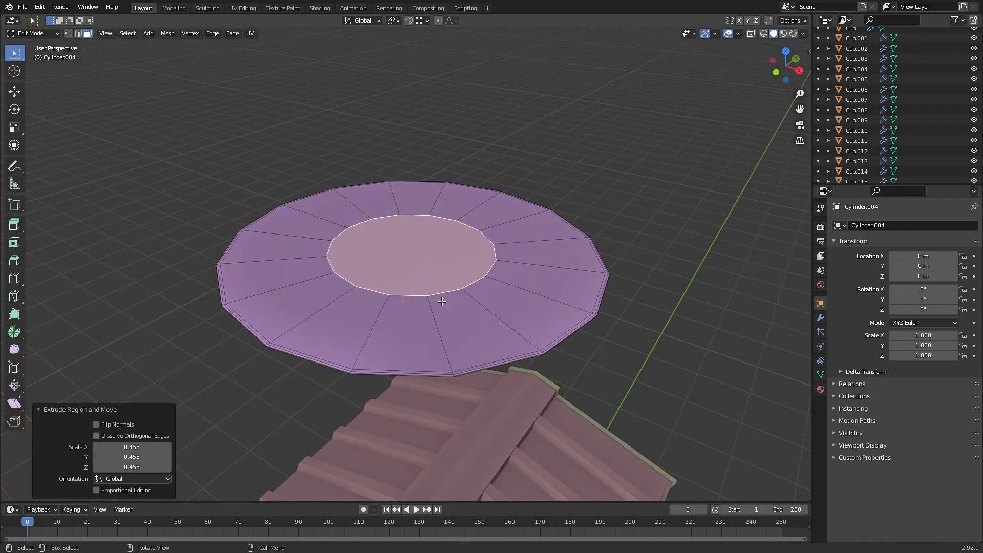
- Lower the plate's inner circular face about 0.048 m along Z
key(g)
key(z)
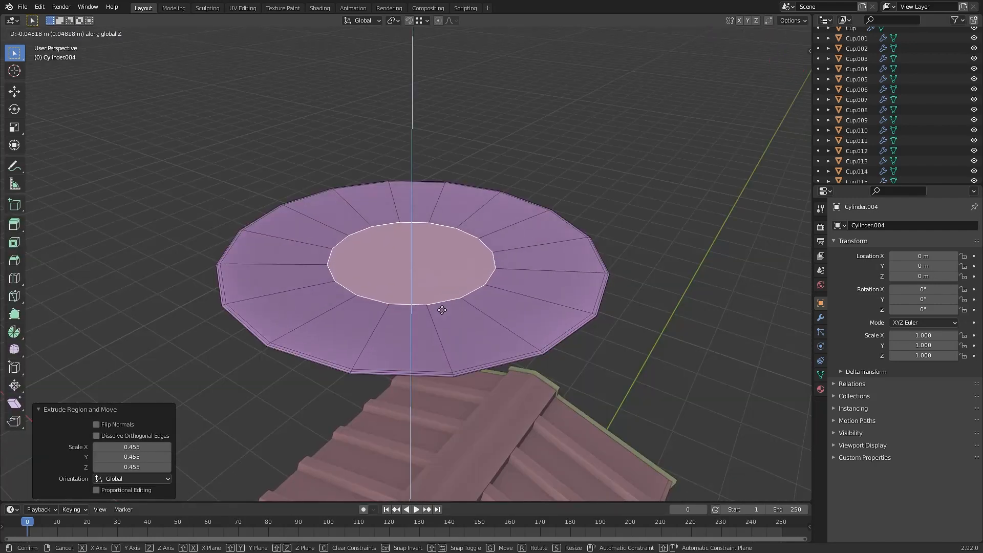
click(446, 310)
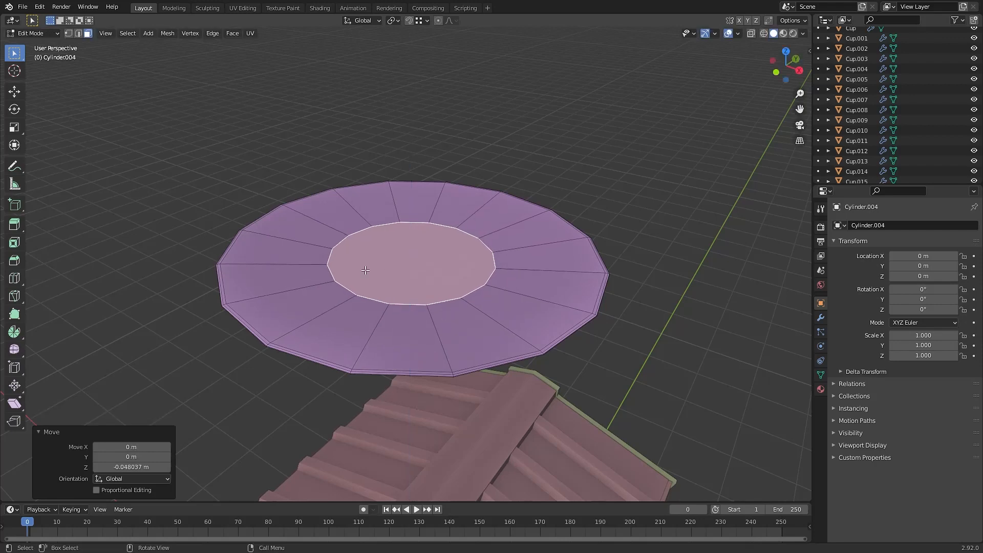
- Add a level 2 Subdivision modifier to the plate, shade it smooth and save the file
key(Tab)
key(ctrl+2)
right_click(451, 262)
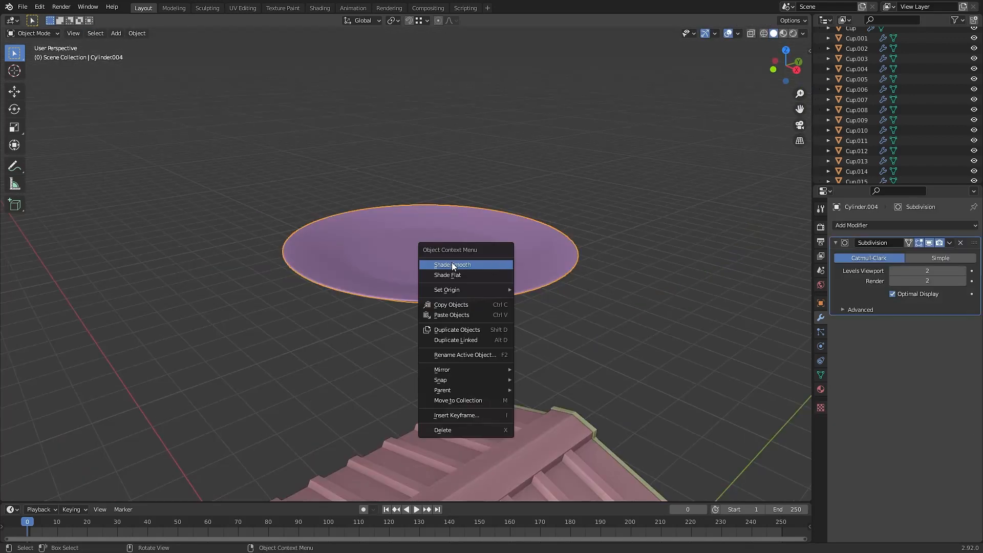
click(459, 263)
middle_drag(564, 290, 522, 306)
scroll(501, 277, up, 4)
key(ctrl+s)
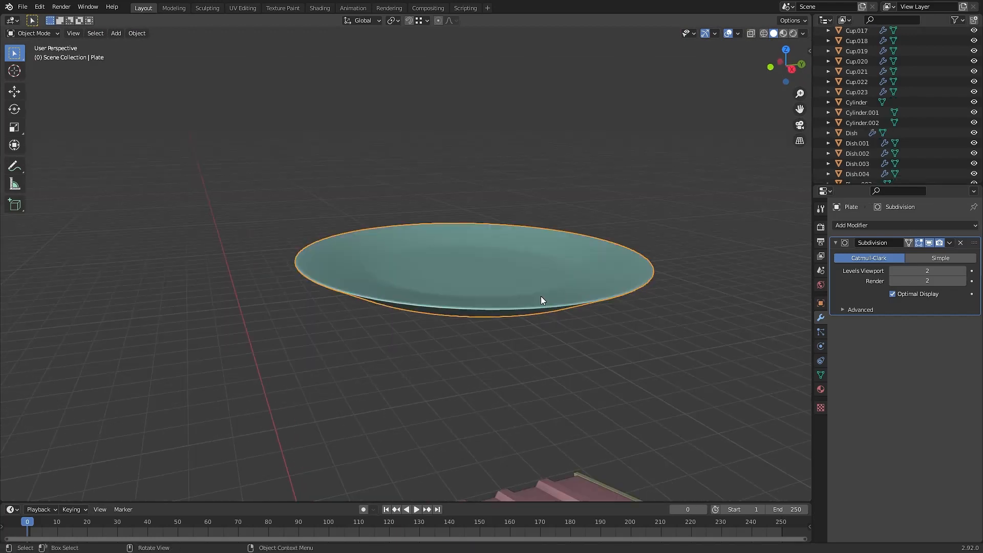
- Duplicate the plate along Z to start a stack
key(shift+d)
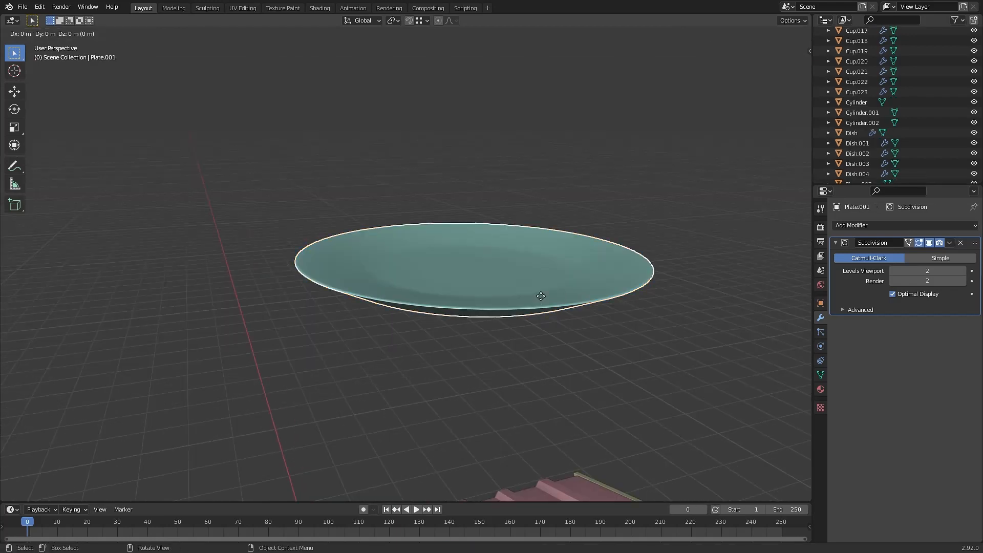
key(z)
click(549, 293)
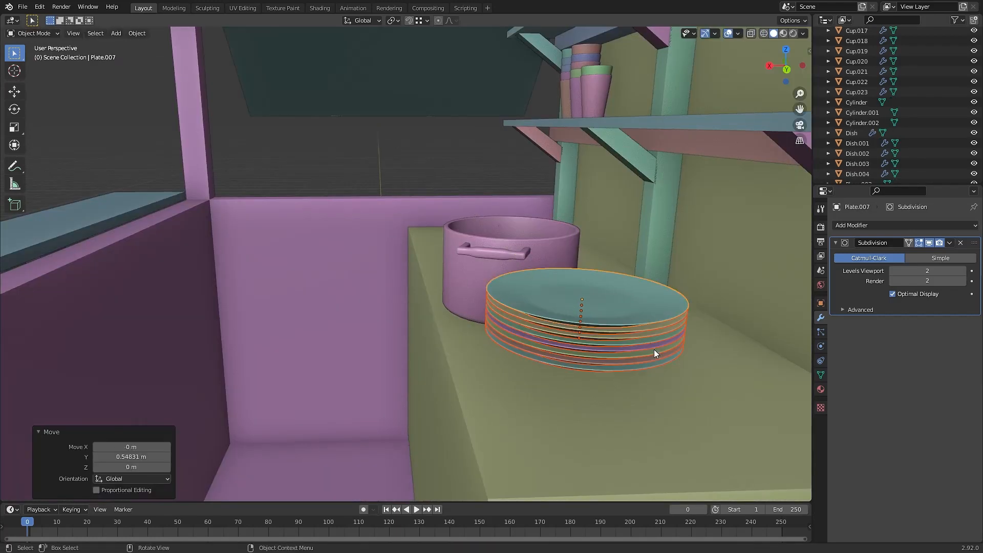
- Lower the stack of plates along Z onto the back counter beside the pot
key(g)
key(z)
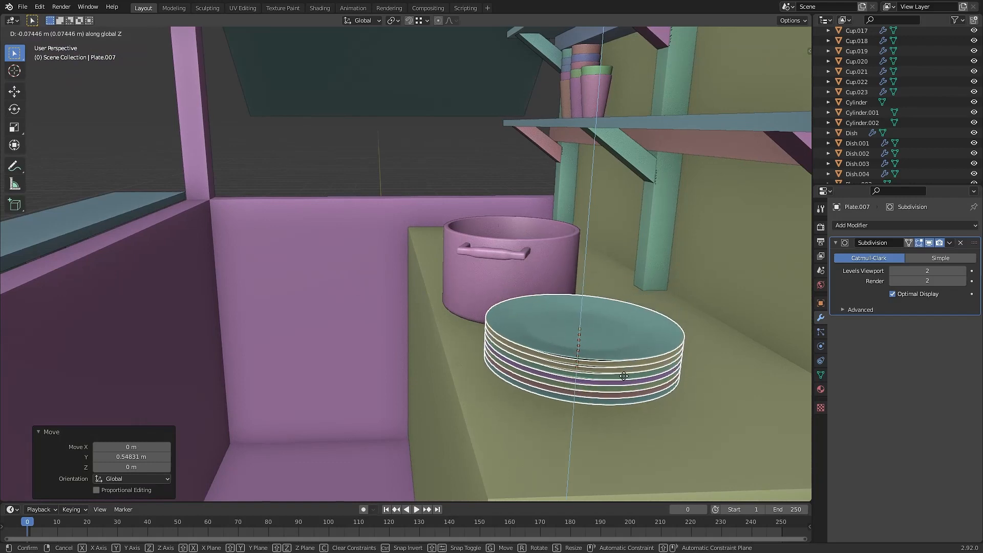
click(610, 385)
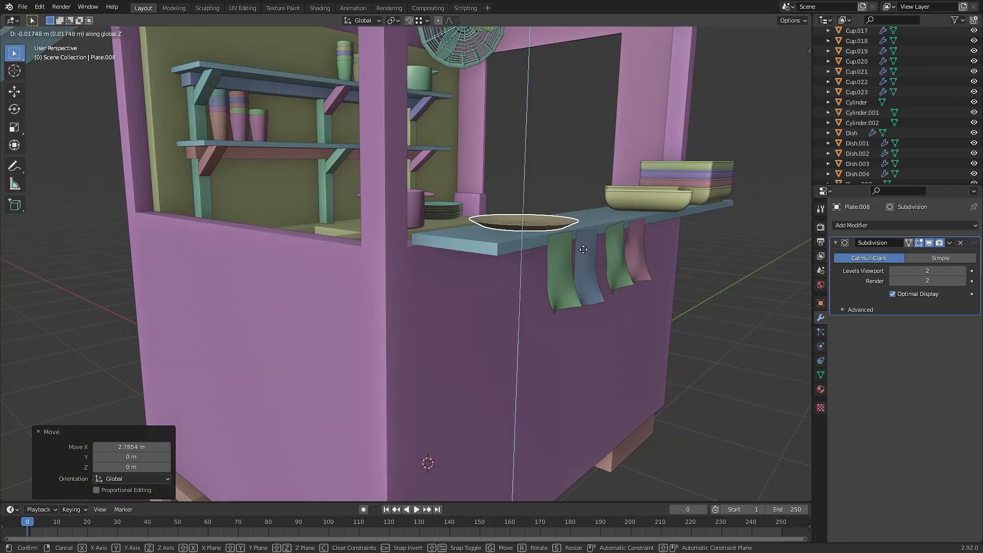
- Lower the single plate along Z until it rests on the front counter
click(583, 250)
key(KP_Decimal)
middle_drag(527, 275, 541, 266)
key(g)
key(z)
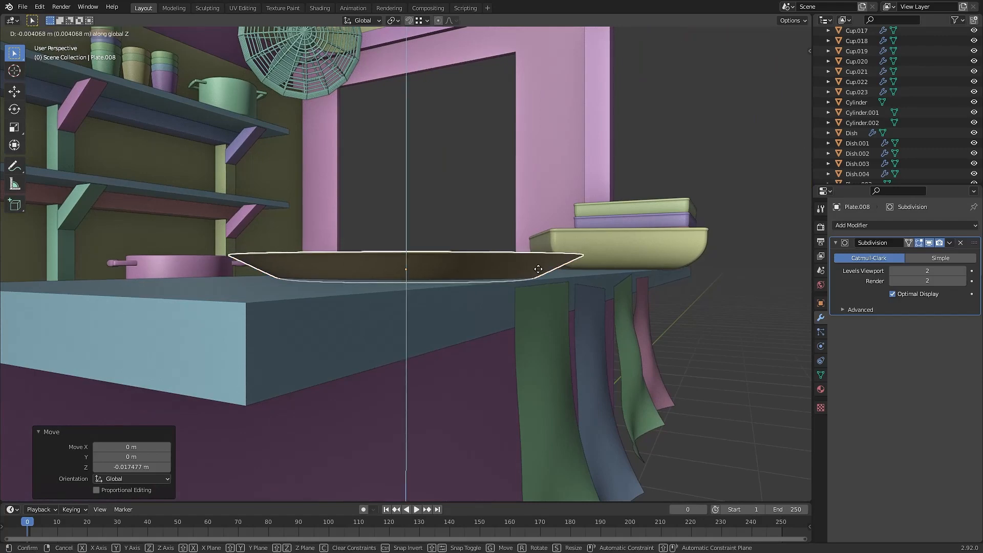
click(540, 267)
- Scale the pair of chopsticks to about 0.41 and adjust their height over the front counter
key(s)
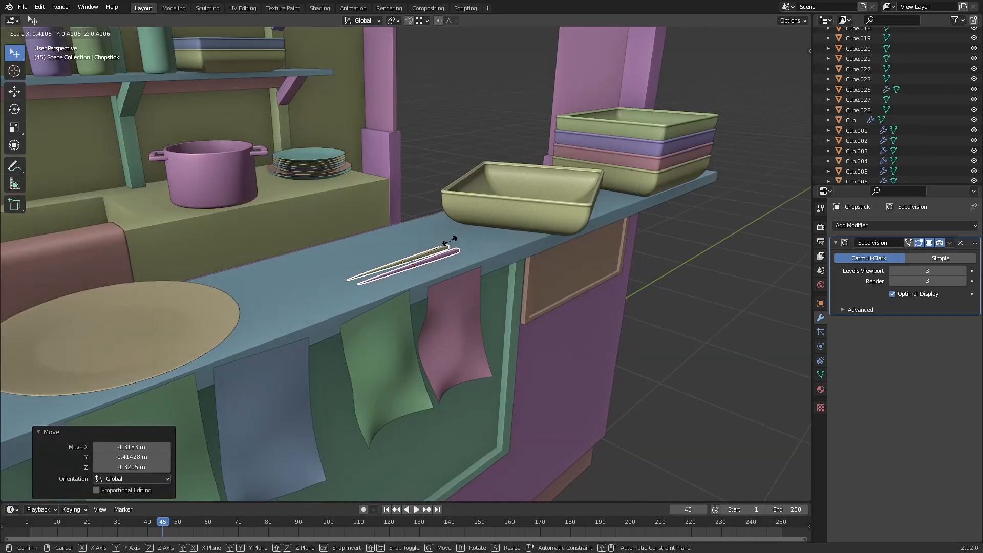
click(444, 244)
mouse_move(441, 262)
middle_down()
mouse_move(453, 289)
mouse_move(486, 238)
mouse_move(451, 251)
middle_up()
key(g)
key(z)
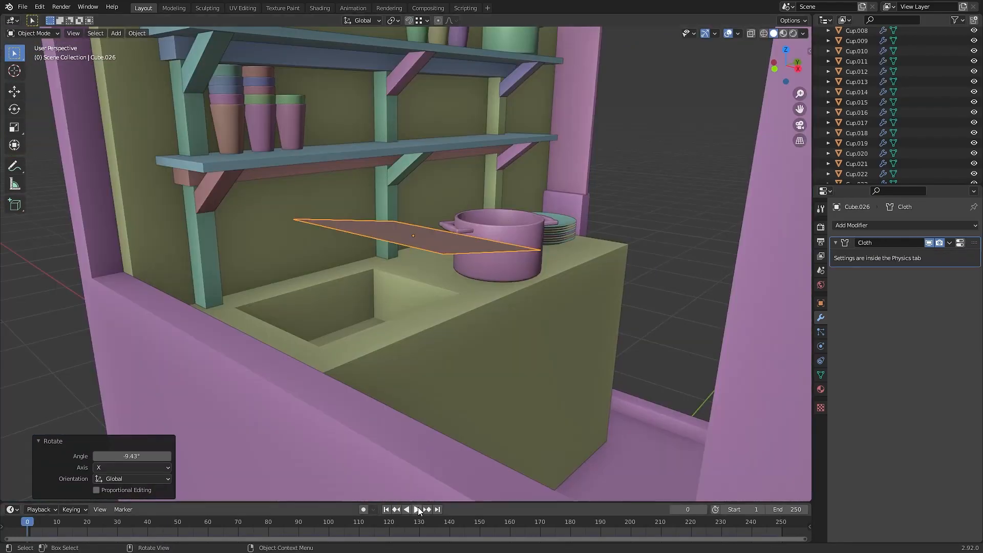
- Run the cloth simulation for the tilted cloth sheet above the back counter's sink
click(417, 509)
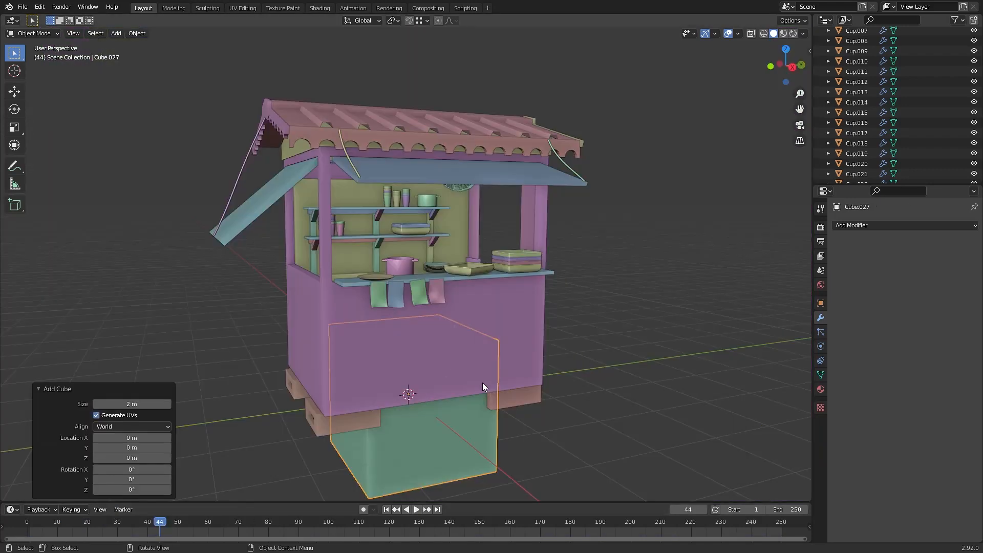
- Move the new cube forward along X to the stall's front and scale it into a flat panel
key(g)
key(x)
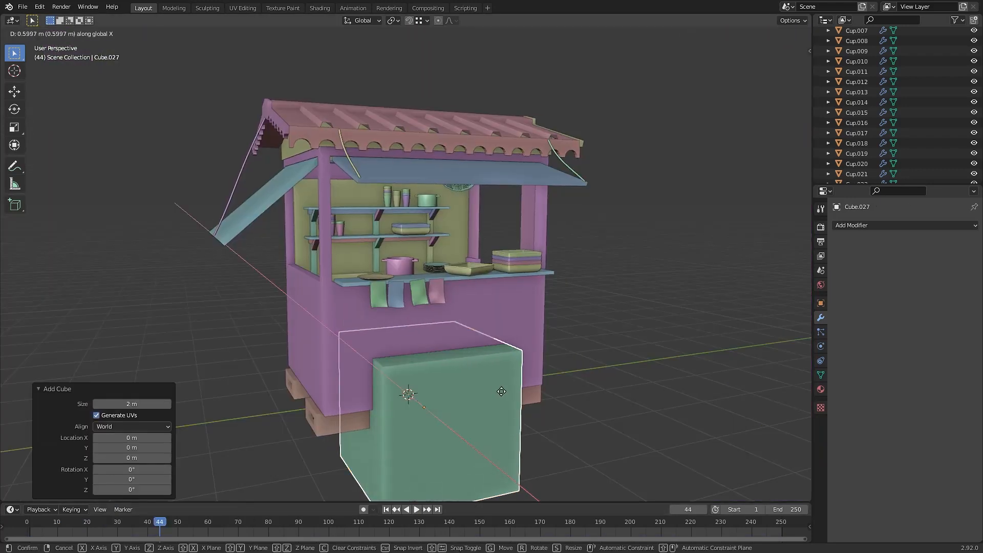
click(526, 403)
key(s)
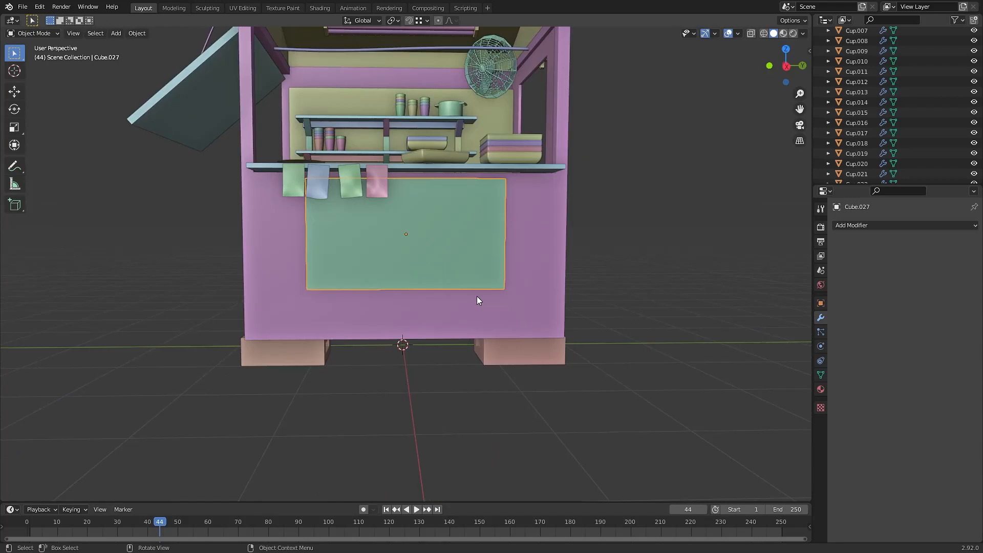
- Shift the front panel about -0.46 m along Y, below the hanging cloths
key(g)
key(y)
click(431, 300)
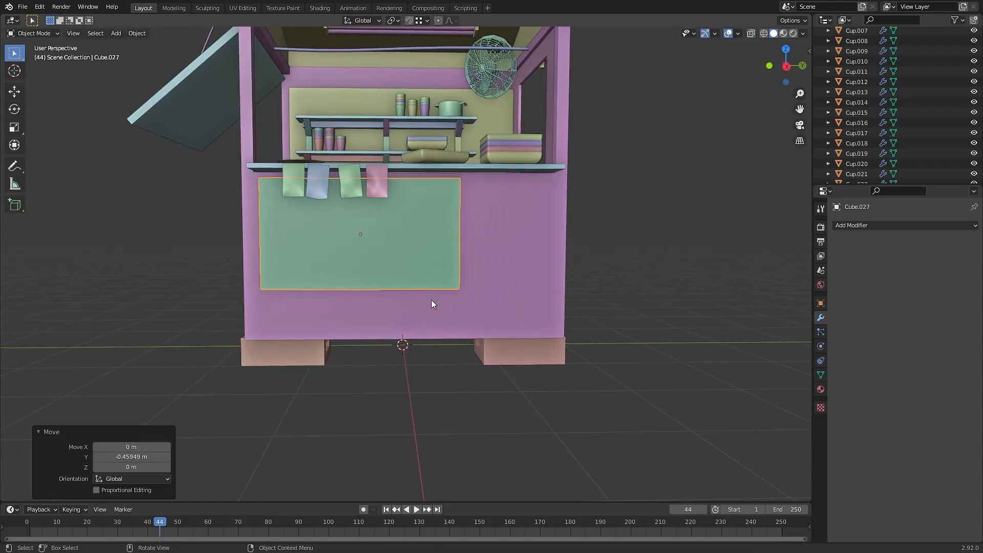
- Extrude the front panel's outer face in place and scale it down to 0.924 to outline a frame
middle_drag(510, 314, 560, 314)
key(Tab)
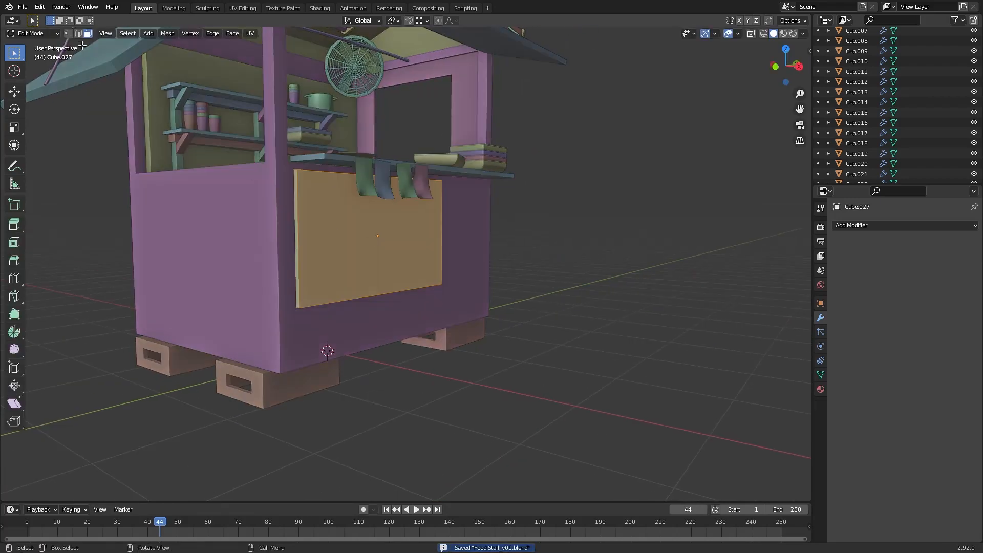
click(342, 204)
key(e)
key(s)
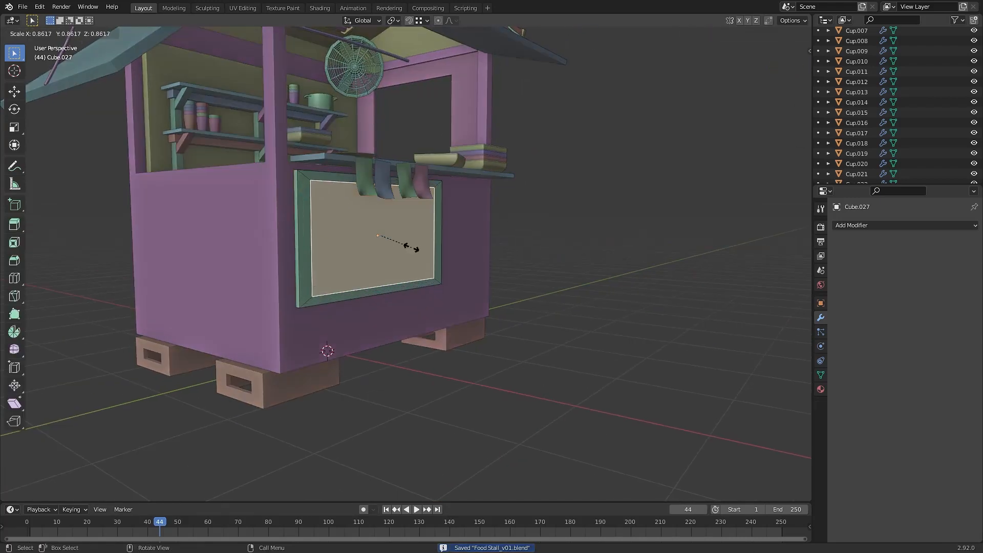
click(413, 247)
- Extrude the panel's inner face inward about 0.03 m to recess it within the frame
scroll(414, 247, up, 3)
middle_drag(413, 247, 454, 255)
key(e)
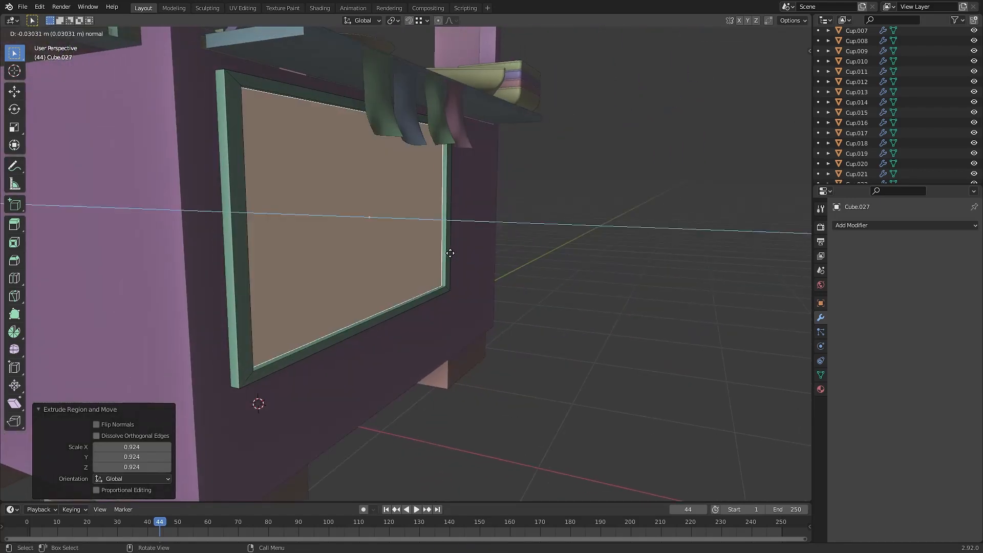
click(449, 253)
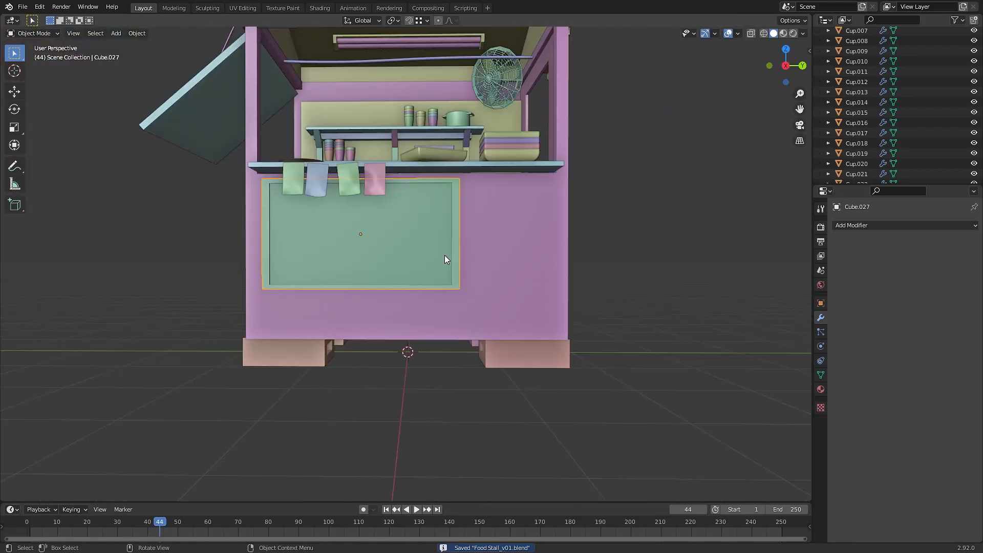
- Duplicate the framed panel and move the smaller copy along Y beside the original on the stall's front
key(shift+d)
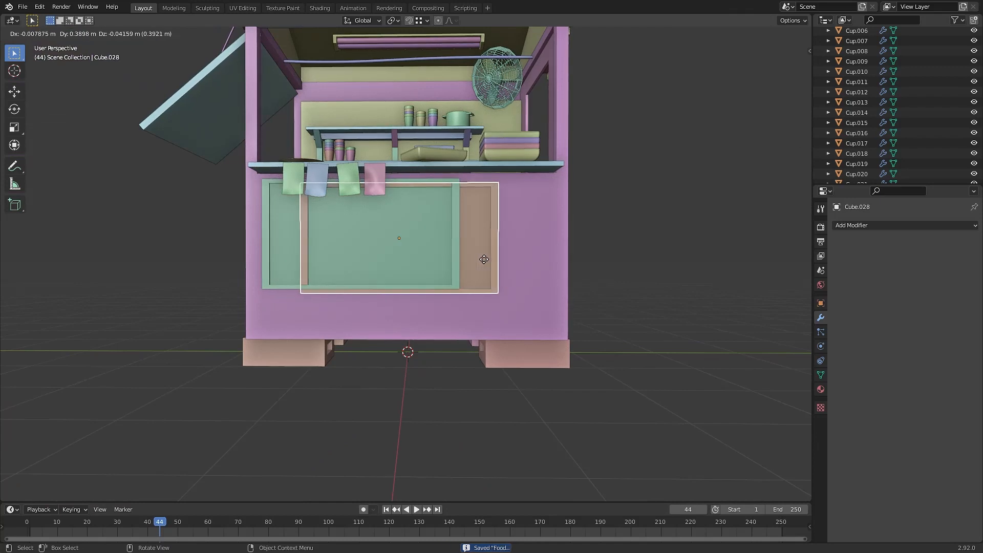
click(542, 227)
key(g)
key(y)
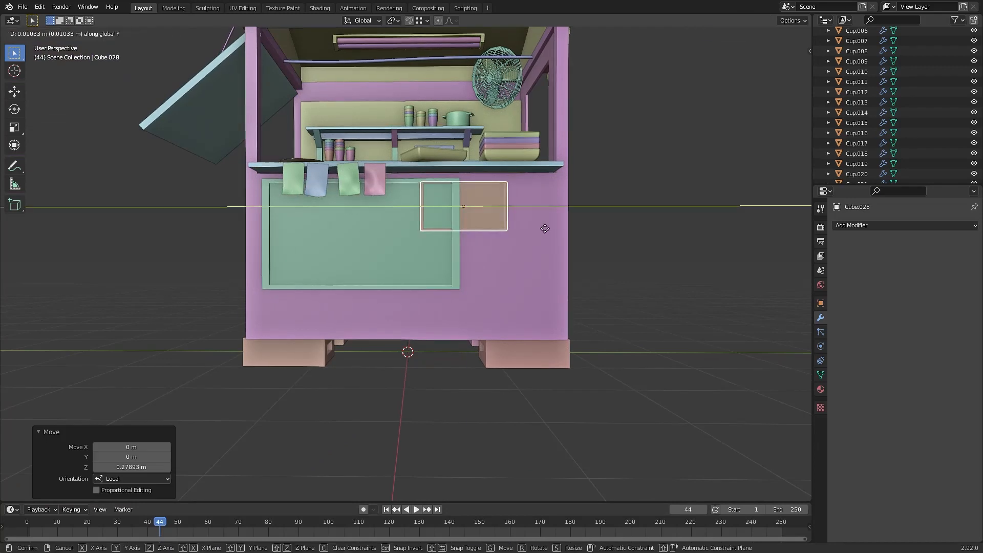
click(624, 233)
click(623, 234)
middle_drag(598, 231, 604, 235)
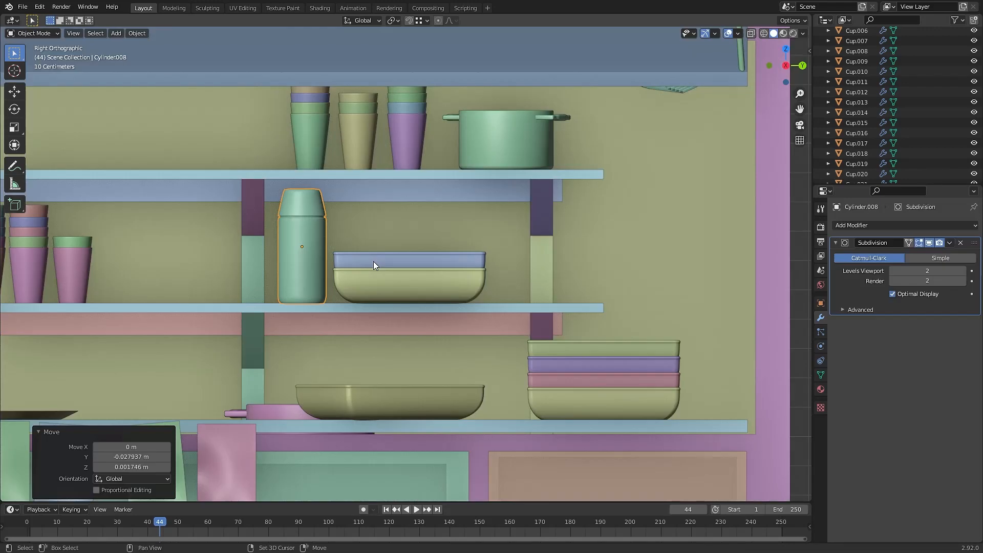
- Duplicate the flask about -0.32 m along Y on the middle shelf and save the file
key(shift+d)
key(y)
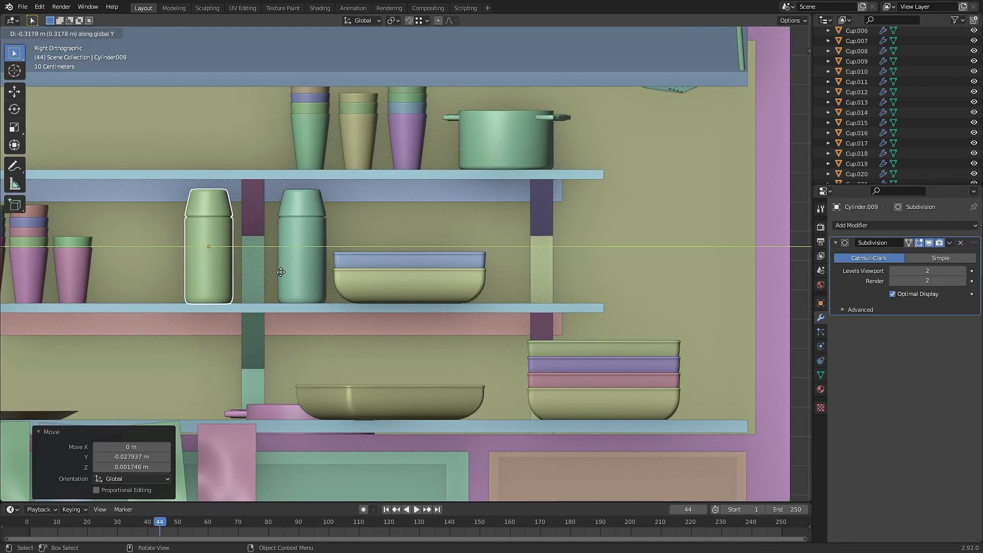
click(281, 271)
key(ctrl+s)
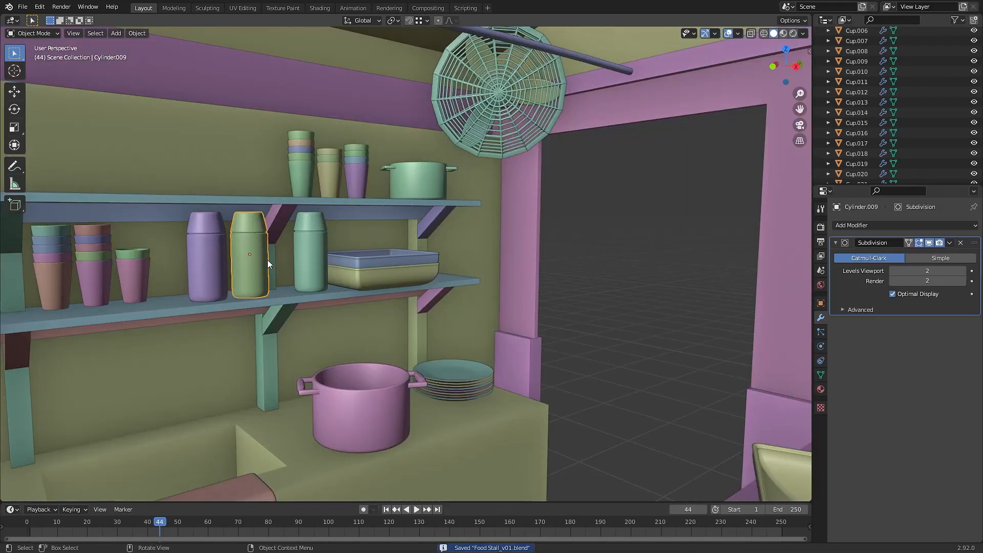
- Duplicate the green flask up along Z onto the upper shelf
key(shift+d)
key(z)
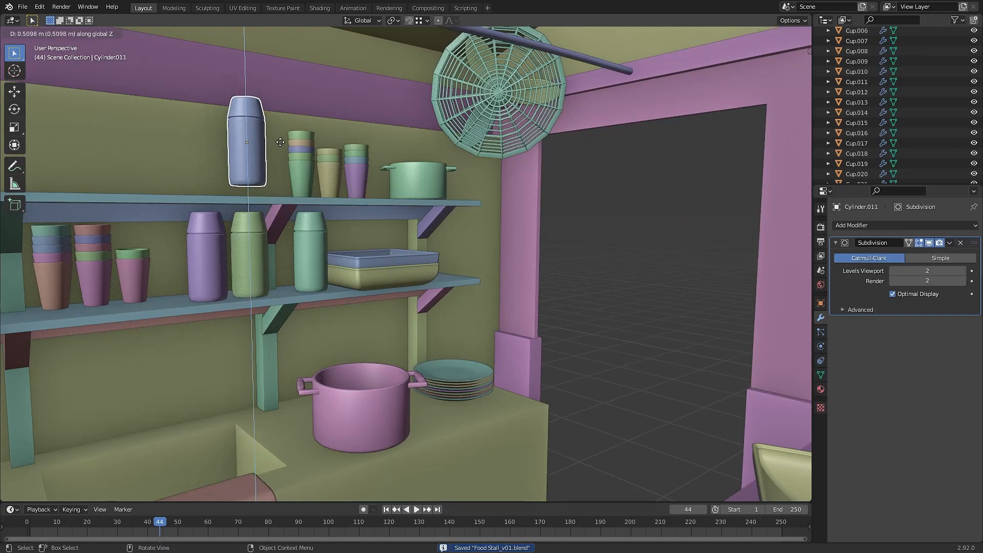
click(277, 153)
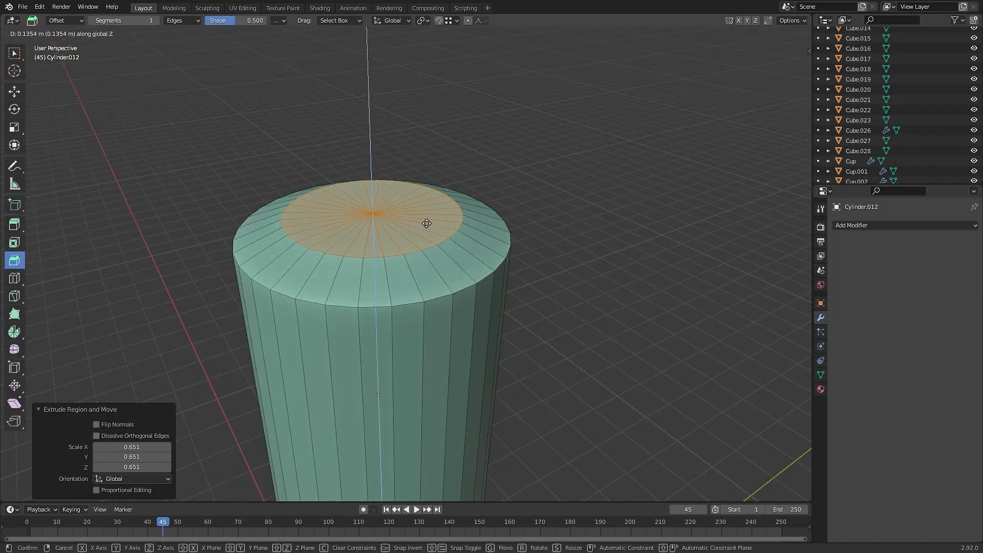
- Raise the cylinder's narrowed top face about 0.196 m along Z and extrude it for the bottle's neck
click(428, 219)
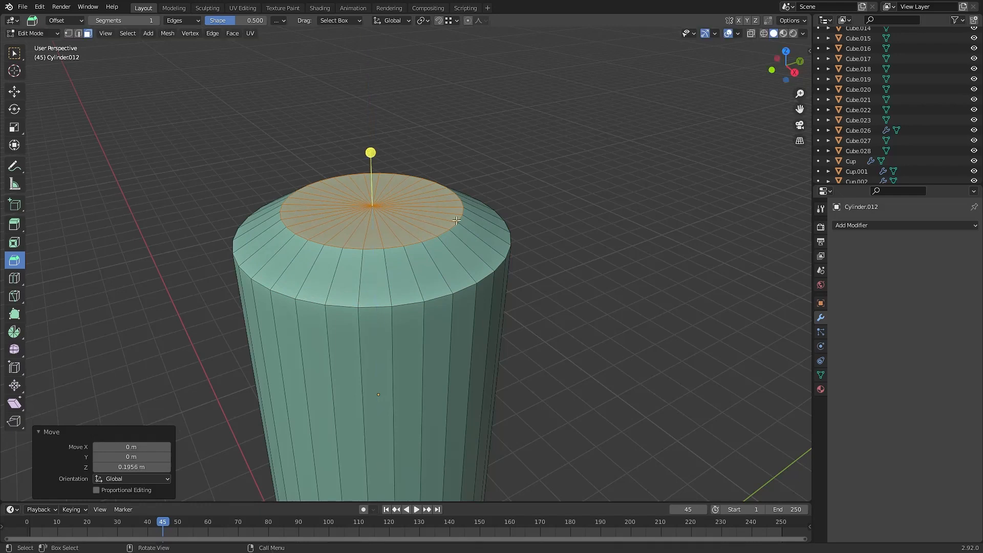
scroll(487, 221, down, 5)
key(e)
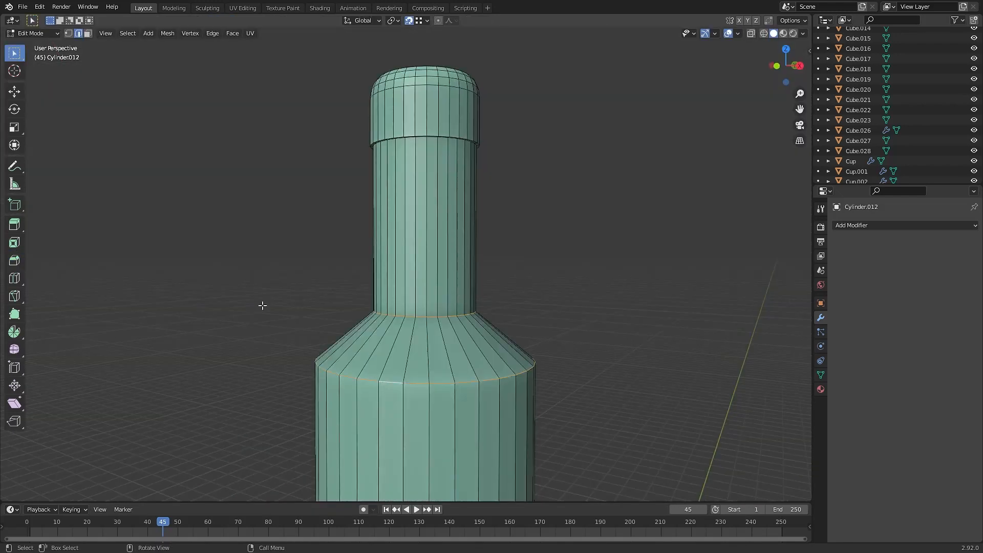
- Bevel the edge loops at the bottle's shoulder and at the base of its neck
click(15, 259)
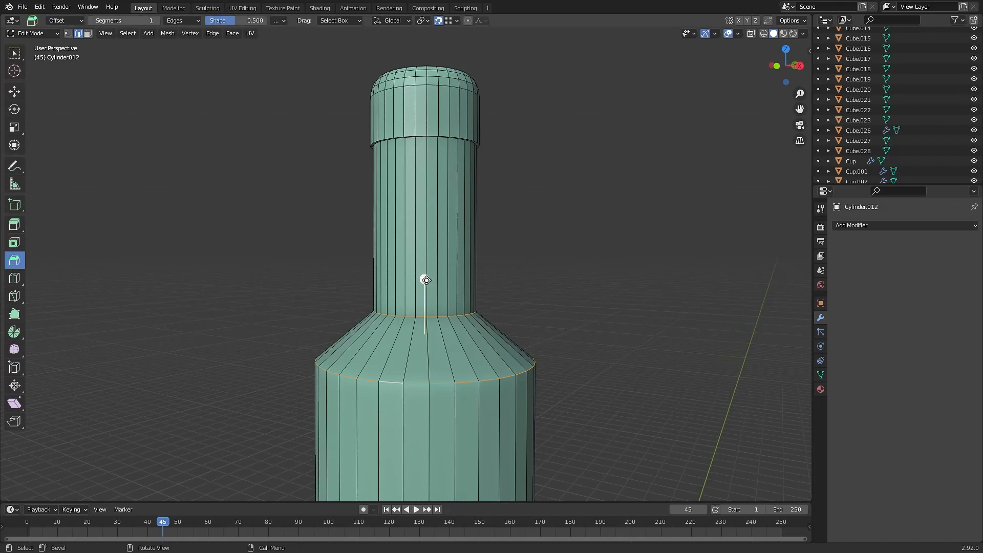
drag(425, 279, 426, 261)
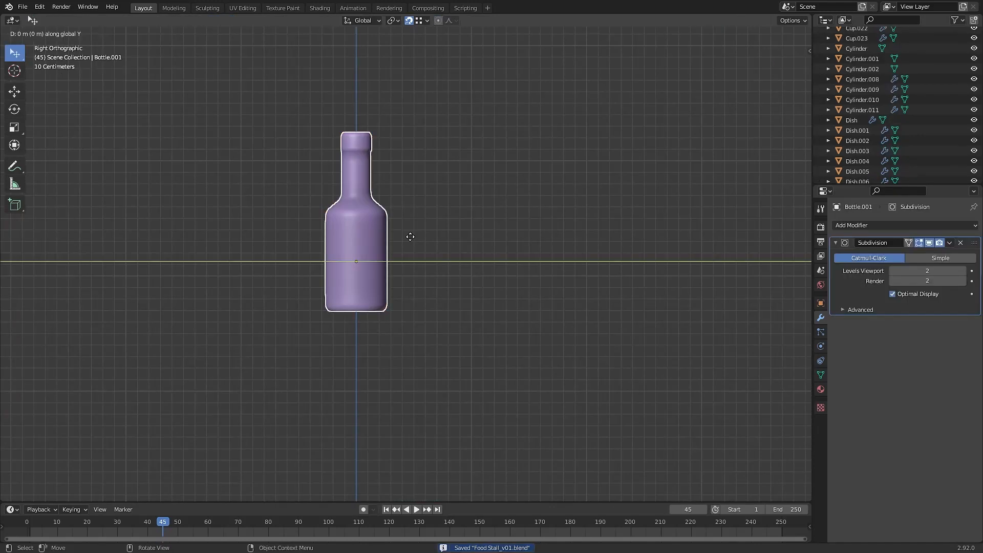
- Place a duplicate of the bottle about 0.71 m along Y from the original
click(493, 248)
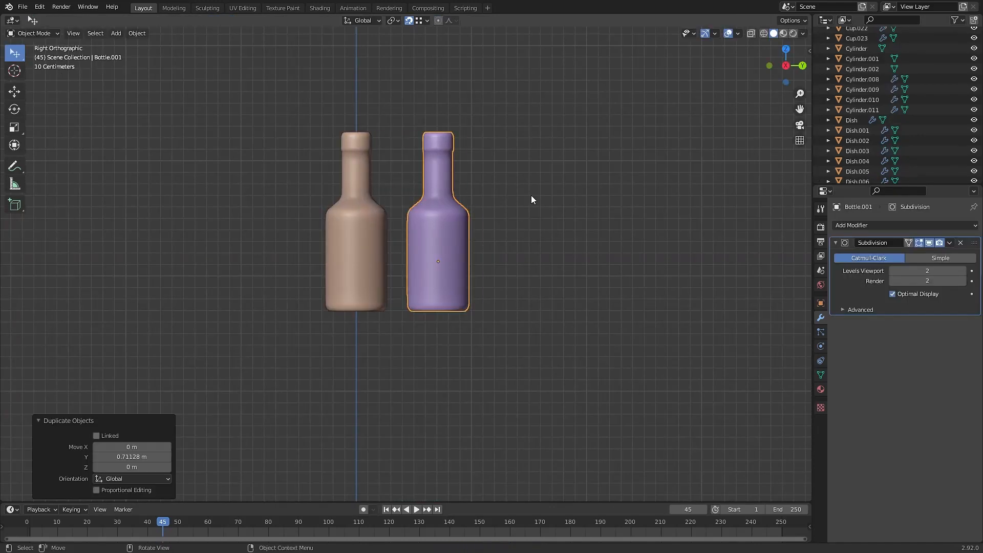
click(304, 293)
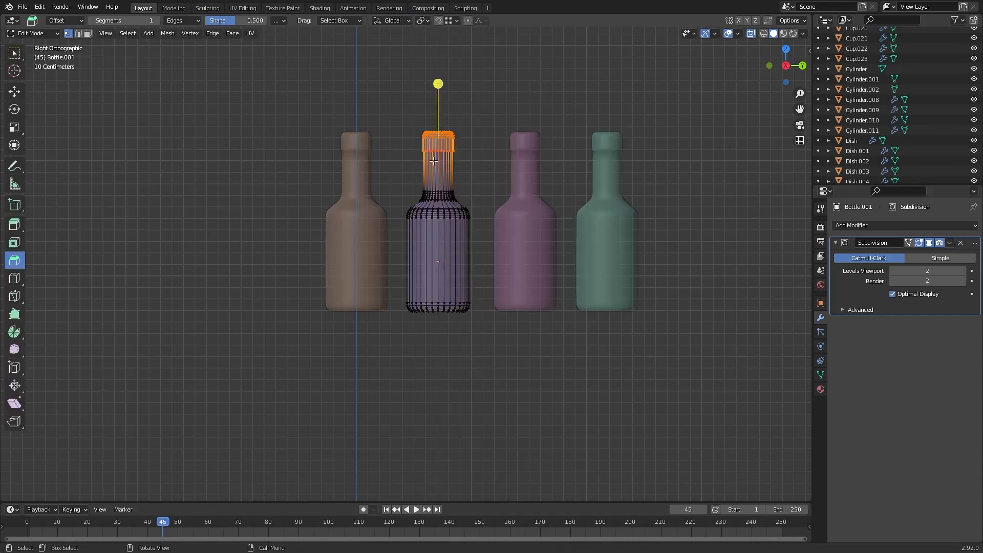
- Lengthen the second bottle's neck by raising its cap vertices about 0.316 m along Z
key(g)
key(z)
click(438, 124)
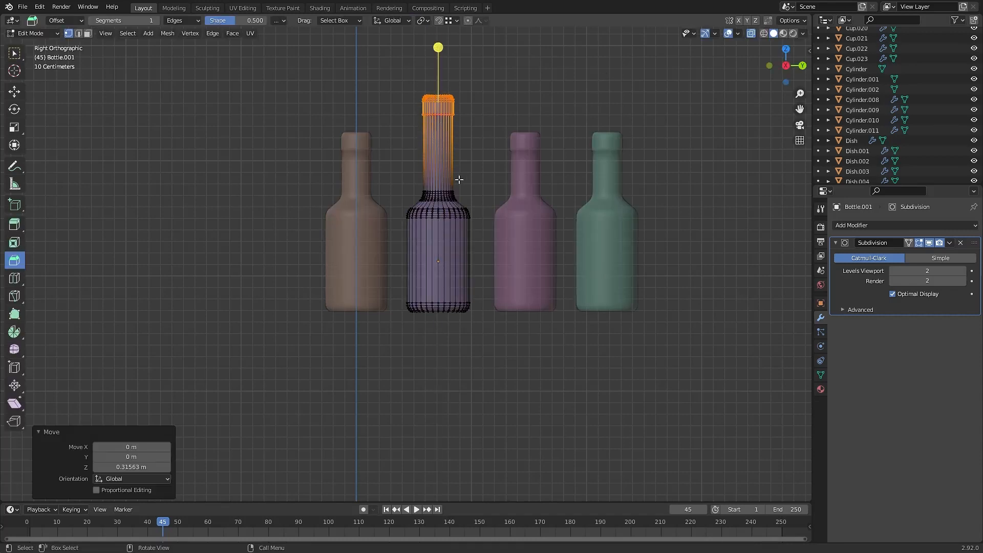
- Select the second bottle's shoulder vertices and move them up along Z to reshape its body
drag(402, 233, 404, 233)
key(g)
key(z)
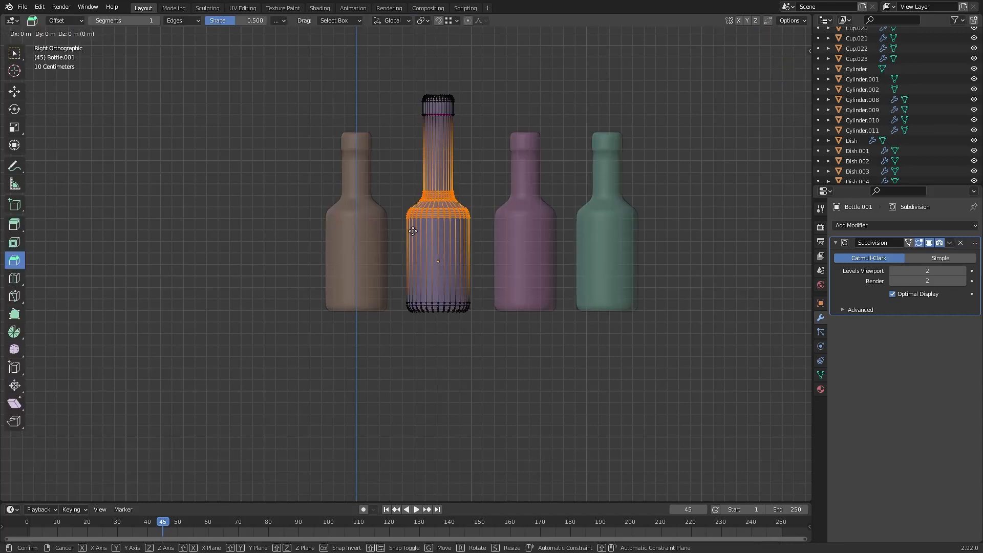
click(417, 190)
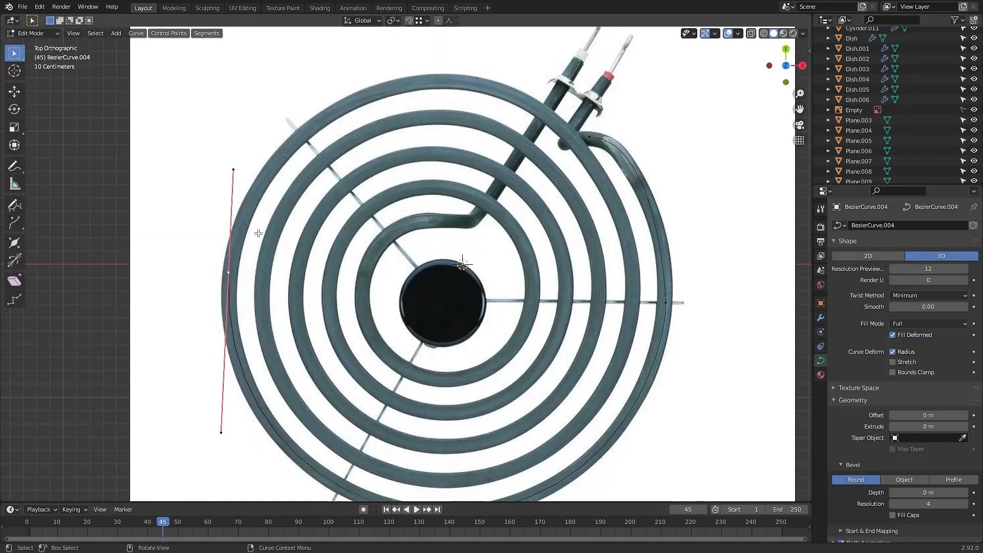
- Place and align the Bezier curve's points along the left and top of the reference coil's outermost ring
click(18, 227)
drag(229, 248, 447, 57)
key(r)
click(417, 80)
key(g)
click(220, 226)
key(g)
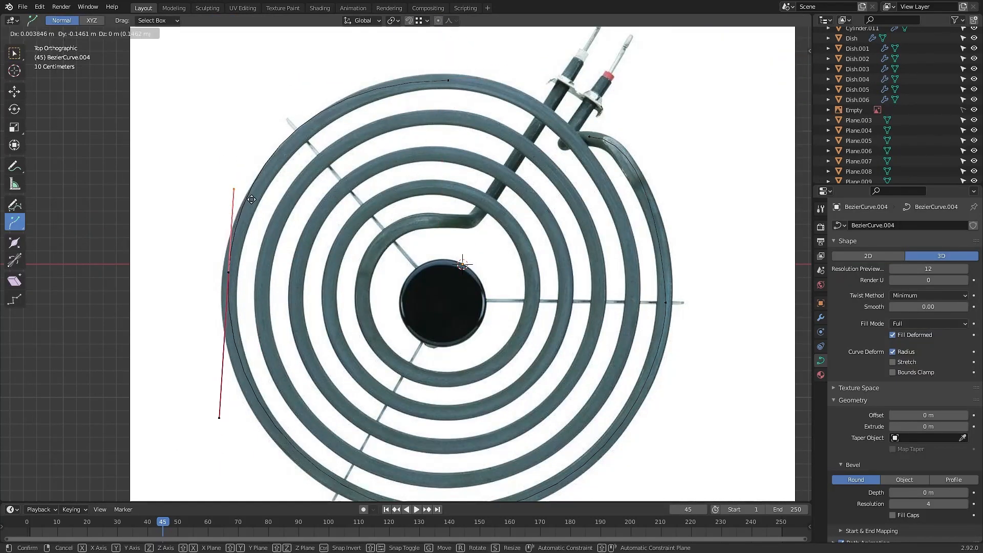
click(424, 81)
key(g)
click(484, 108)
- Extrude the curve around the reference coil's second ring, rotating and moving the point handles to follow its shape
key(e)
click(638, 311)
key(r)
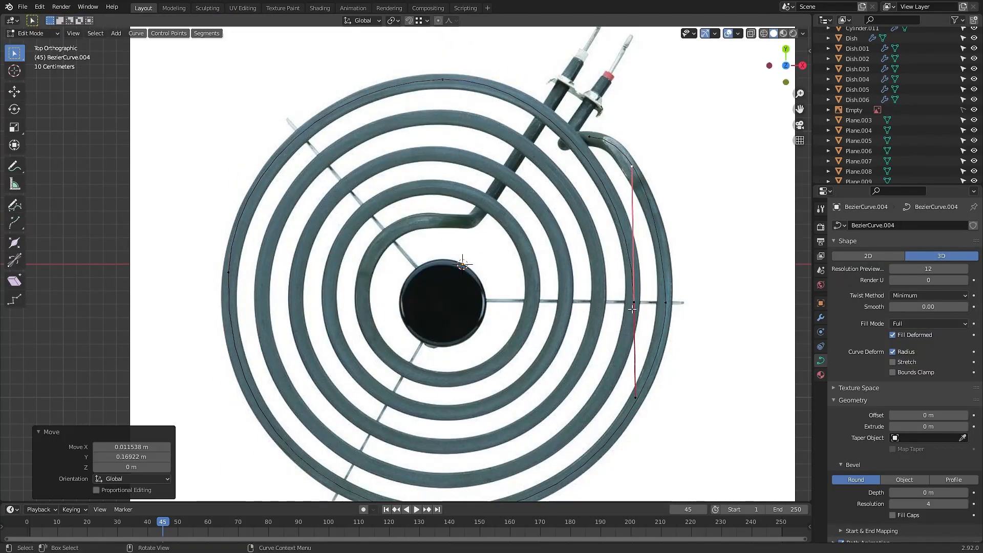
key(e)
key(r)
key(e)
key(r)
key(g)
key(e)
key(r)
key(g)
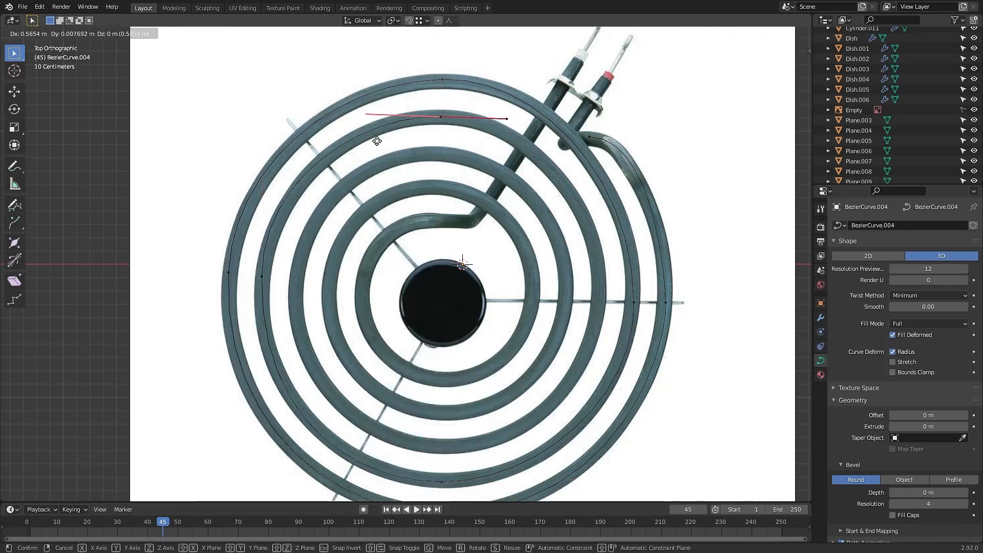
- Continue the curve around the coil's third ring, rotating and scaling each new point's handles to fit
key(e)
key(r)
key(e)
key(r)
key(g)
key(e)
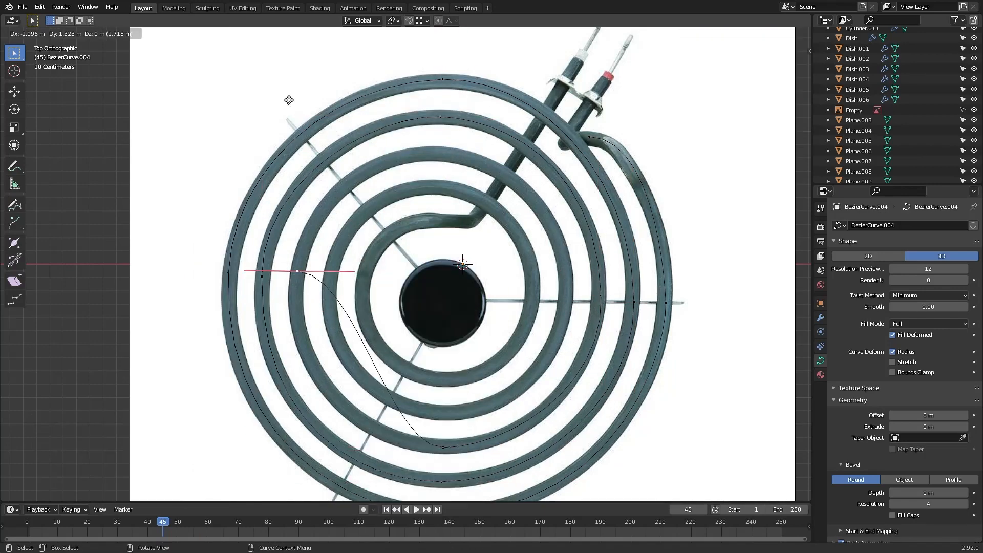
key(r)
key(s)
key(e)
key(r)
key(s)
right_click(438, 149)
- Extrude the curve along the right, bottom and left of the coil's fourth ring and save the file
key(e)
key(r)
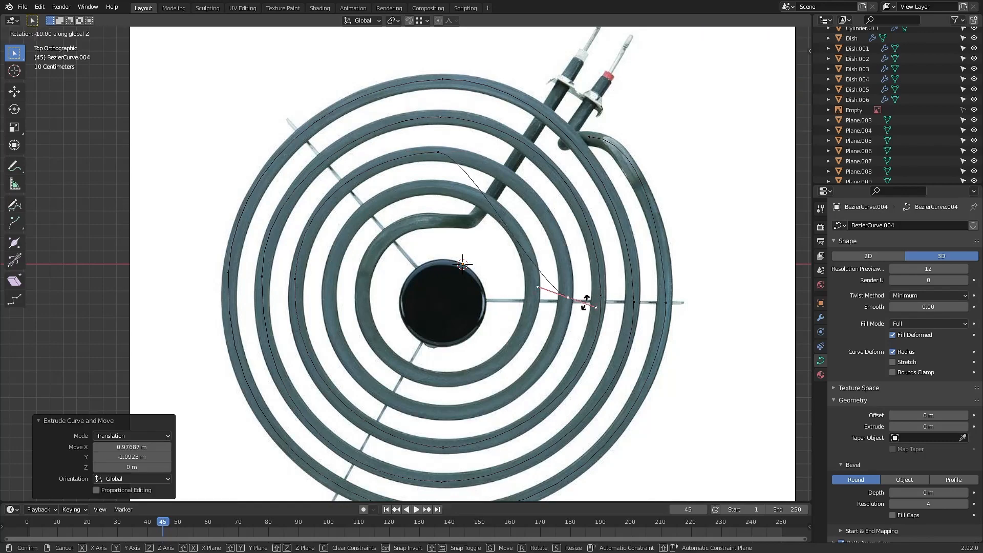
key(s)
key(e)
key(r)
key(s)
click(572, 300)
key(g)
key(e)
key(r)
key(ctrl+s)
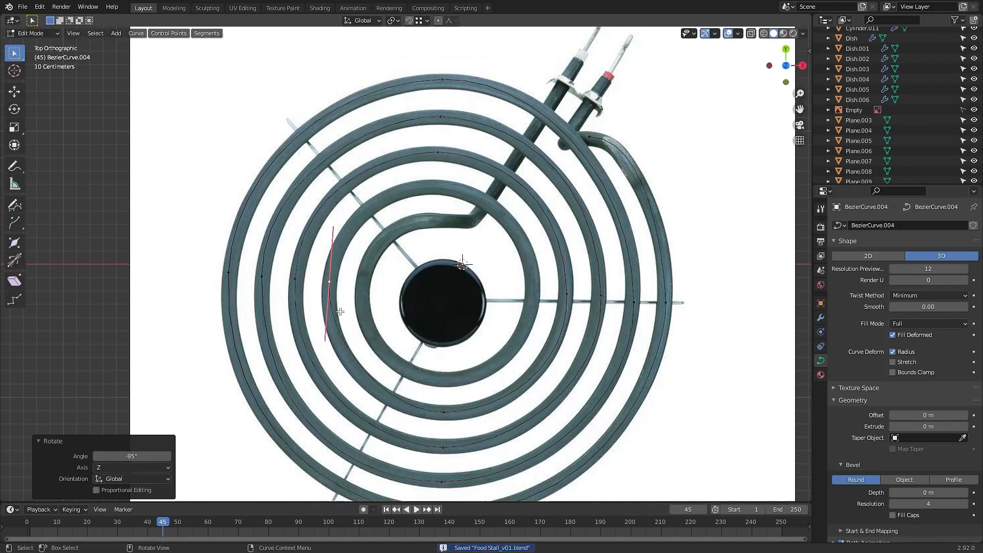
- Complete the fourth ring and trace the coil's innermost ring with extruded, rotated curve points
key(e)
key(r)
key(e)
key(r)
key(e)
key(r)
key(e)
key(r)
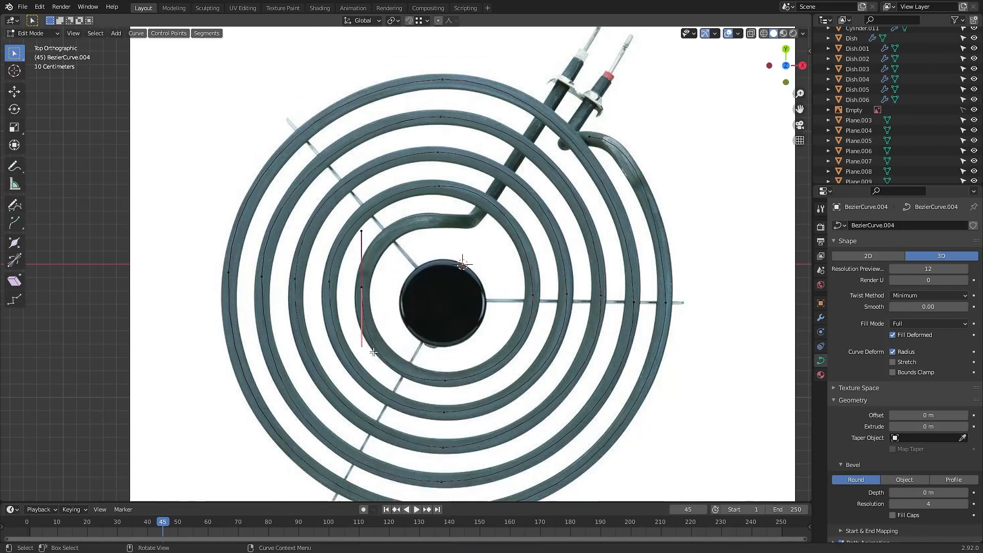
right_click(348, 295)
key(e)
key(r)
- Flatten the coil curve by scaling all its points to 0 along Z and give it a bevel depth of 0.04 m
alt+drag(409, 297, 517, 194)
mouse_move(544, 126)
mouse_down()
mouse_move(279, 199)
mouse_move(258, 218)
mouse_up()
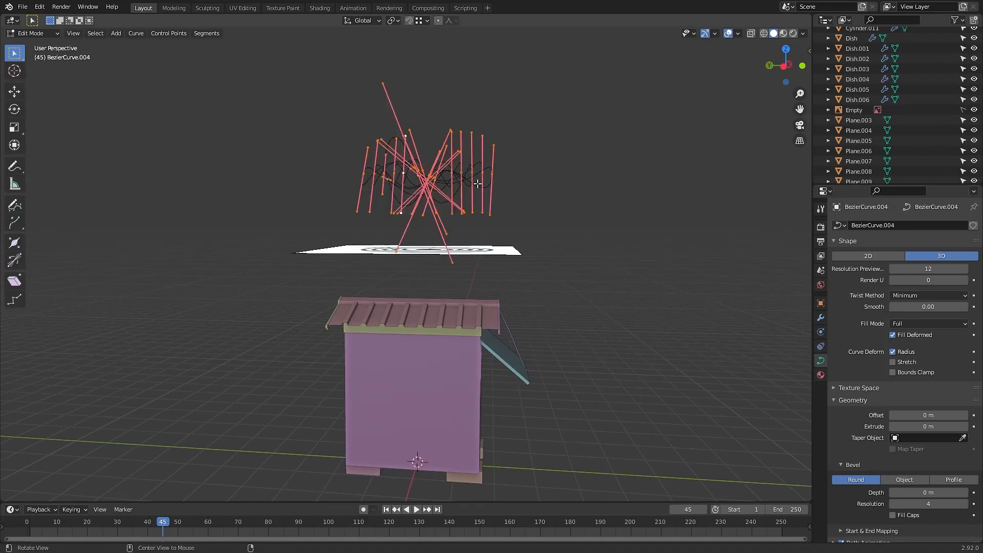
mouse_move(494, 177)
alt+mouse_down()
mouse_move(500, 212)
mouse_move(549, 213)
mouse_move(500, 201)
mouse_move(537, 175)
mouse_move(558, 61)
mouse_move(299, 297)
alt+mouse_up()
key(alt+z)
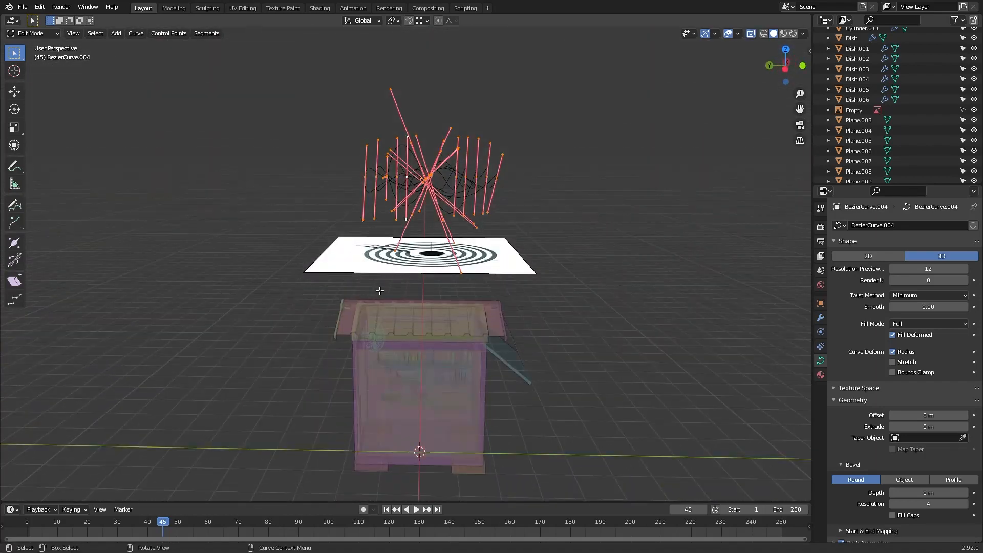
key(s)
key(z)
key(0)
key(Return)
alt+drag(378, 287, 210, 240)
scroll(210, 239, up, 3)
key(shift+Tab)
key(Tab)
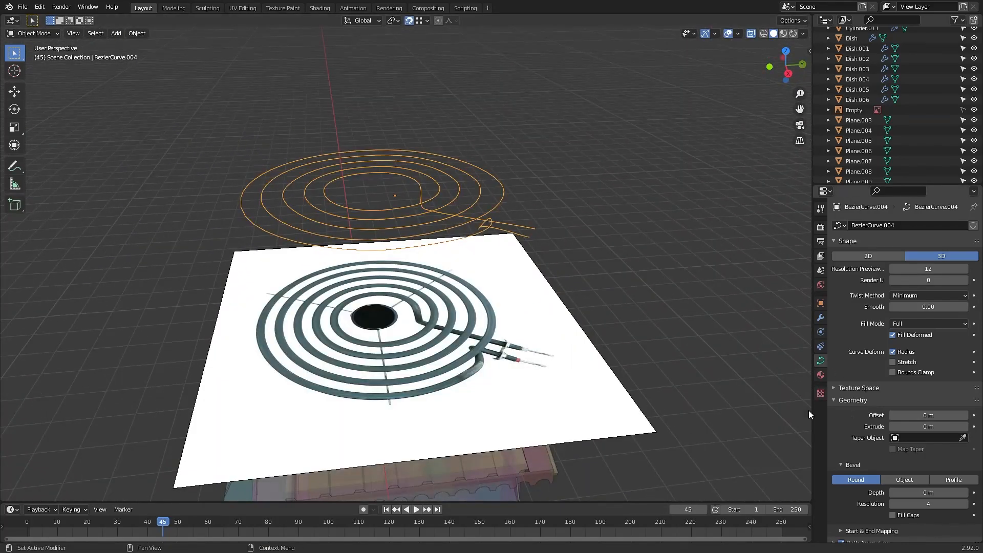
drag(928, 492, 932, 492)
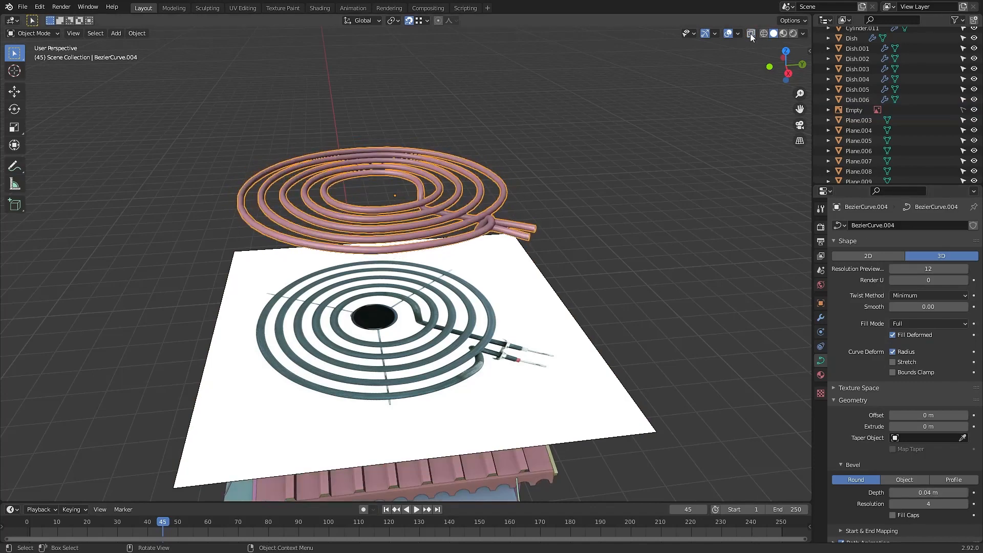
- Round the rim of the cylinder at the coil's centre with a multi-segment bevel about 0.1 m wide
key(ctrl+e)
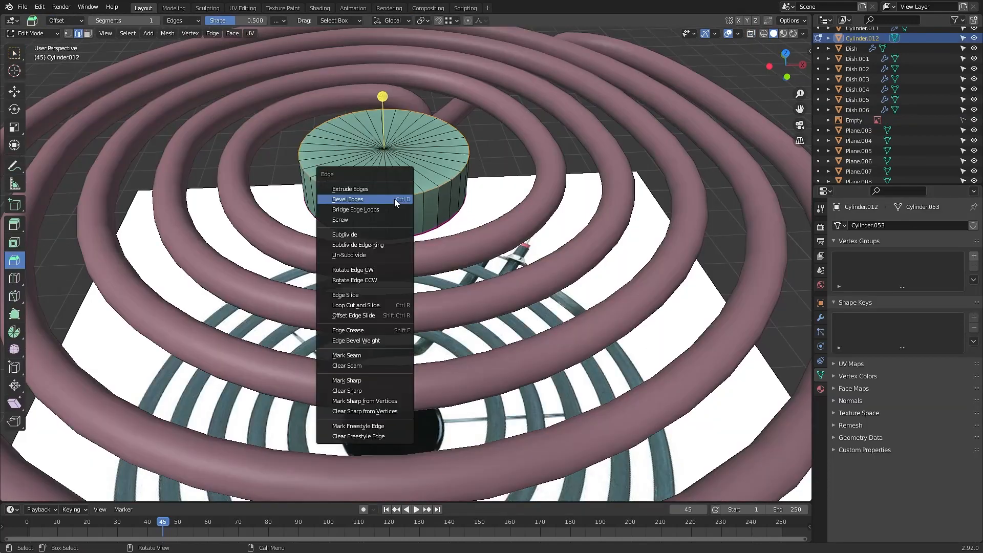
click(394, 198)
scroll(459, 170, up, 4)
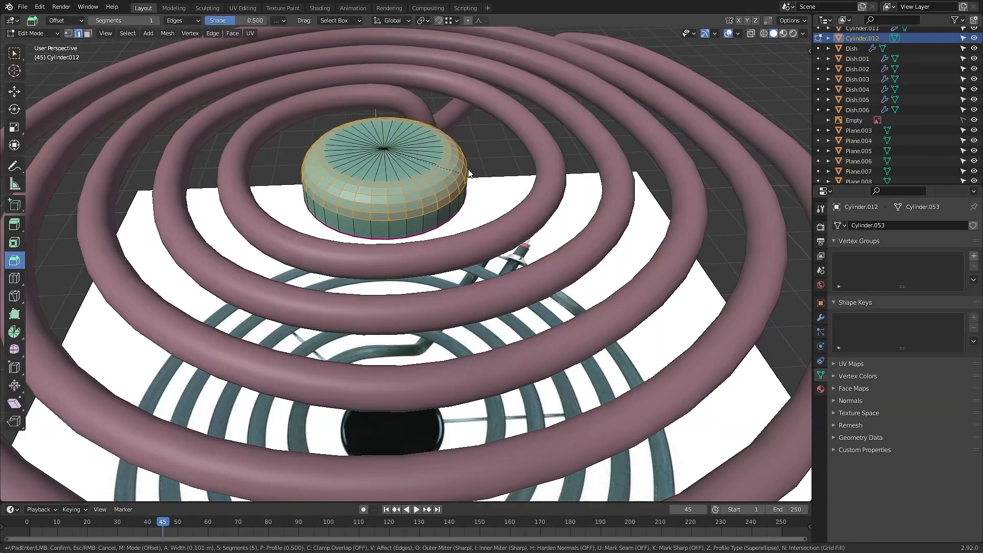
scroll(464, 173, up, 2)
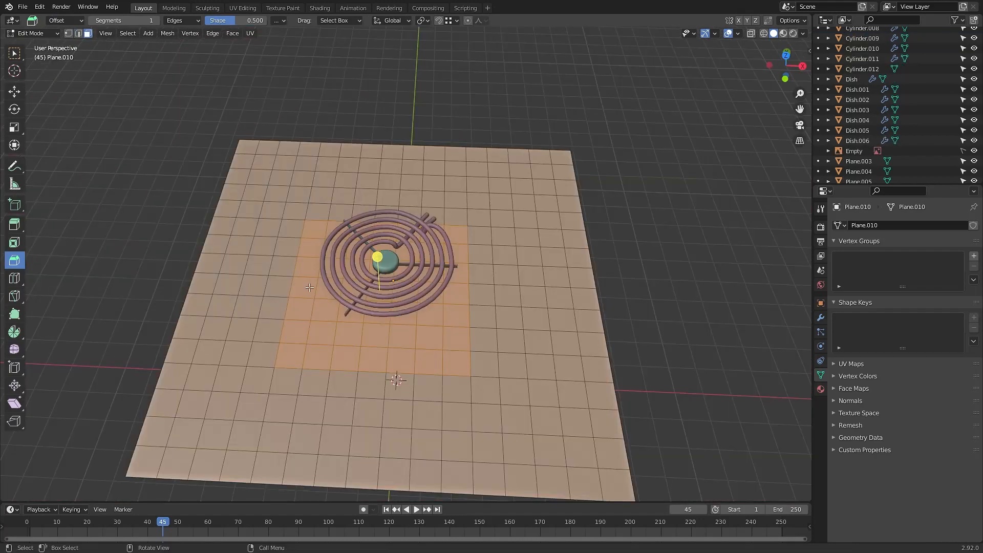
- Turn the selected plane faces beneath the coil into a circle with LoopTools and extrude the circular area
right_click(309, 288)
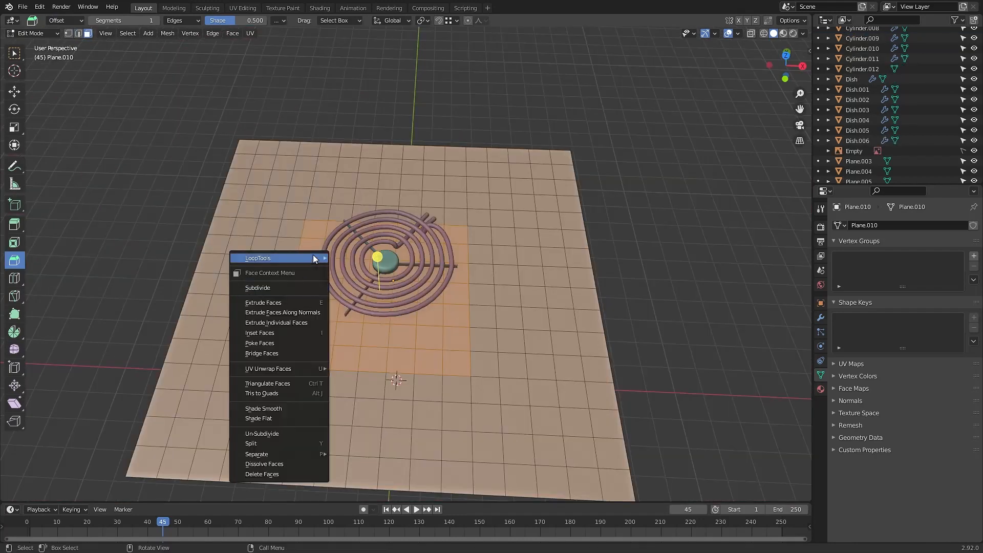
mouse_move(314, 258)
click(350, 269)
middle_drag(450, 358, 490, 366)
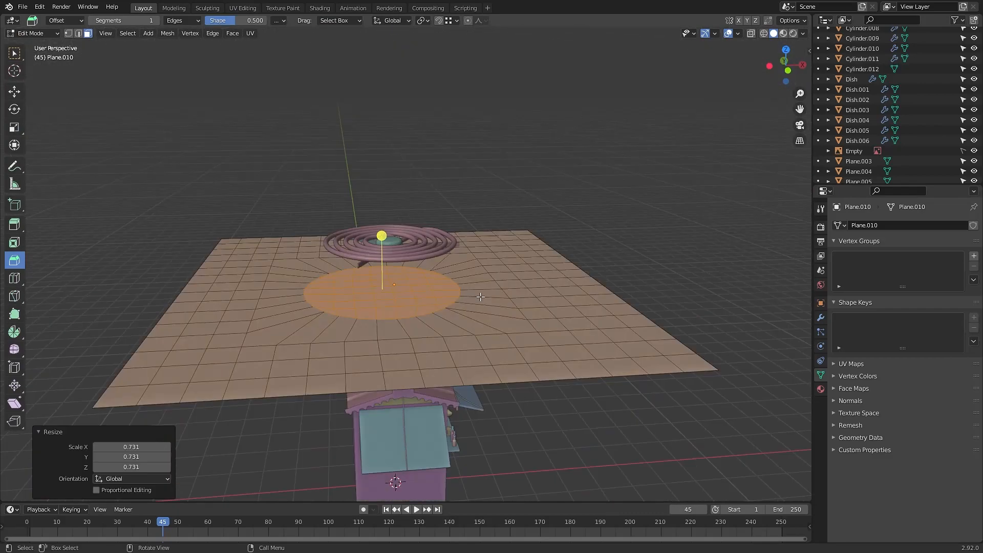
key(e)
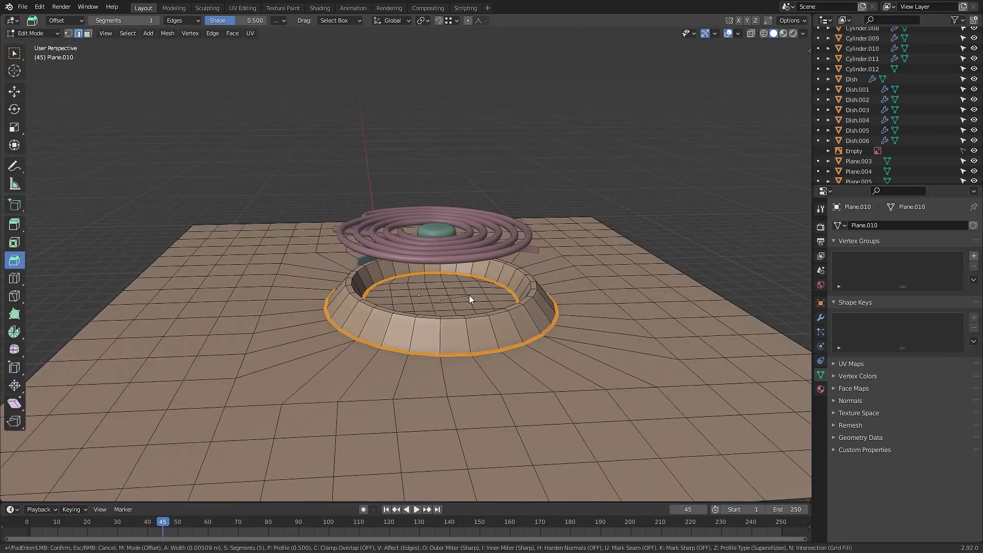
- Bevel the raised ring's outer and inner base edge loops and delete the surplus plane faces around it
key(ctrl+b)
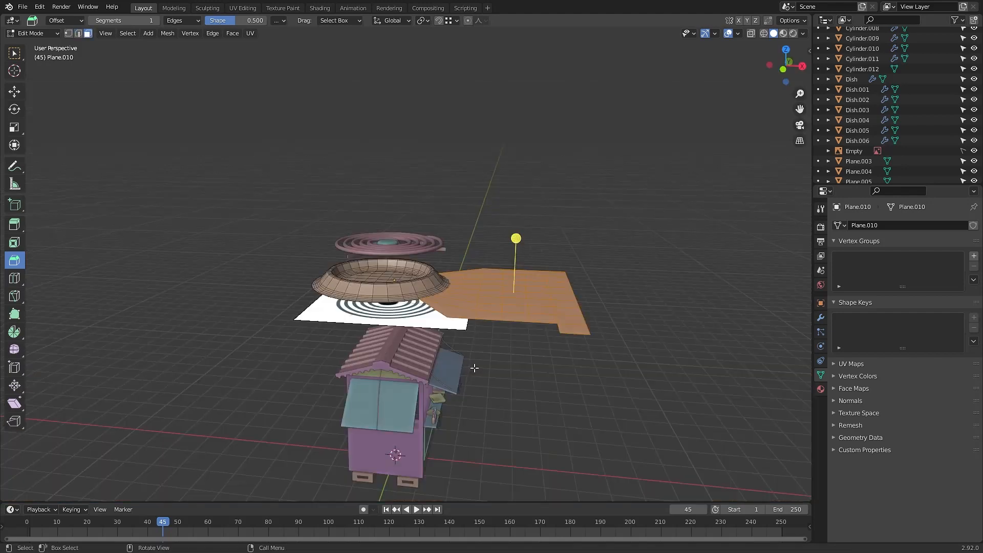
key(x)
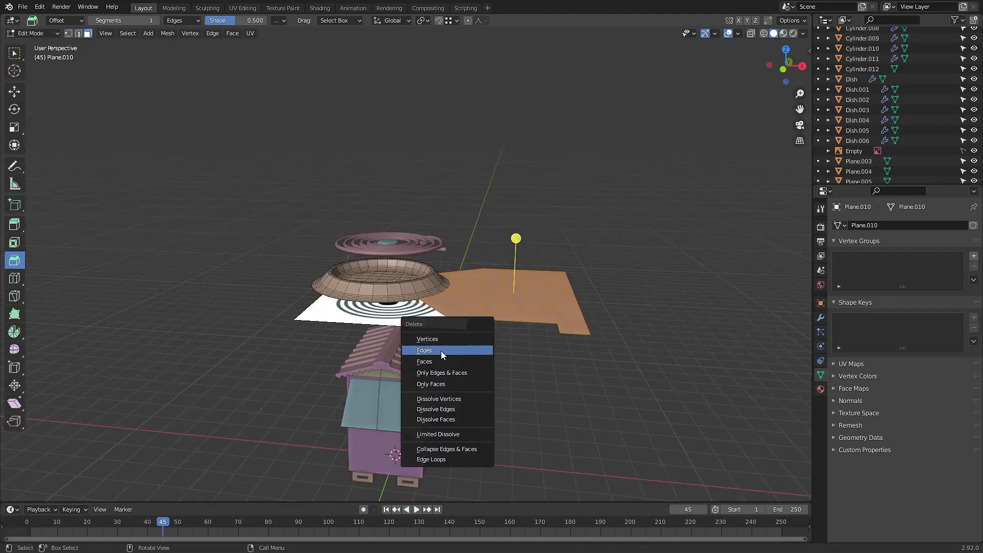
click(444, 361)
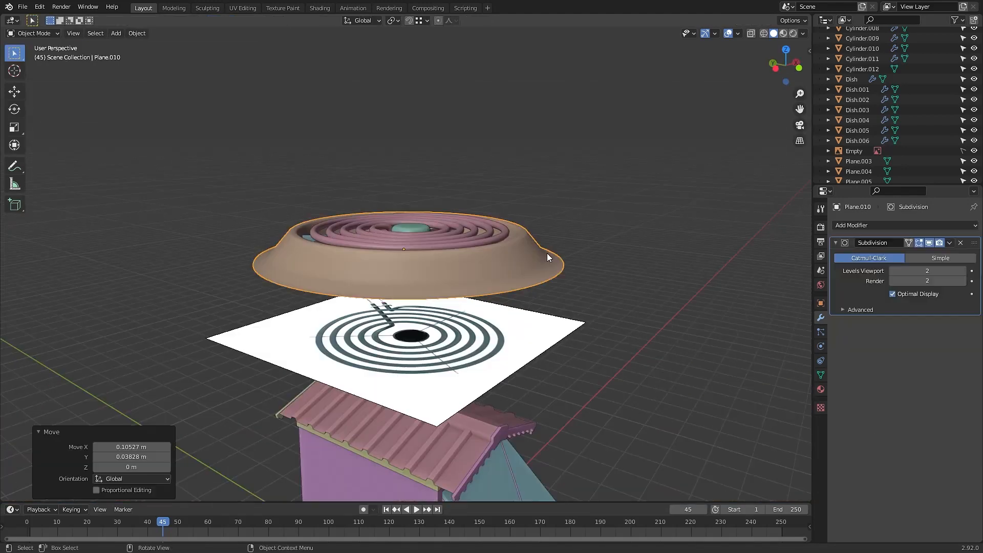
- Adjust the burner base's height along Z so that it surrounds the coil
key(g)
key(z)
click(547, 249)
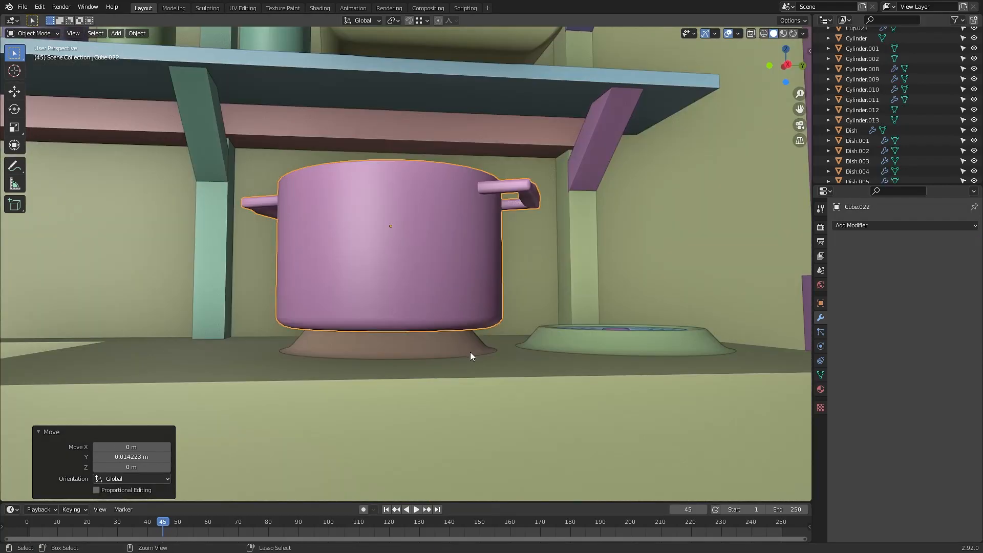
- Save the file and fine-tune the height of both burner bases on the counter along Z
key(ctrl+s)
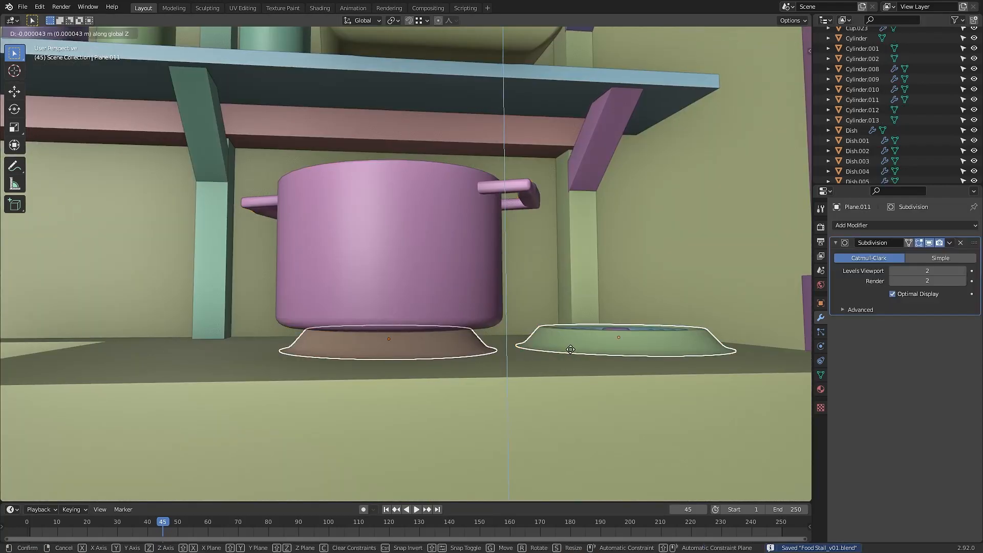
click(577, 349)
click(616, 330)
middle_drag(681, 307, 663, 343)
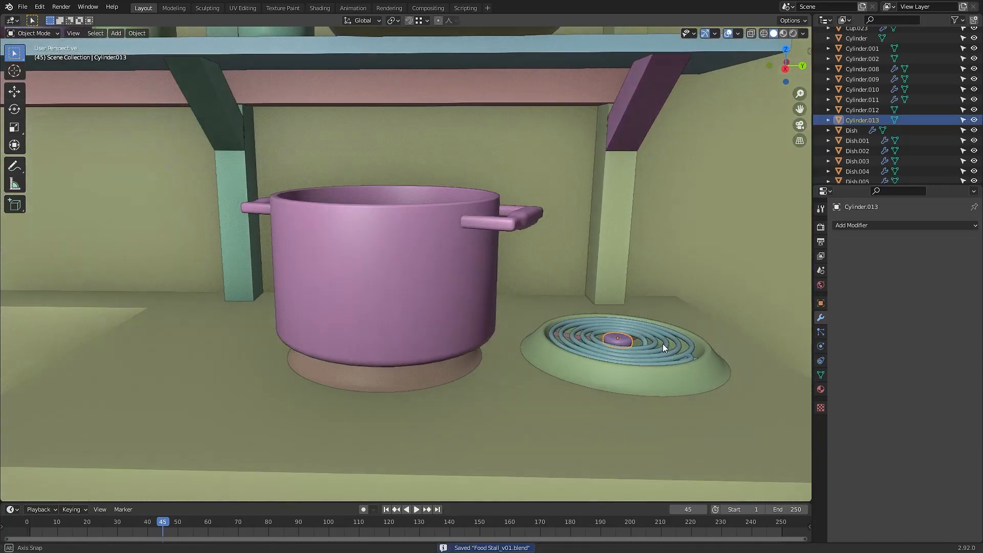
scroll(635, 344, down, 4)
scroll(487, 344, down, 3)
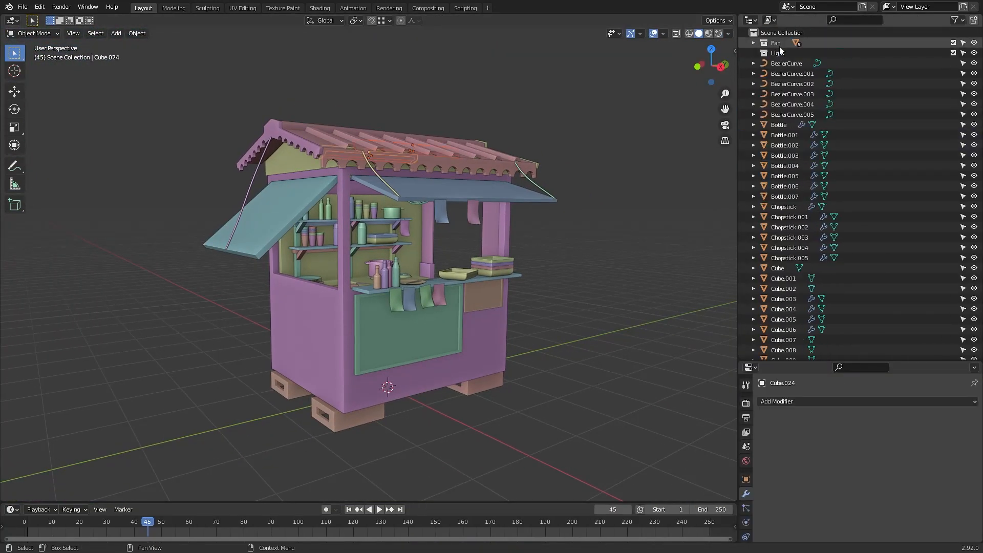
- Move BezierCurve through BezierCurve.003 into a new collection named Cables
click(785, 74)
ctrl+click(785, 84)
ctrl+click(785, 94)
text(m)
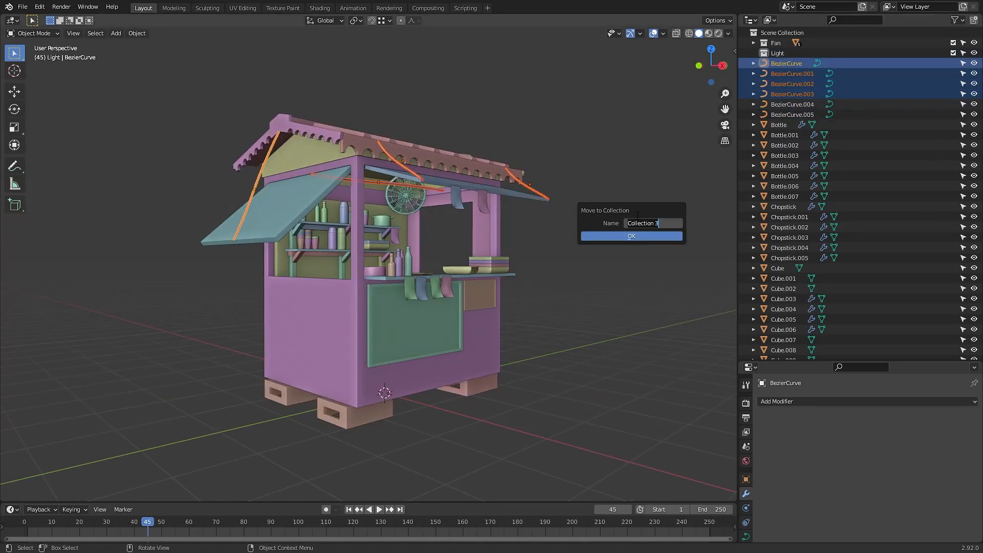
text(Cables)
key(Return)
- Move the stall's structural parts into an Outer Room collection and all bottles into a Bottles collection
click(783, 75)
shift+click(326, 148)
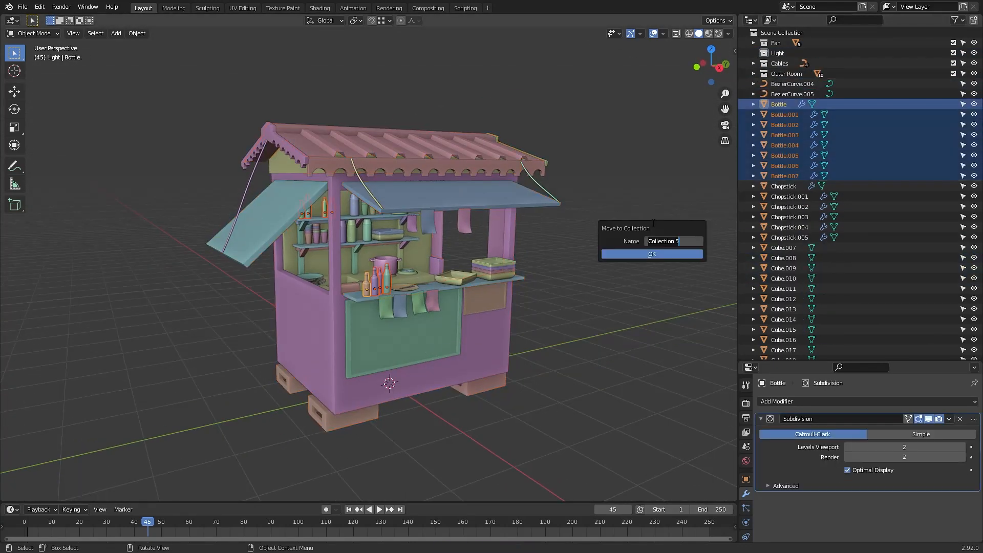
key(Return)
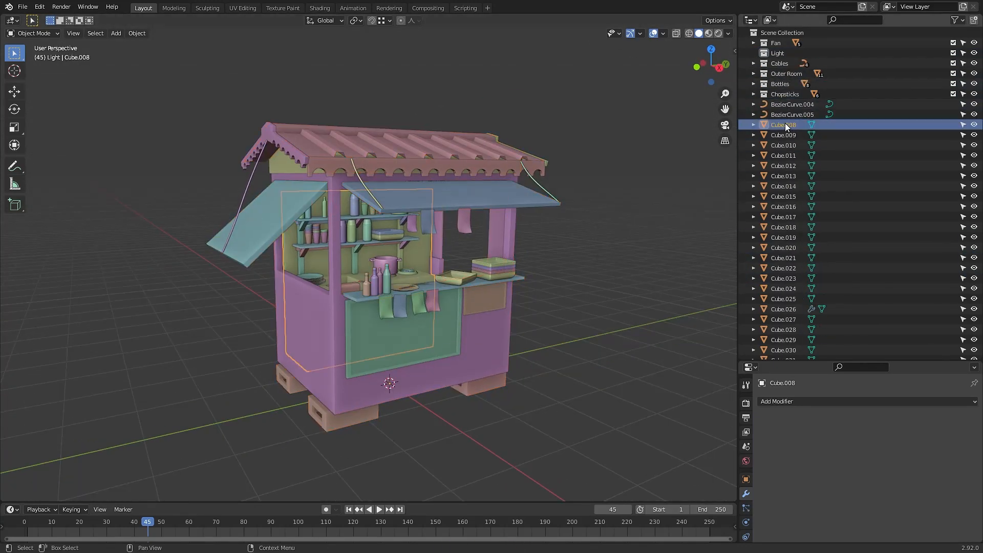
- Select the shelf parts from Cube.008 onward and move them into a new collection named Shelves
drag(785, 123, 784, 247)
key(m)
click(715, 237)
text(Shelve)
key(Return)
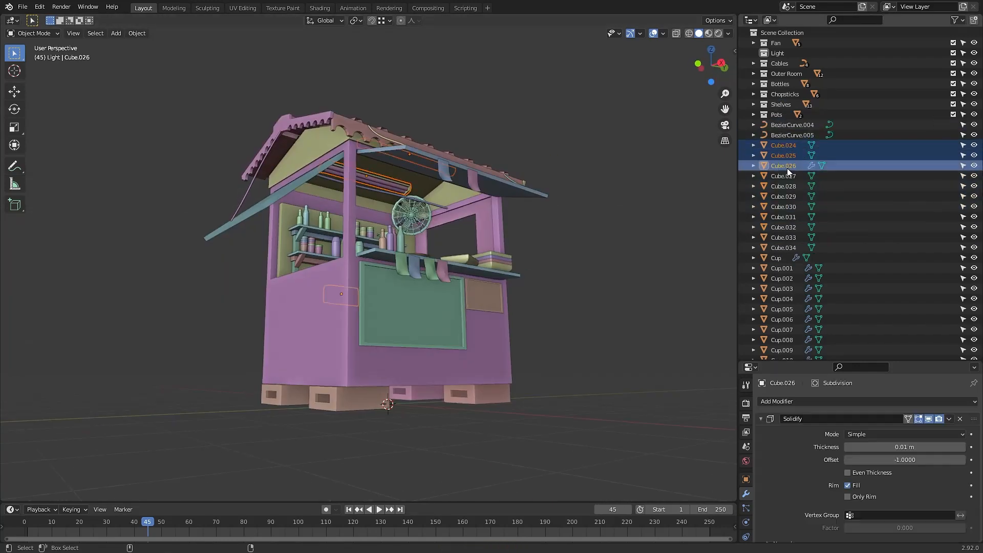
- Move the hanging paper planes into a Paper collection and the roof ornaments into a Roof Decor collection
scroll(789, 231, down, 10)
click(787, 258)
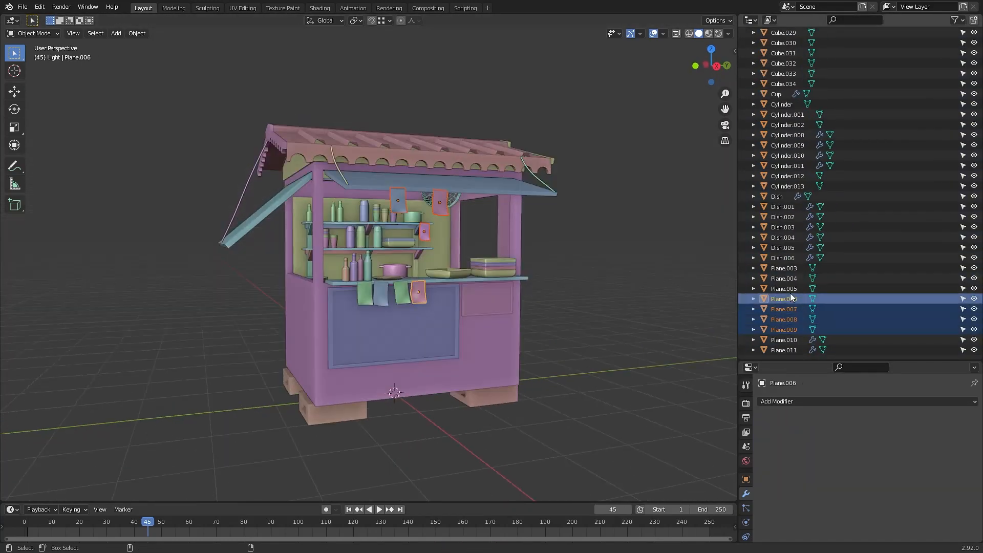
key(m)
click(790, 279)
text(Roof Embellishments)
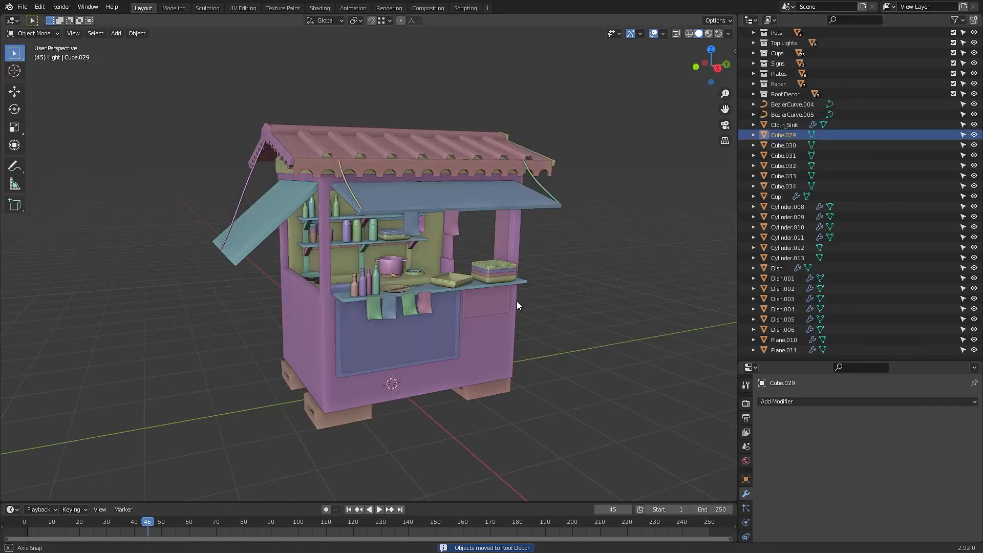
- Move the remaining cubes, planes and burner curves into a new collection named Elements
shift+click(788, 115)
key(m)
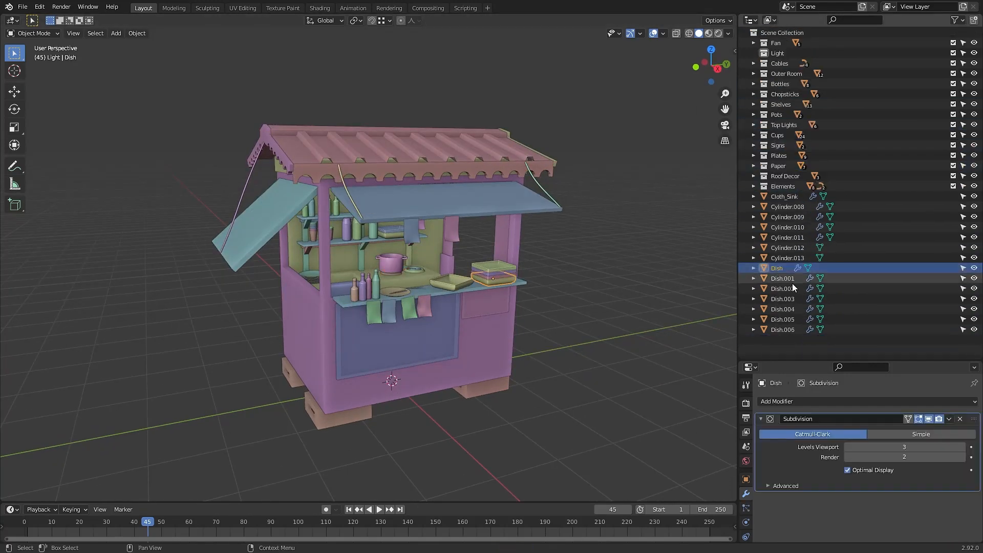
- Move all dishes into a Dishes collection and the remaining cylinders into a Hot Water Bottles collection
scroll(791, 284, down, 4)
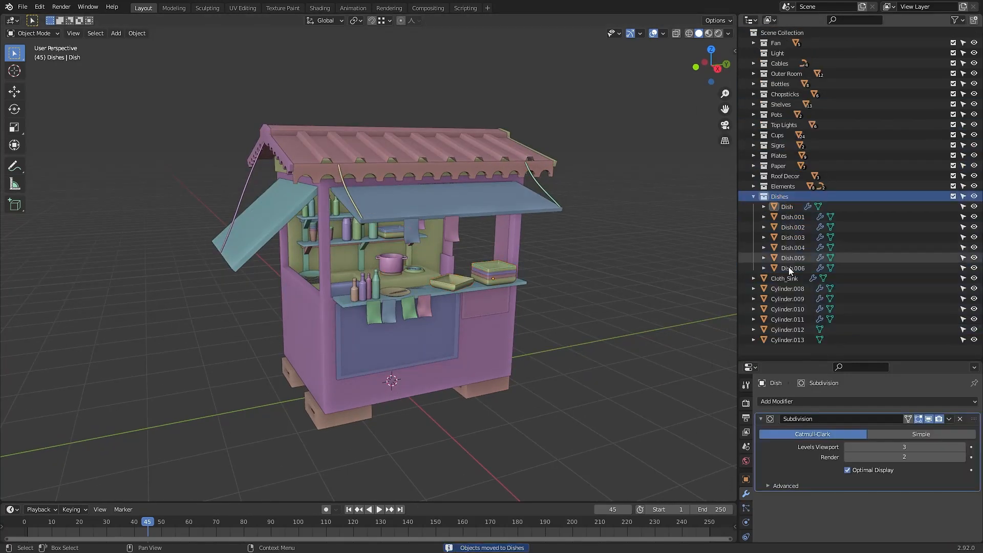
shift+click(788, 266)
key(m)
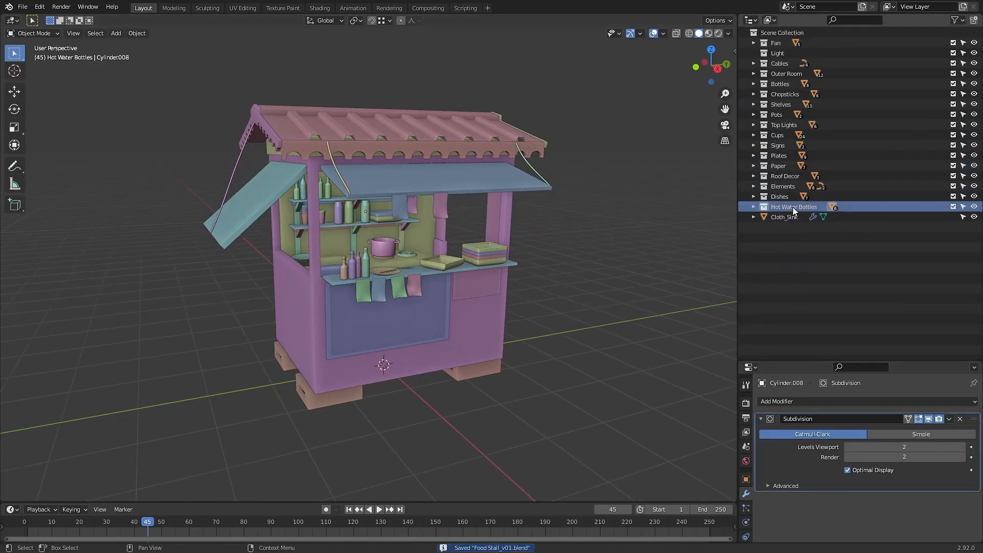
- Create a Kitchen Pieces collection and nest the Bottles, Chopsticks, Pots, Cups, Plates, Dishes and Hot Water Bottles collections inside it
right_click(778, 250)
click(747, 252)
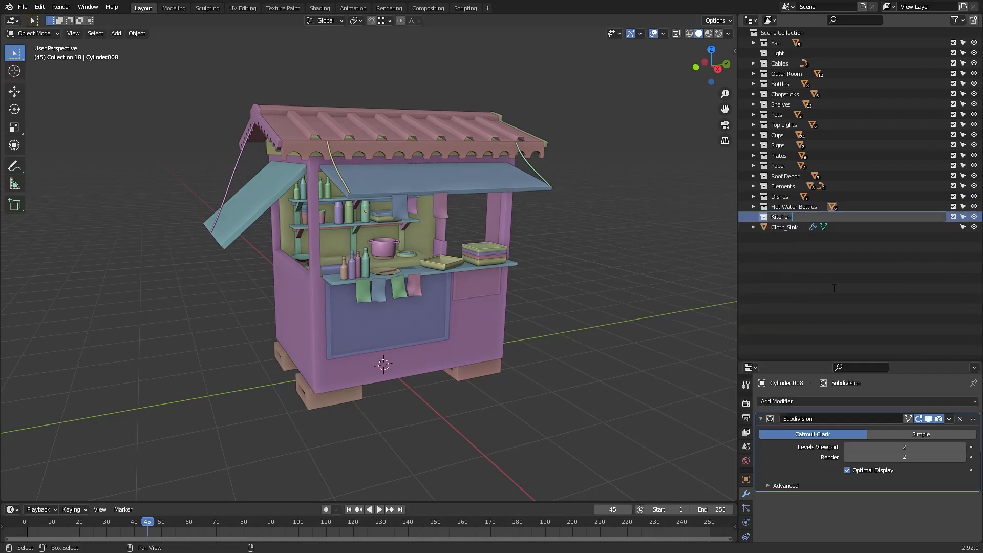
click(793, 206)
ctrl+click(779, 196)
ctrl+click(779, 155)
ctrl+click(777, 135)
ctrl+click(776, 115)
ctrl+click(784, 94)
ctrl+click(779, 84)
key(m)
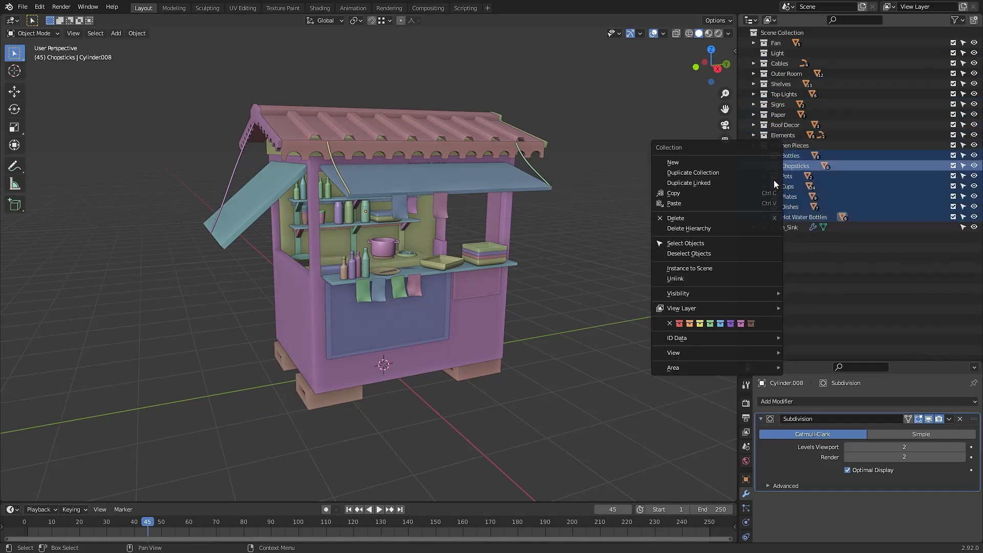
- Color-tag Kitchen Pieces red and nest the Light, Cables, Shelves, Top Lights, Signs, Roof Decor and Elements collections in an orange-tagged Extra Elements collection
click(773, 180)
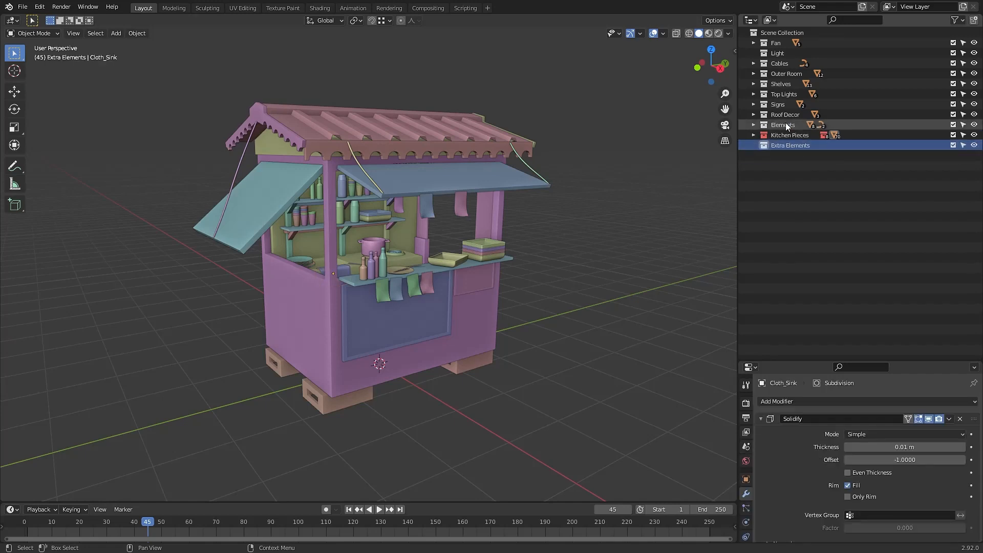
drag(785, 125, 776, 88)
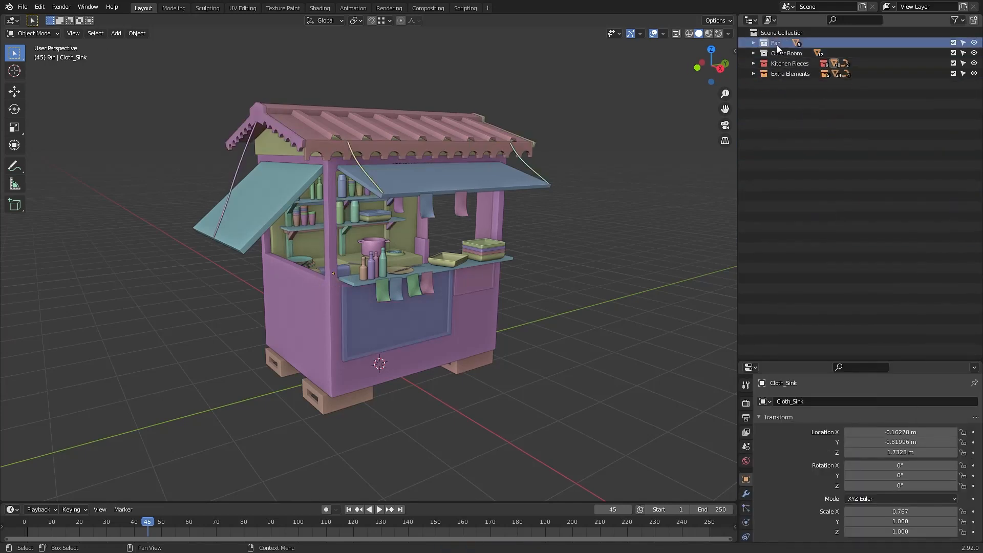
click(753, 61)
right_click(799, 147)
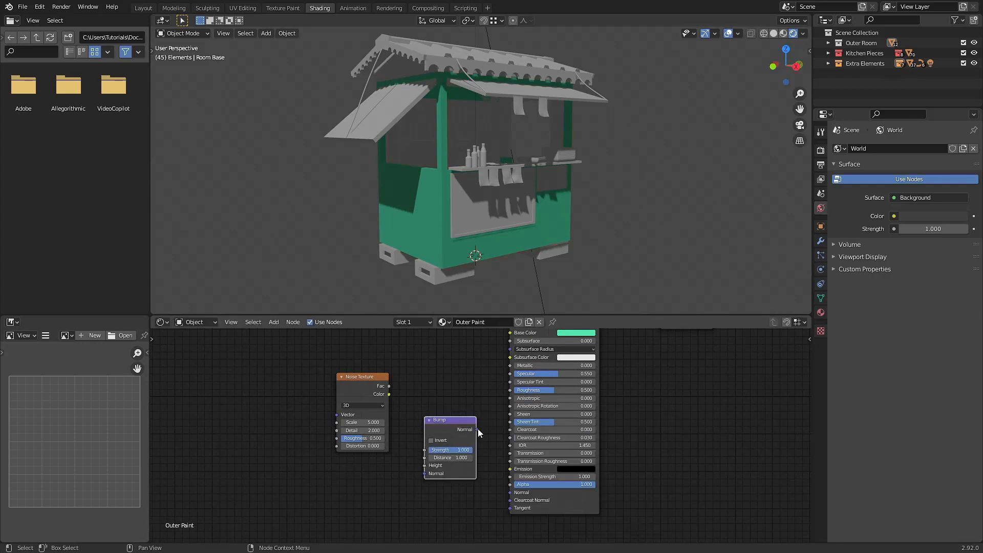
- Try linking a Bump node to the Outer Paint shader's Normal input, and change the material's base color to red
drag(477, 429, 510, 492)
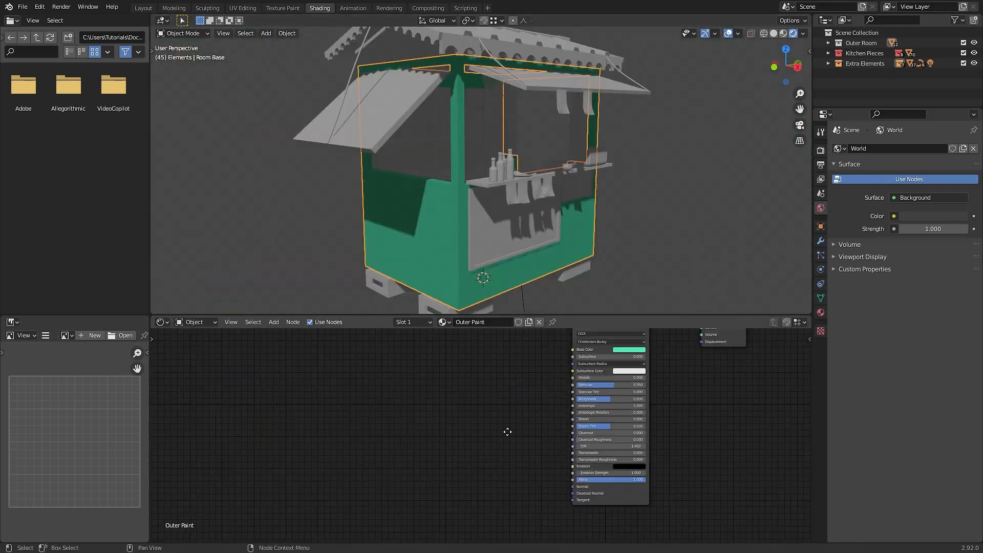
click(658, 368)
drag(702, 288, 671, 305)
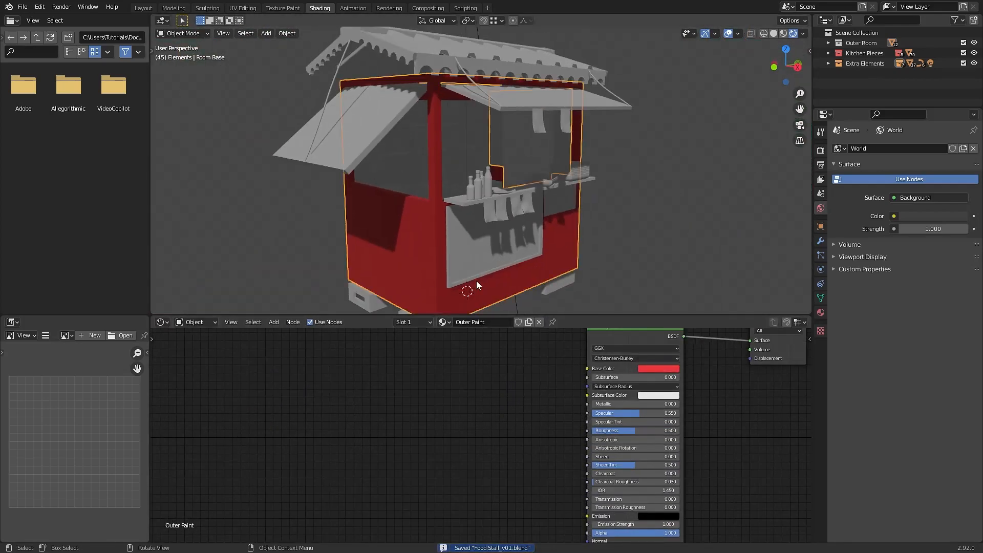
- Add a Noise Texture node to the Outer Paint material and link its Fac output to the shader's Roughness
key(F3)
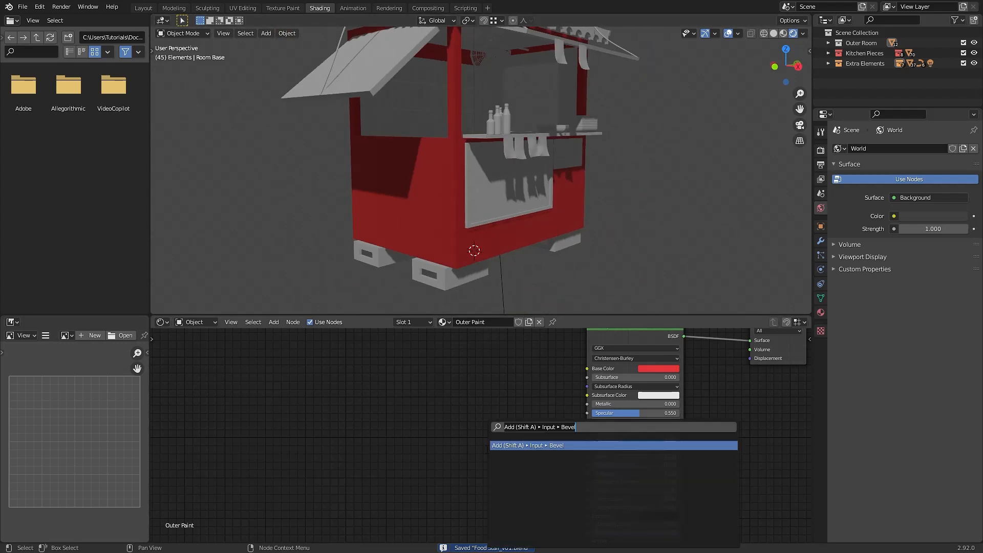
text(noise)
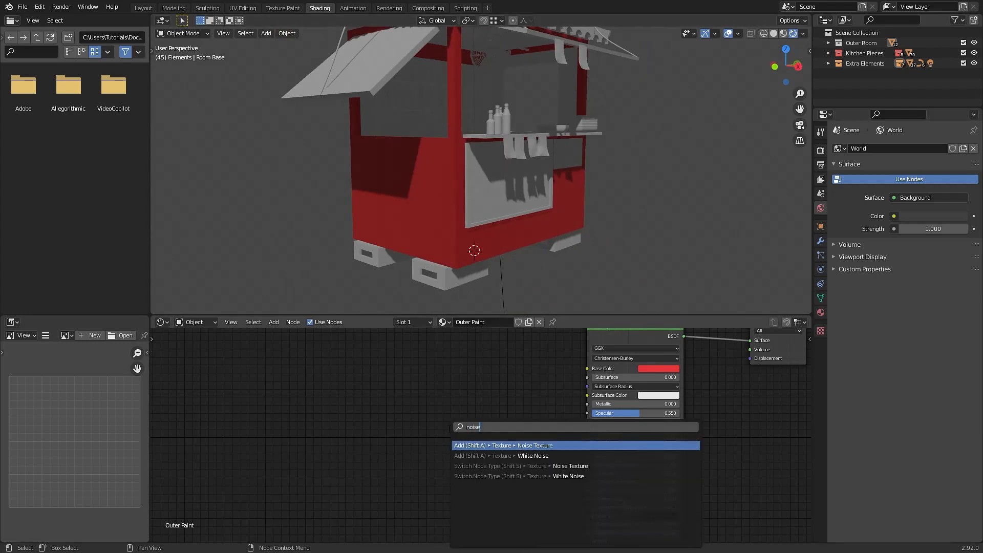
key(Return)
click(454, 403)
drag(512, 418, 588, 431)
- Set the Noise Texture's scale to -14.6, detail to 16 and roughness to about 0.89, and save the file
middle_drag(482, 192, 507, 187)
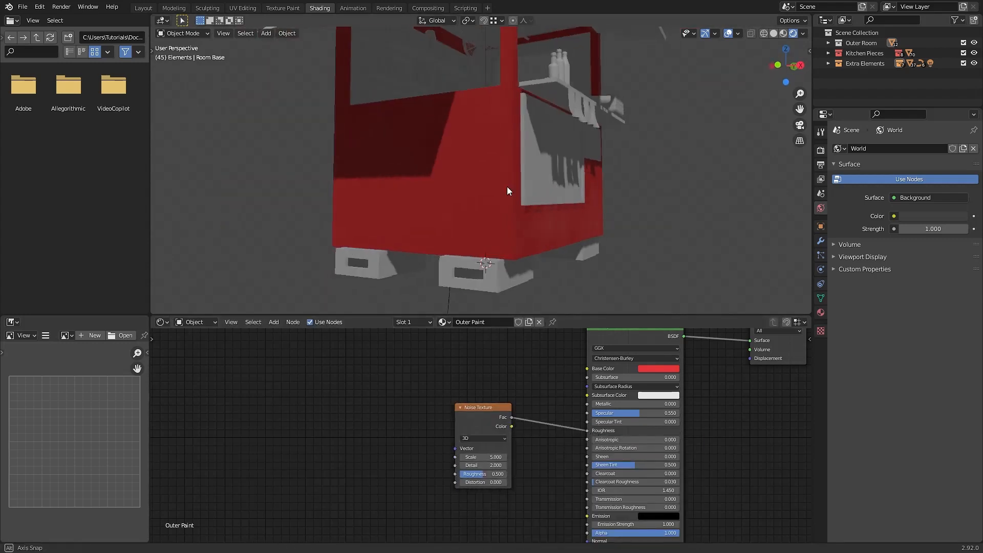
drag(483, 474, 499, 474)
drag(483, 457, 502, 456)
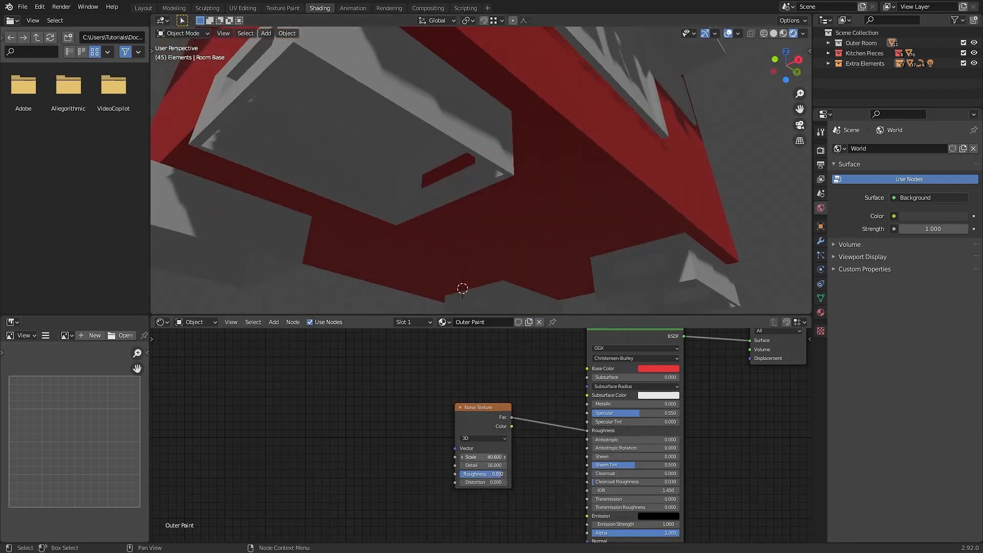
key(ctrl+s)
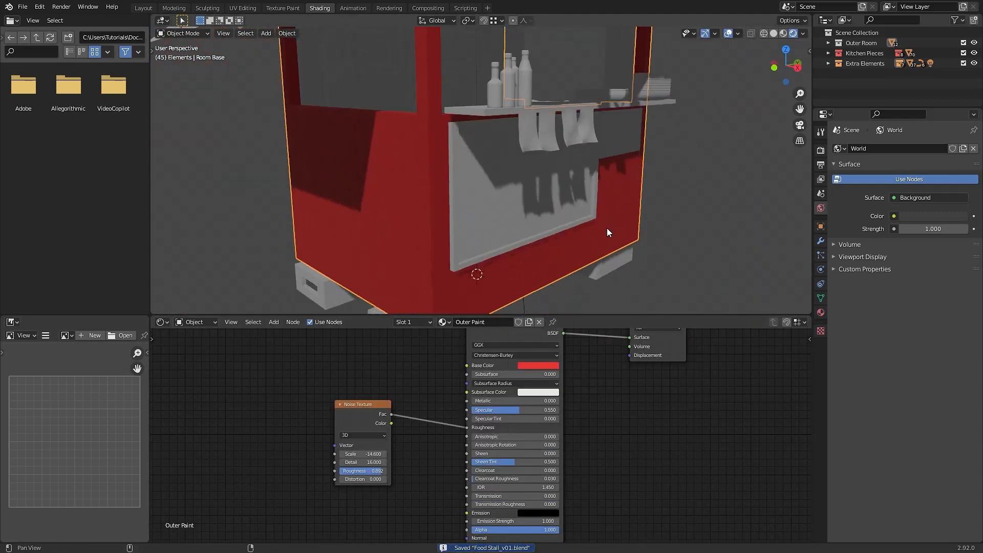
- Add a Normal Map node between the Noise Texture's Color and the shader's Normal, and try it with strength 0.3
key(shift+a)
click(374, 461)
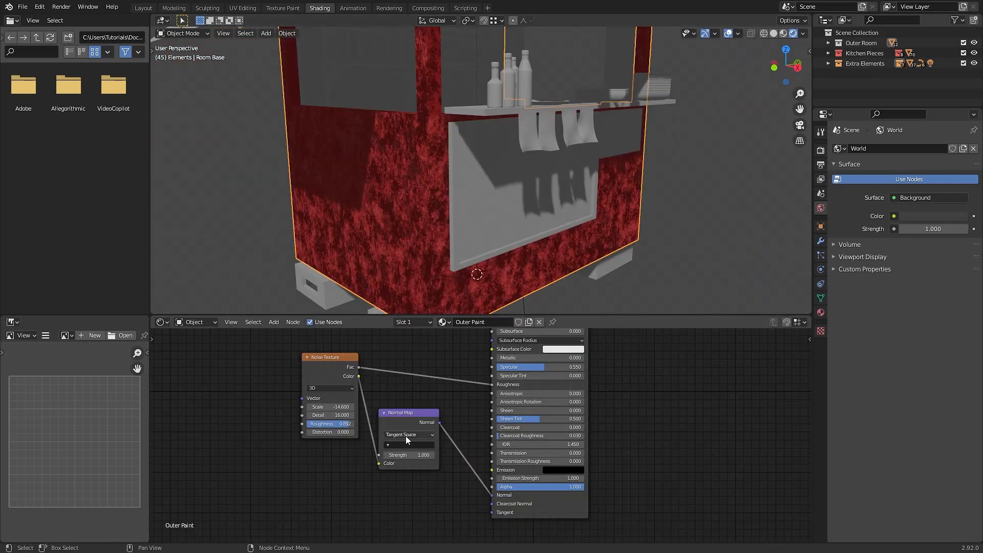
mouse_move(409, 455)
mouse_down()
mouse_move(379, 455)
mouse_move(418, 455)
mouse_up()
key(ctrl+z)
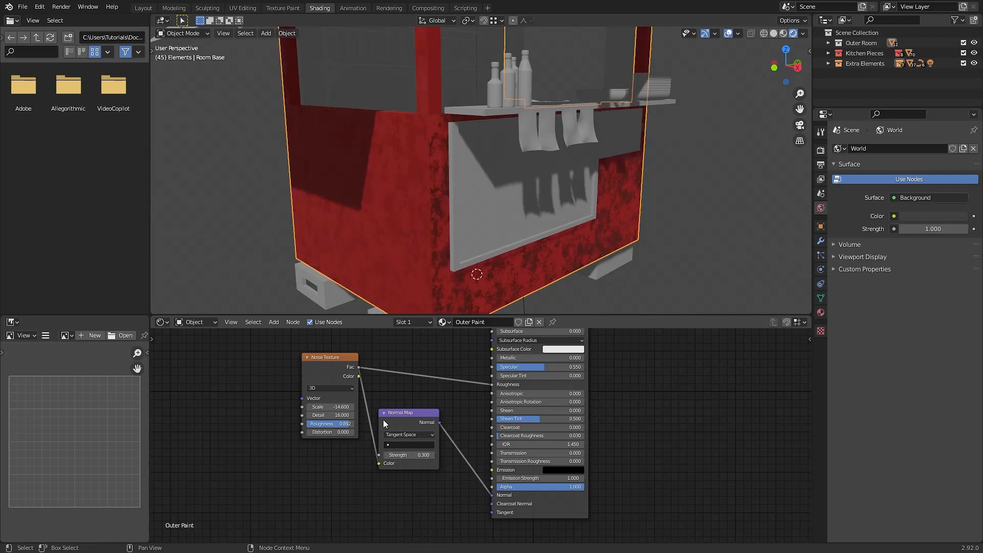
key(shift+s)
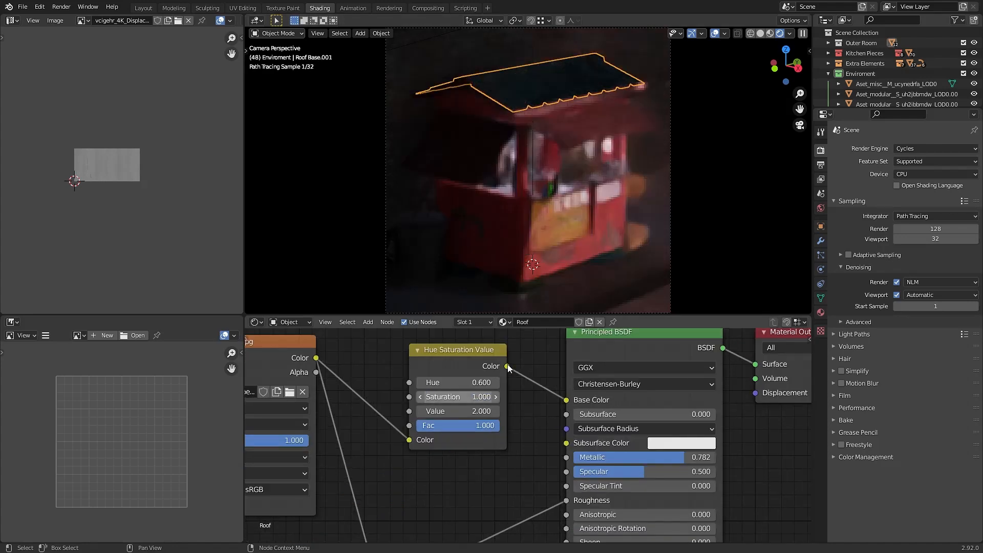
- Save the file, make the Sun light visible in the scene and view the stall through the camera
key(ctrl+s)
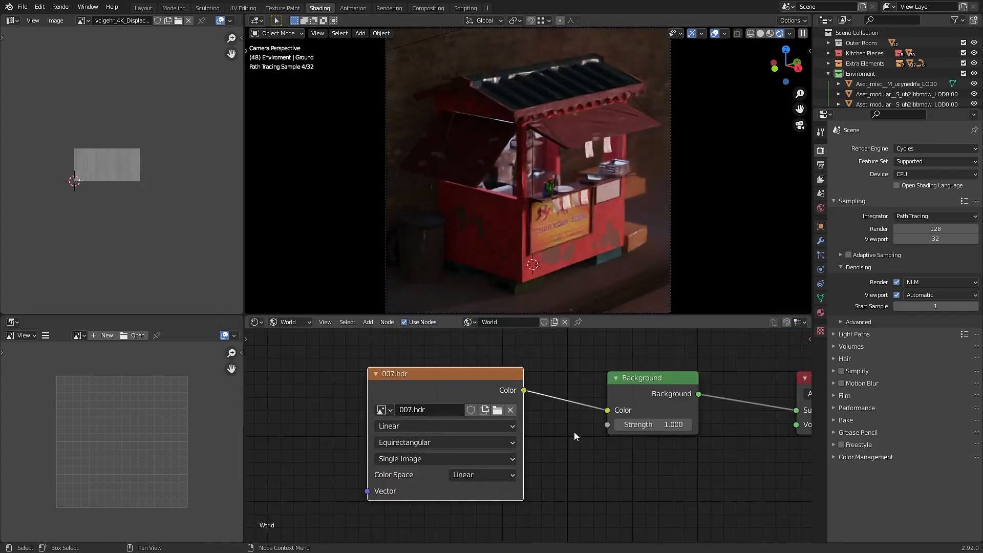
click(828, 73)
scroll(852, 82, down, 2)
click(851, 97)
click(973, 98)
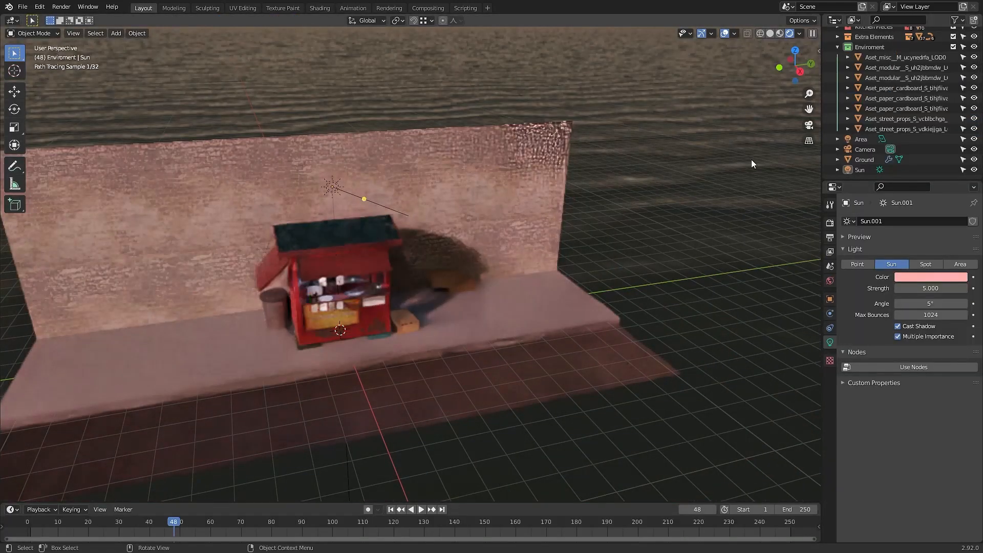
click(809, 125)
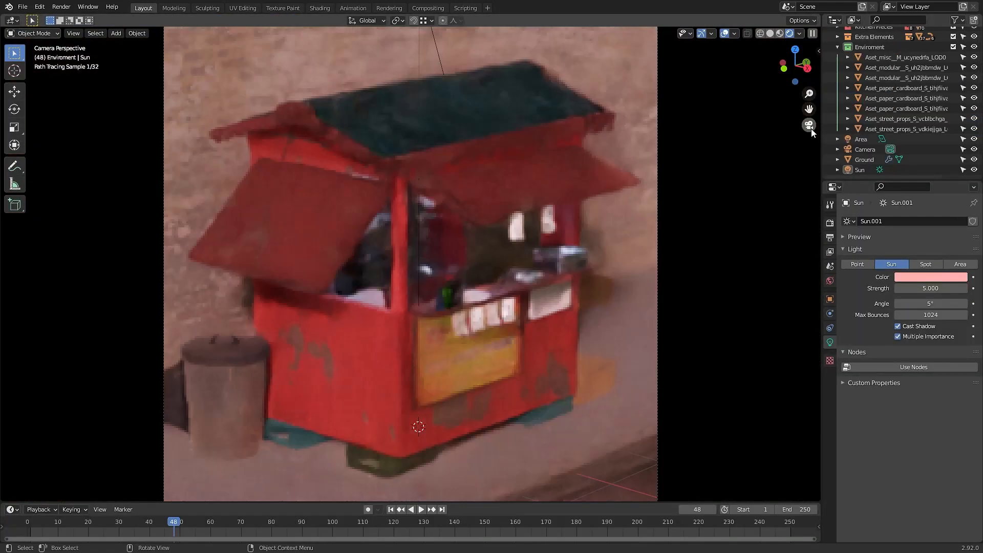